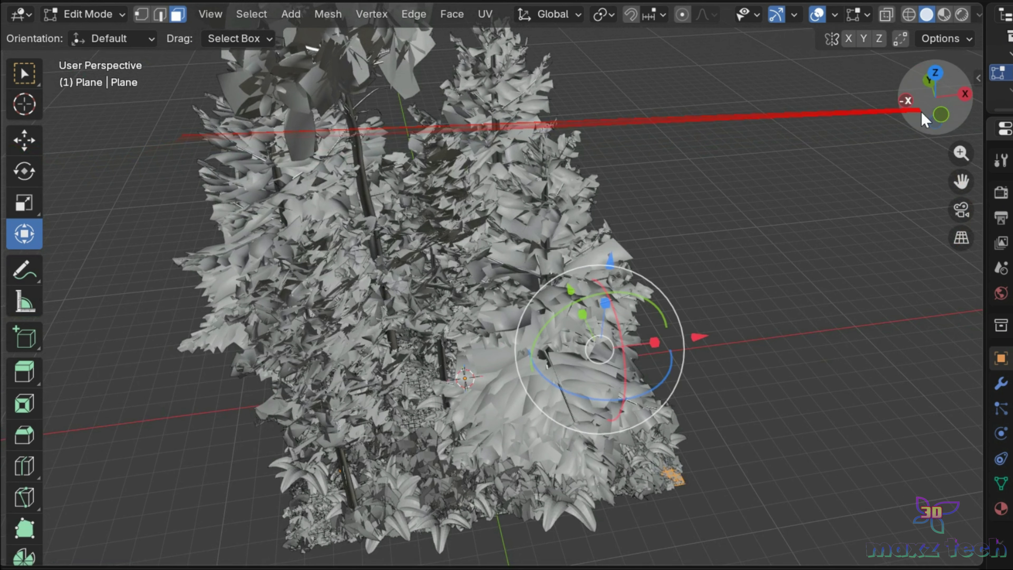
# - Move the selected end face of the plane along the X axis to extend the forest into a long strip
pyautogui.scroll(-1, 740, 331)
pyautogui.moveTo(685, 325); pyautogui.dragTo(440, 215)
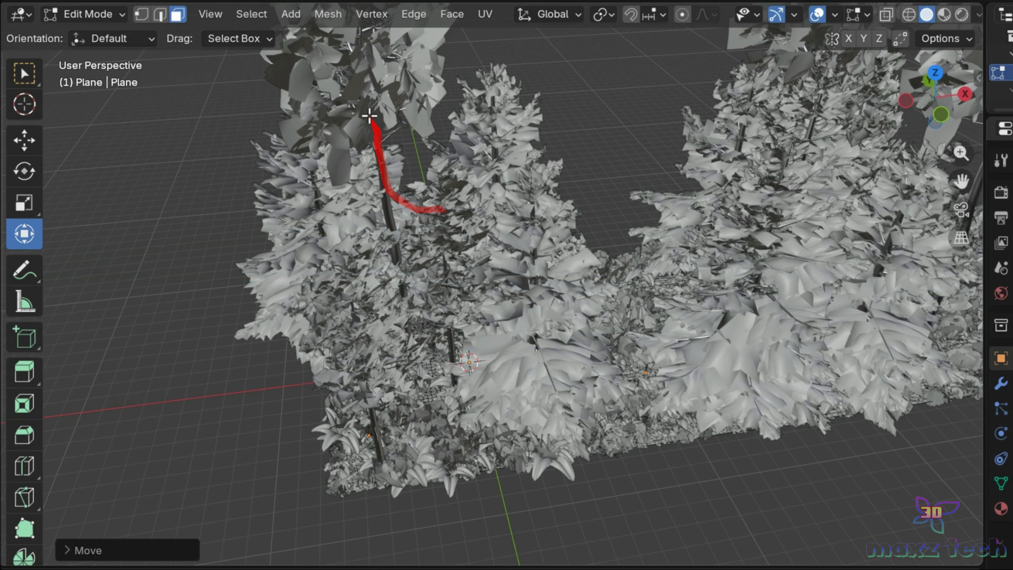
pyautogui.moveTo(931, 100); pyautogui.dragTo(917, 81)
pyautogui.moveTo(960, 180); pyautogui.dragTo(752, 273)
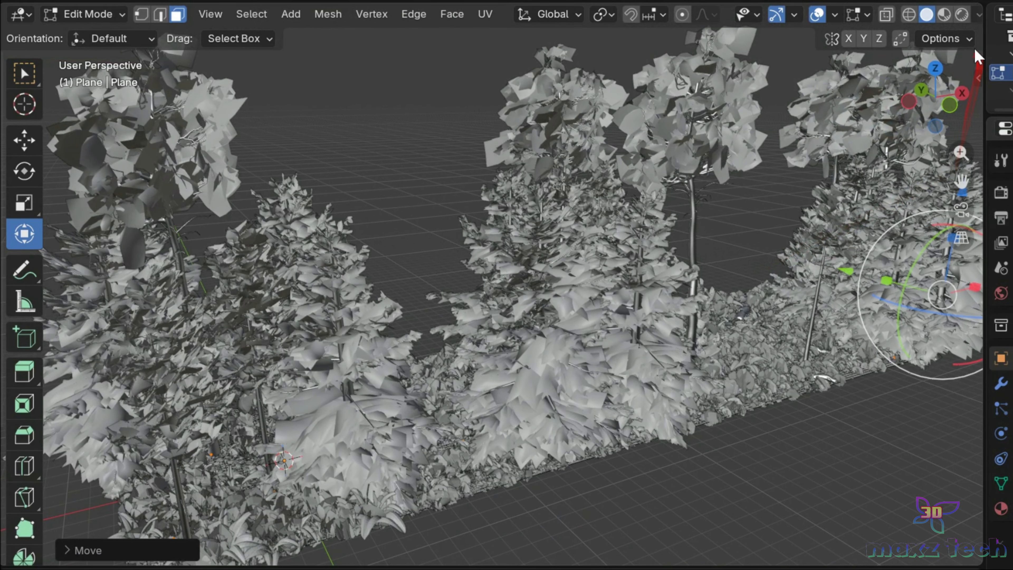
# - Return the plane to Object Mode and display the extended forest in Material Preview shading
pyautogui.click(944, 15)
pyautogui.press('Tab')
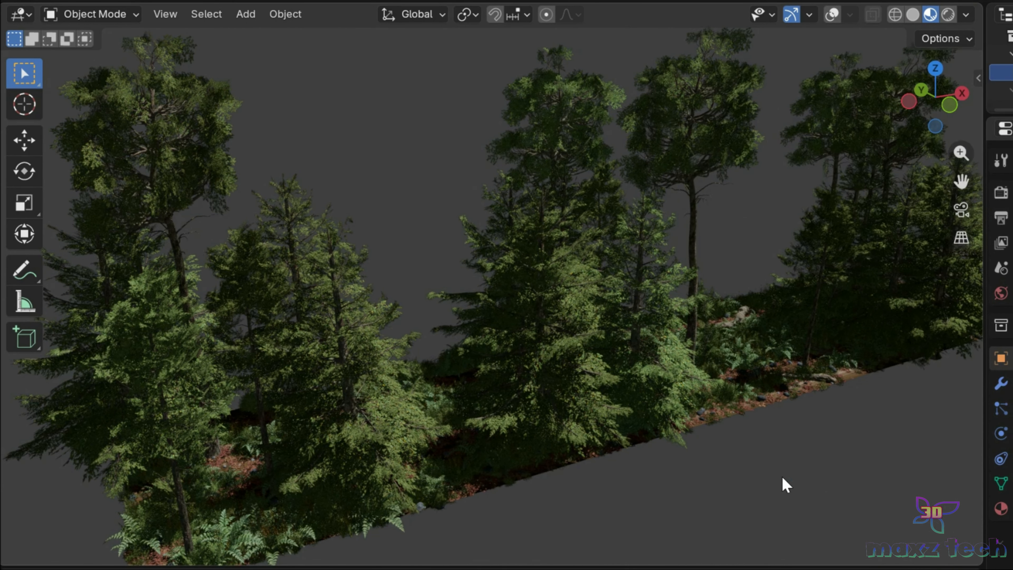
pyautogui.moveTo(931, 103); pyautogui.dragTo(953, 104)
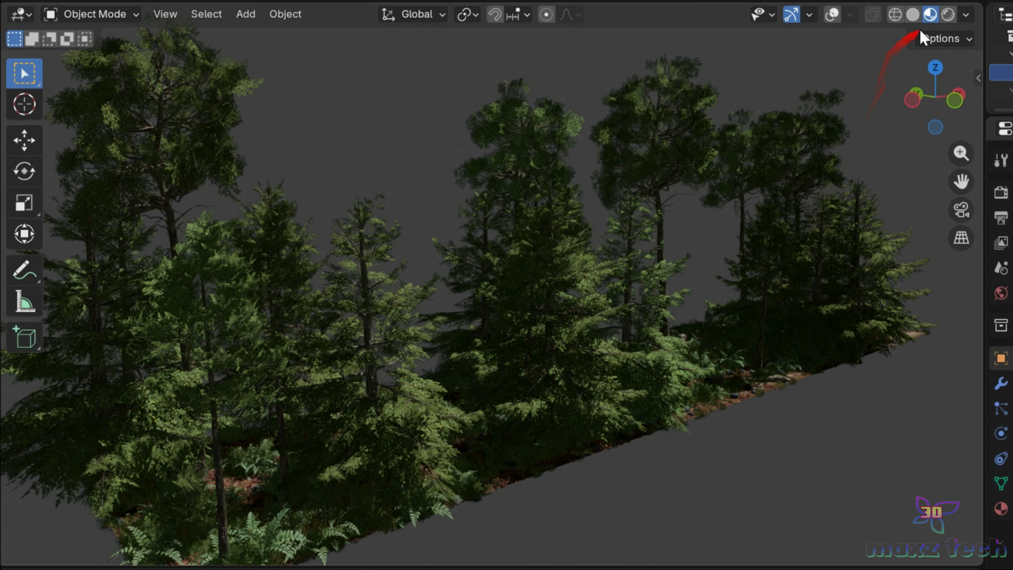
# - Inspect the extended forest closely in Rendered shading and switch the viewport back to Solid shading
pyautogui.click(948, 16)
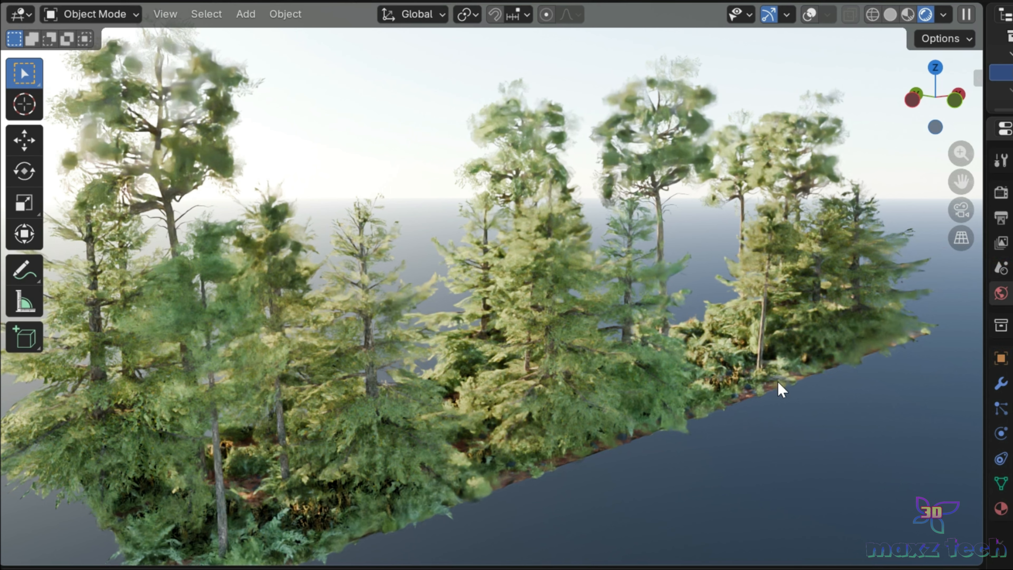
pyautogui.scroll(2, 827, 426)
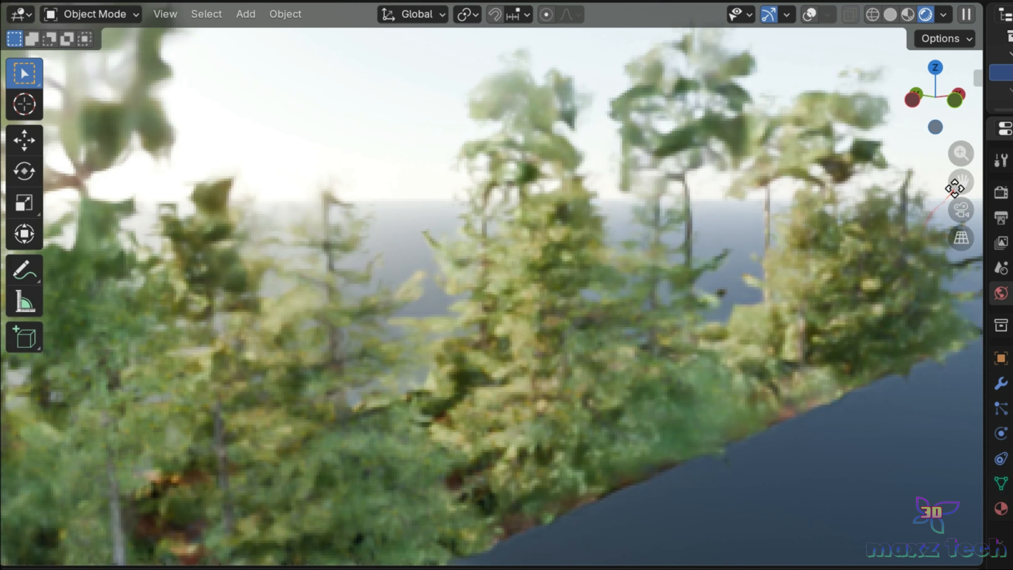
pyautogui.moveTo(954, 188); pyautogui.dragTo(156, 161)
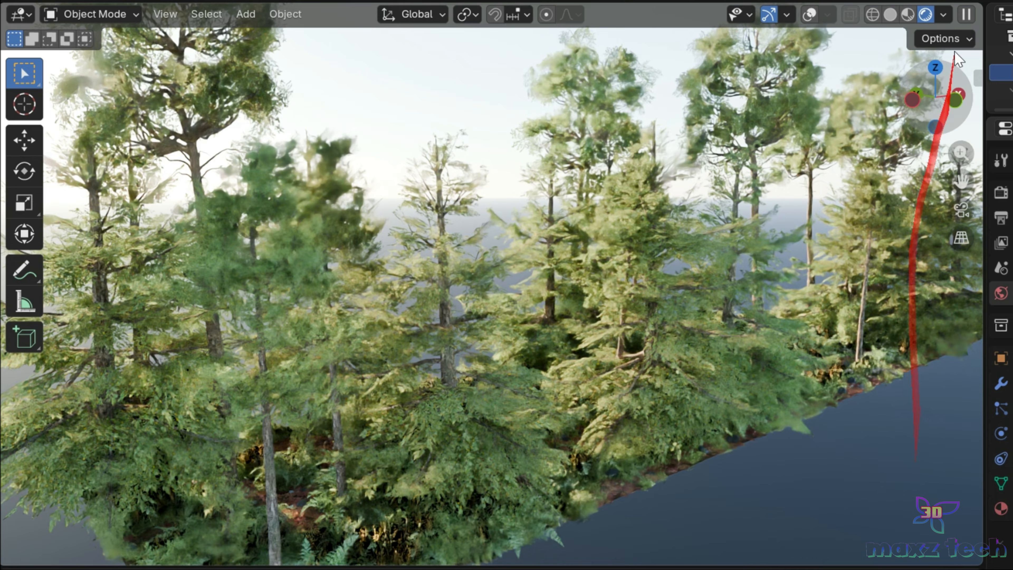
pyautogui.click(891, 15)
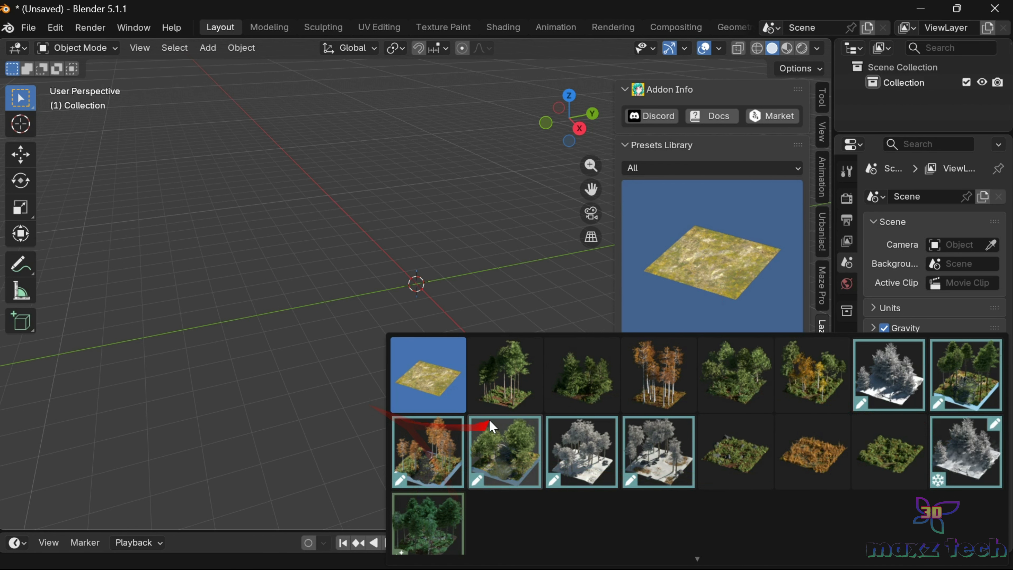
# - Add the tall slender-tree forest preset from the library on an automatically created plane, deselect it and hide the sidebar
pyautogui.click(500, 349)
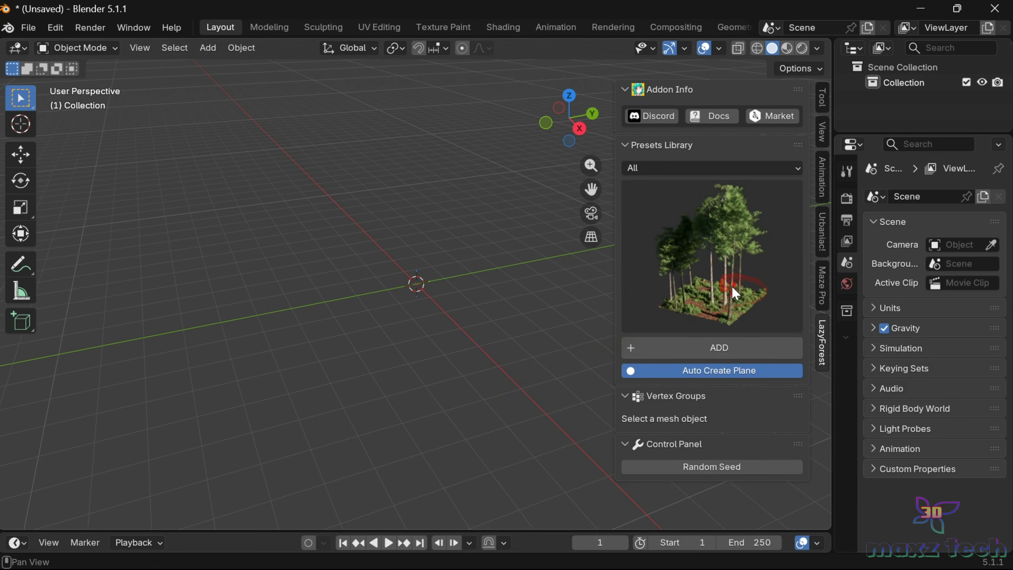
pyautogui.click(734, 347)
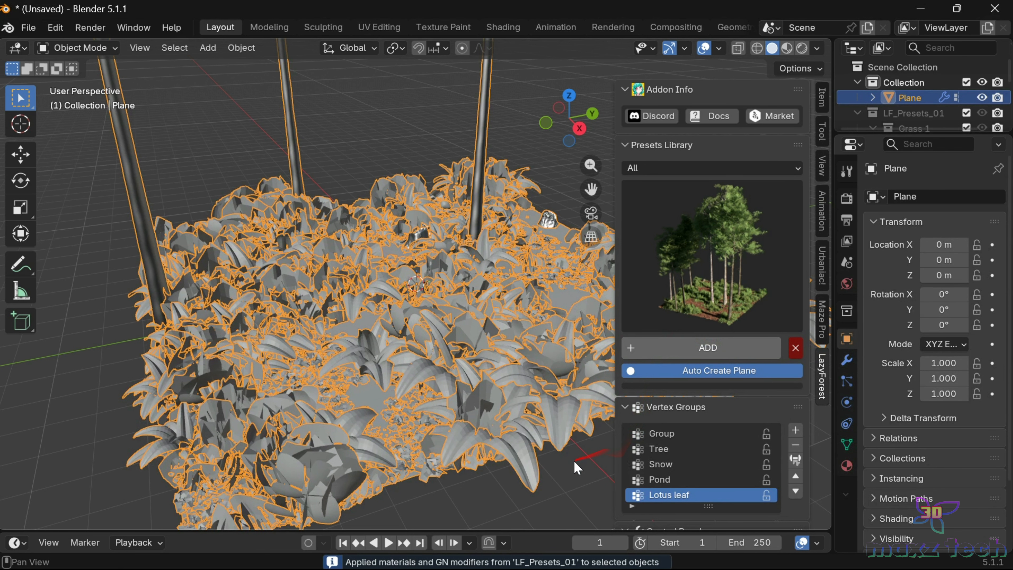
pyautogui.click(577, 469)
pyautogui.press('n')
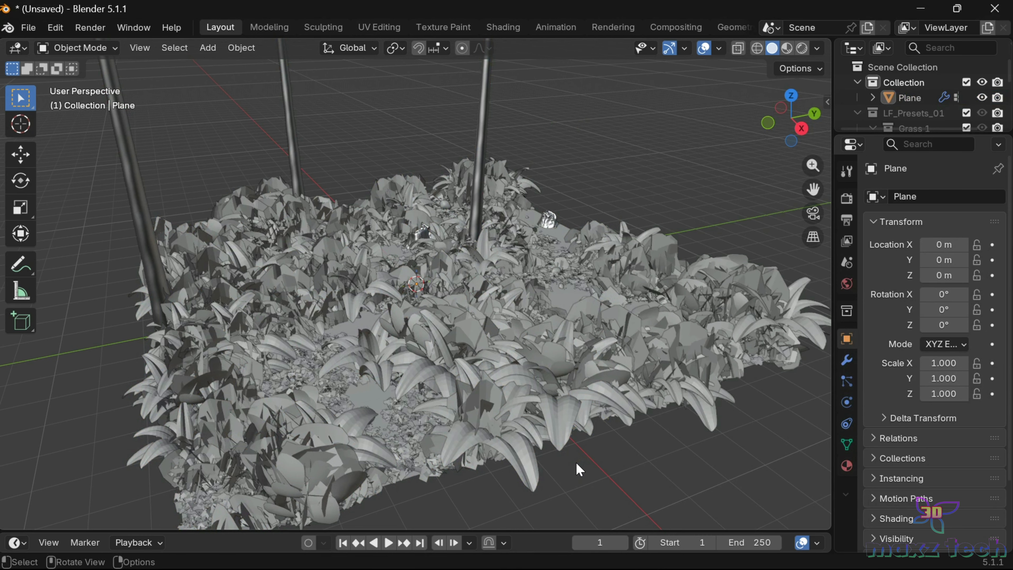
# - Display the new forest patch in Material Preview shading with the whole trees in view
pyautogui.click(787, 48)
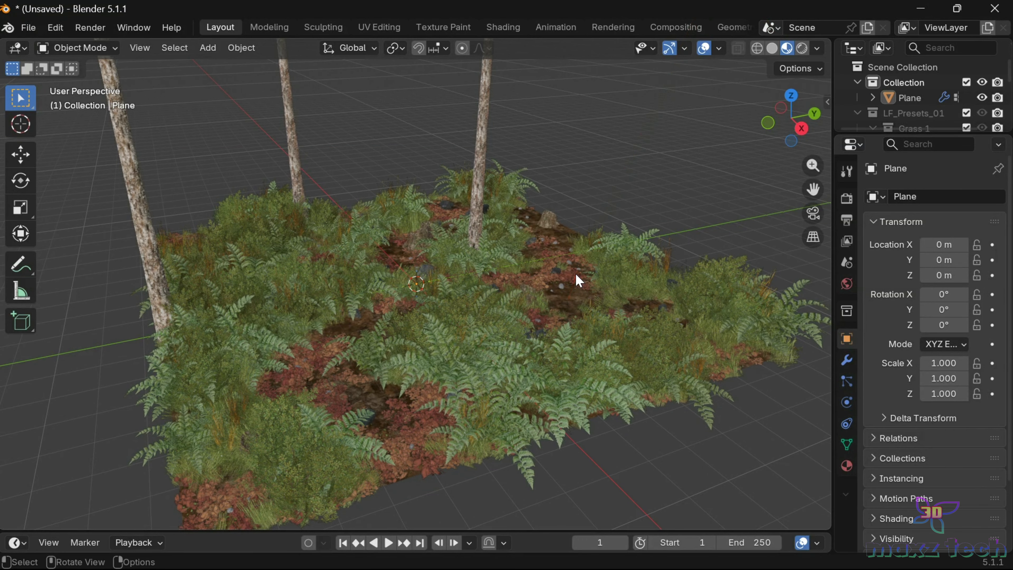
pyautogui.scroll(-5, 579, 281)
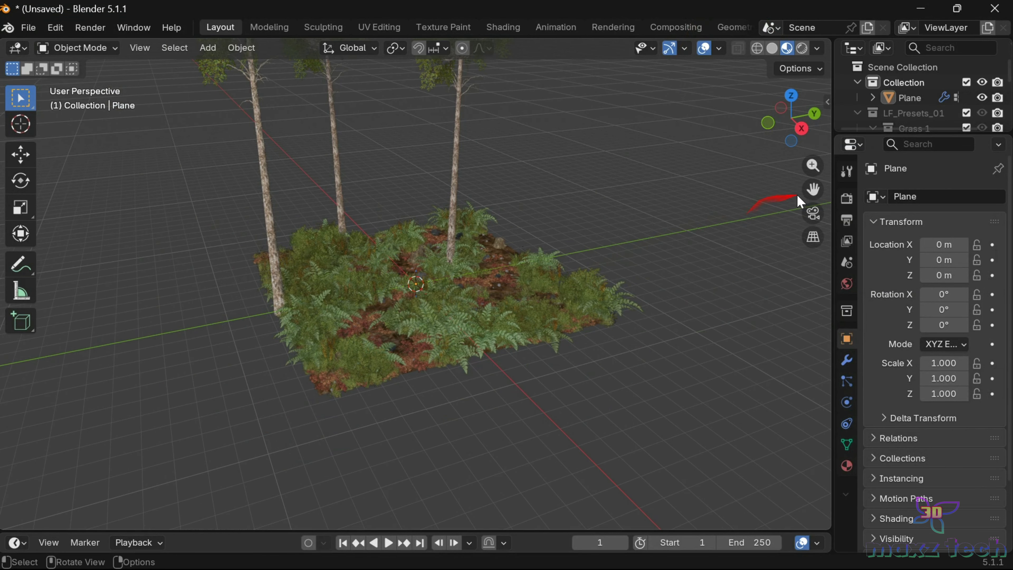
pyautogui.moveTo(813, 189); pyautogui.dragTo(791, 319)
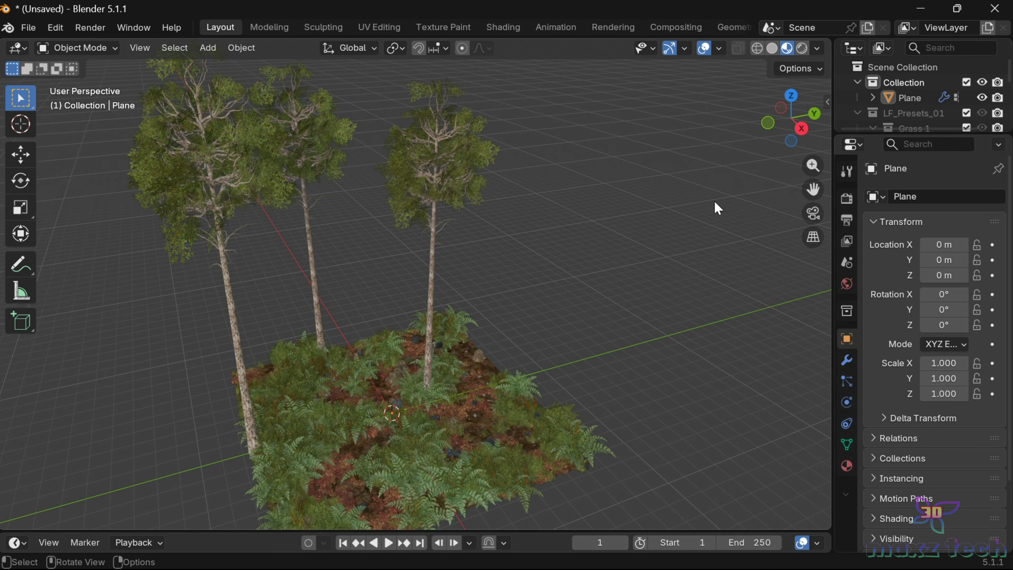
# - Reopen the add-on sidebar, remove the forest preset from the plane and add the same preset again
pyautogui.press('n')
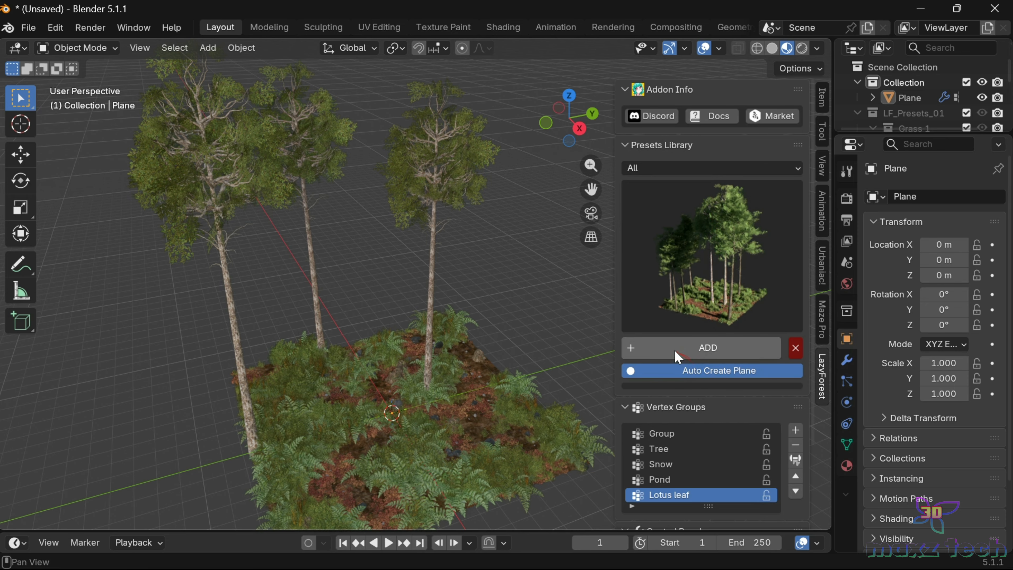
pyautogui.click(799, 357)
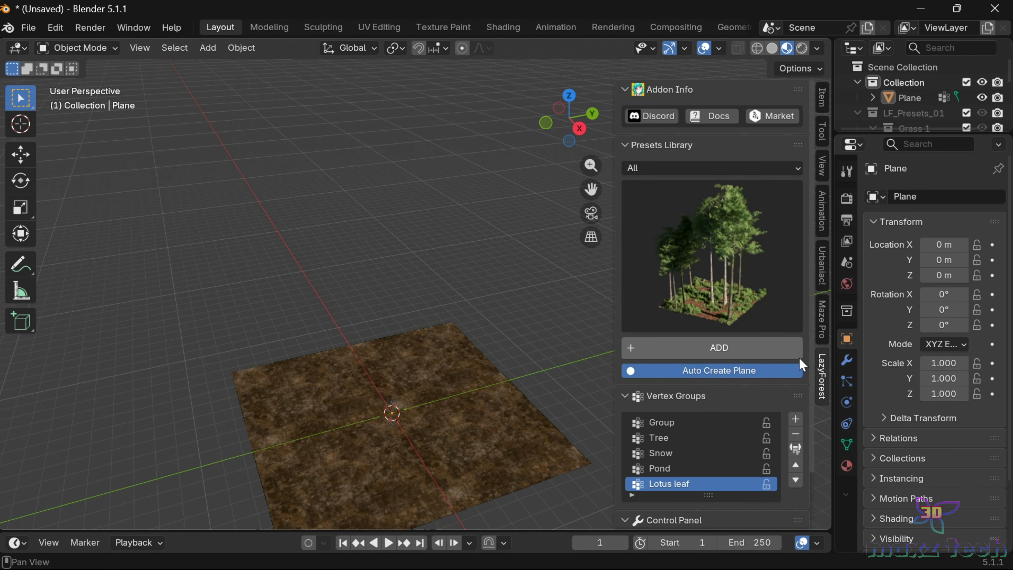
pyautogui.click(738, 350)
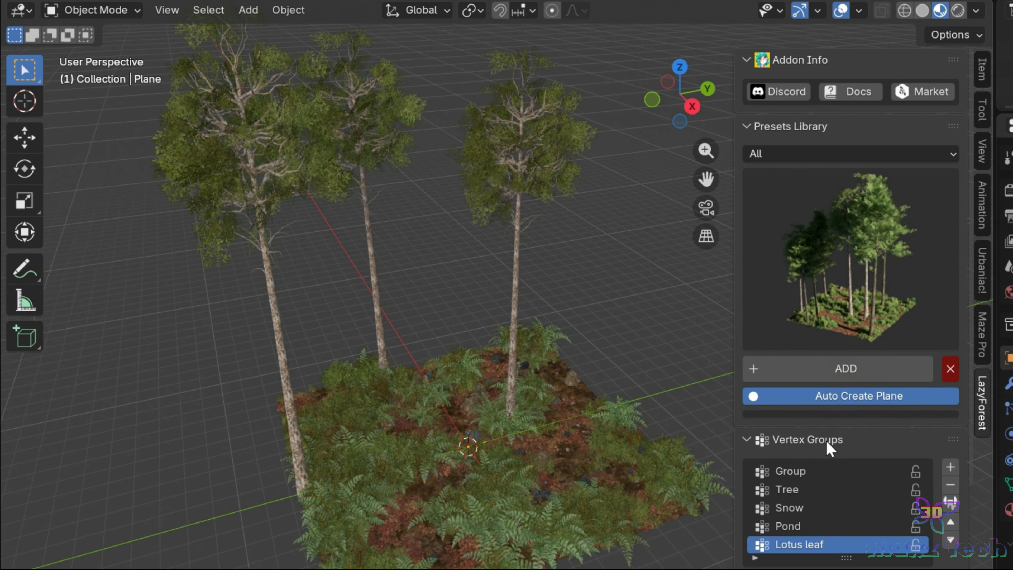
# - Select the Tree vertex group and expand the Objects Switch settings of LF_Presets_01
pyautogui.scroll(-5, 829, 449)
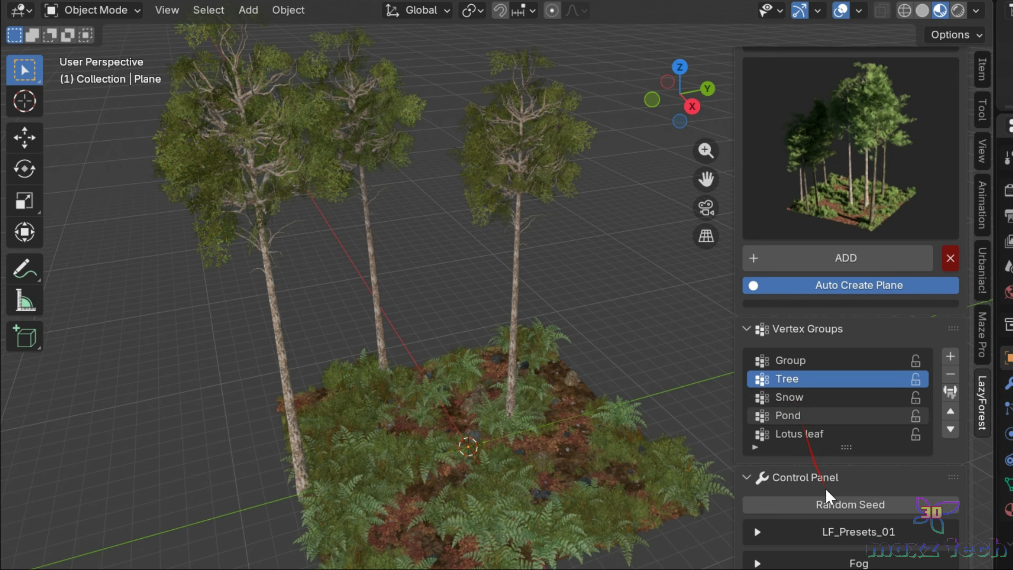
pyautogui.scroll(4, 853, 407)
pyautogui.scroll(-4, 853, 407)
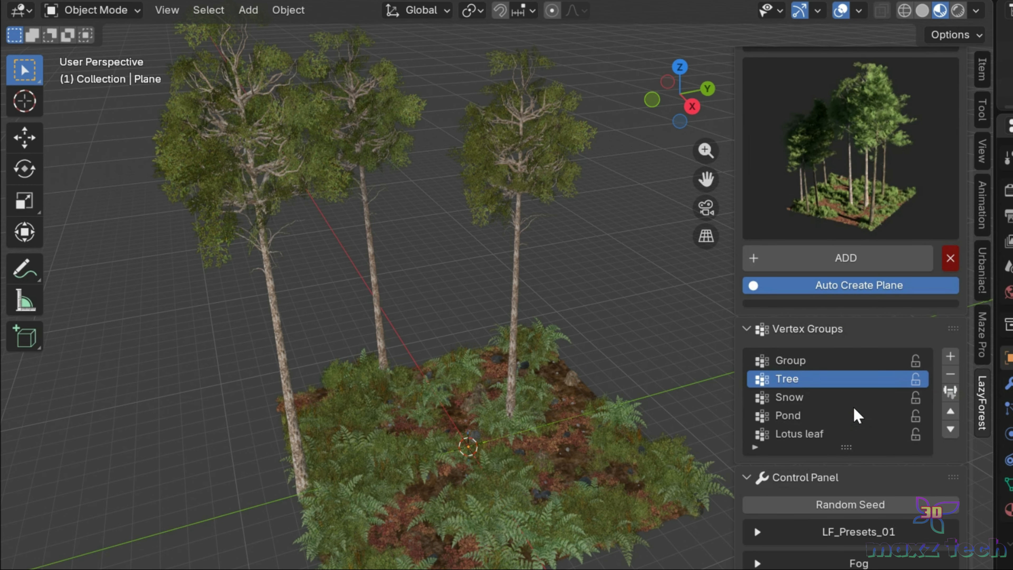
pyautogui.click(755, 528)
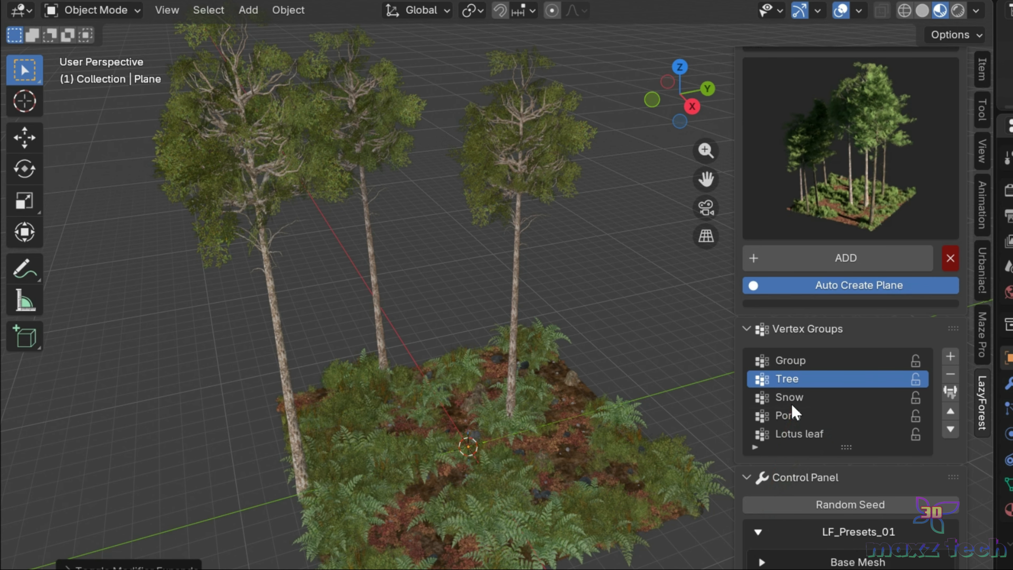
pyautogui.scroll(-10, 792, 406)
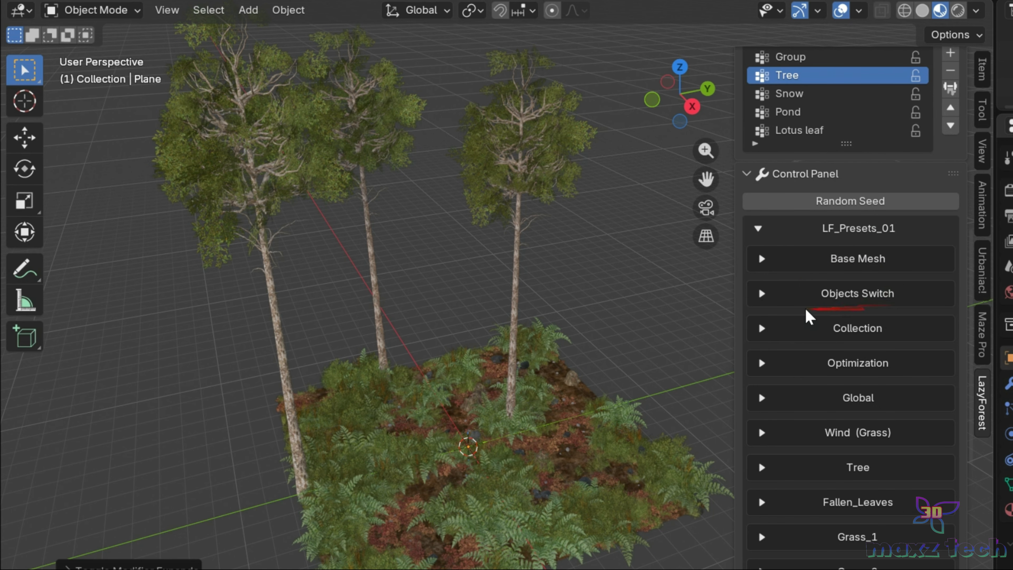
pyautogui.click(762, 294)
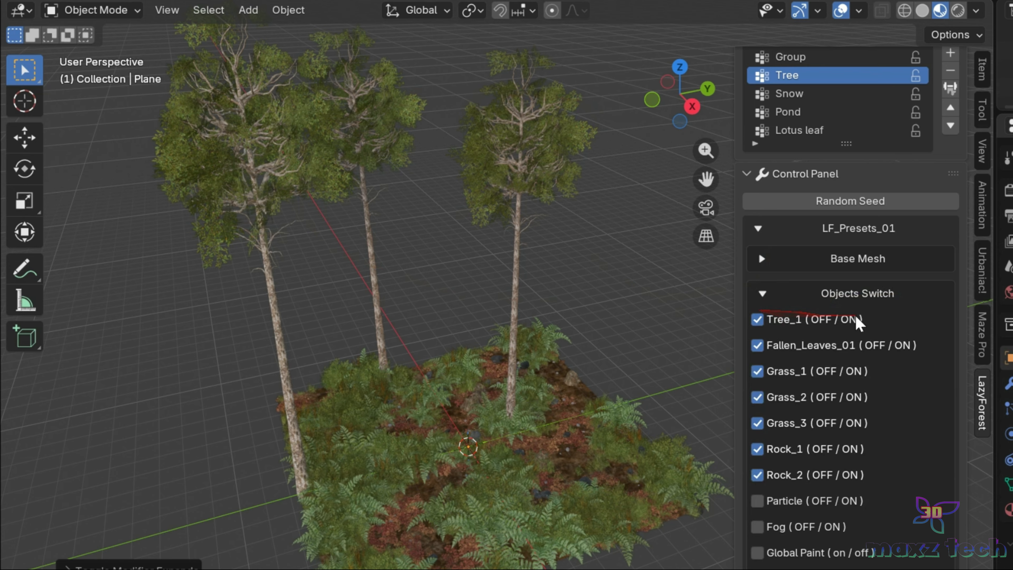
# - Turn Tree_1 off and back on, and do the same with Fallen_Leaves_01 while inspecting the ground up close
pyautogui.click(759, 322)
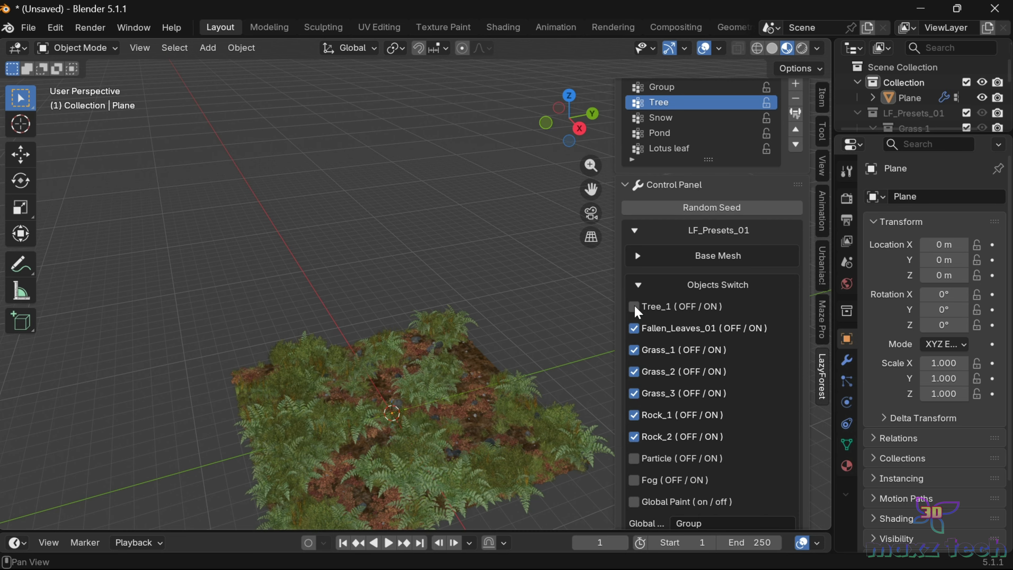
pyautogui.click(634, 308)
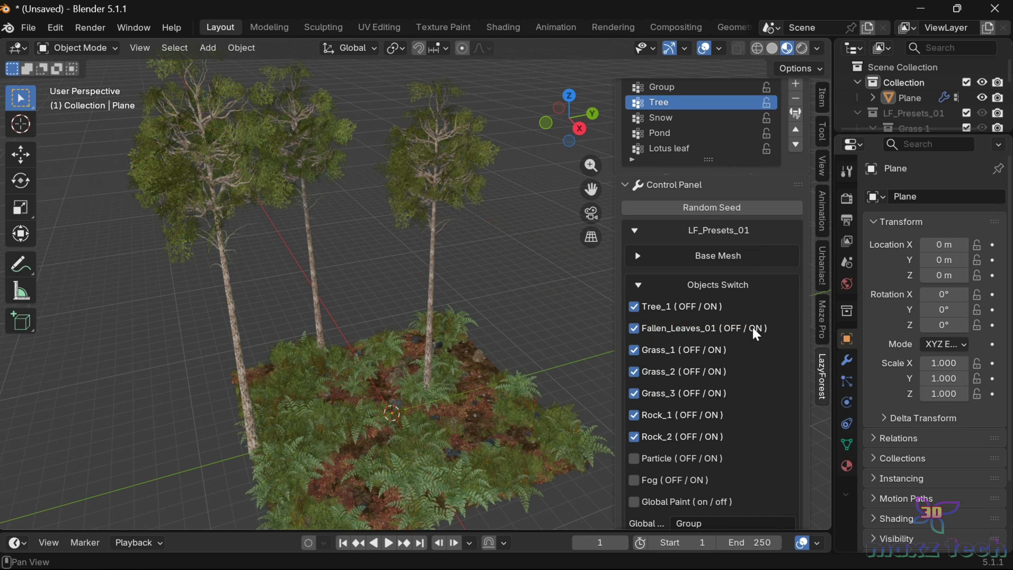
pyautogui.click(633, 328)
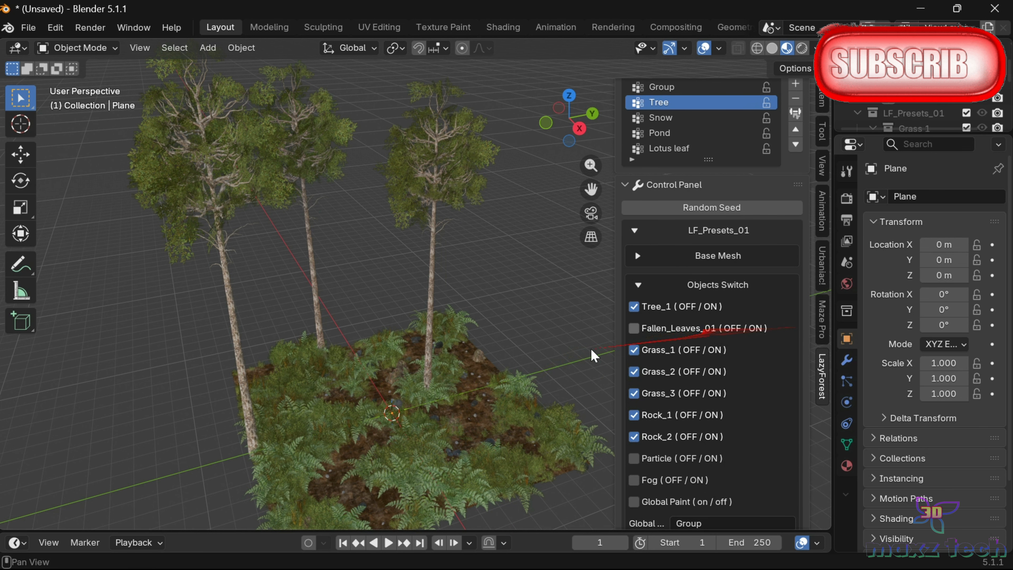
pyautogui.scroll(2, 538, 385)
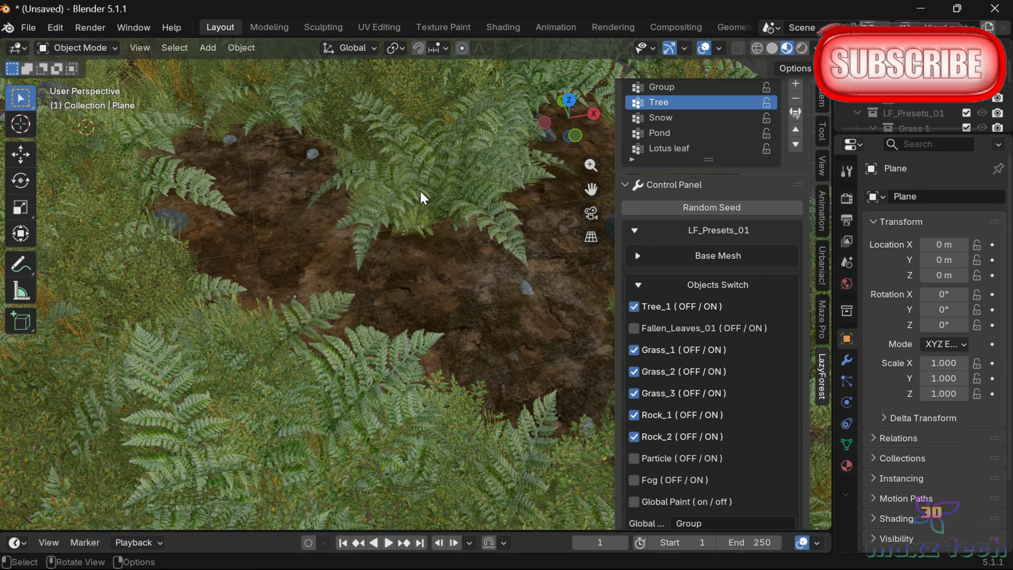
pyautogui.scroll(-5, 420, 191)
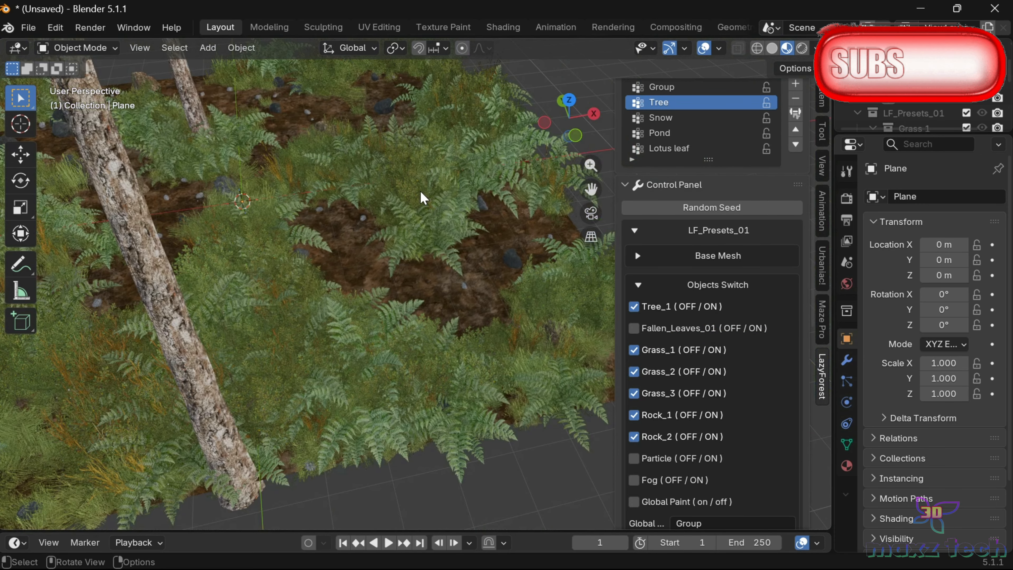
pyautogui.moveTo(553, 123); pyautogui.dragTo(587, 127)
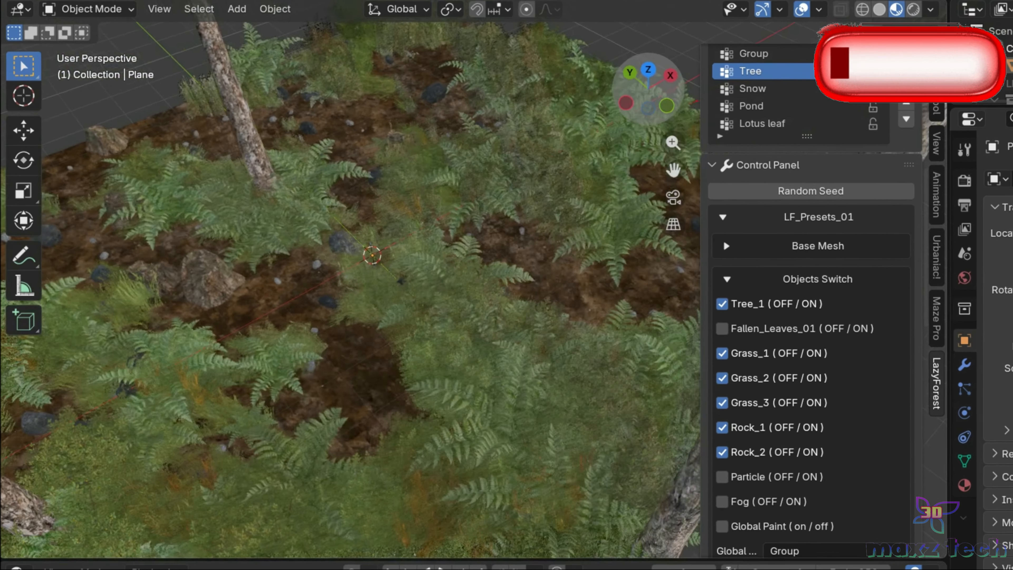
pyautogui.moveTo(634, 101); pyautogui.dragTo(652, 101)
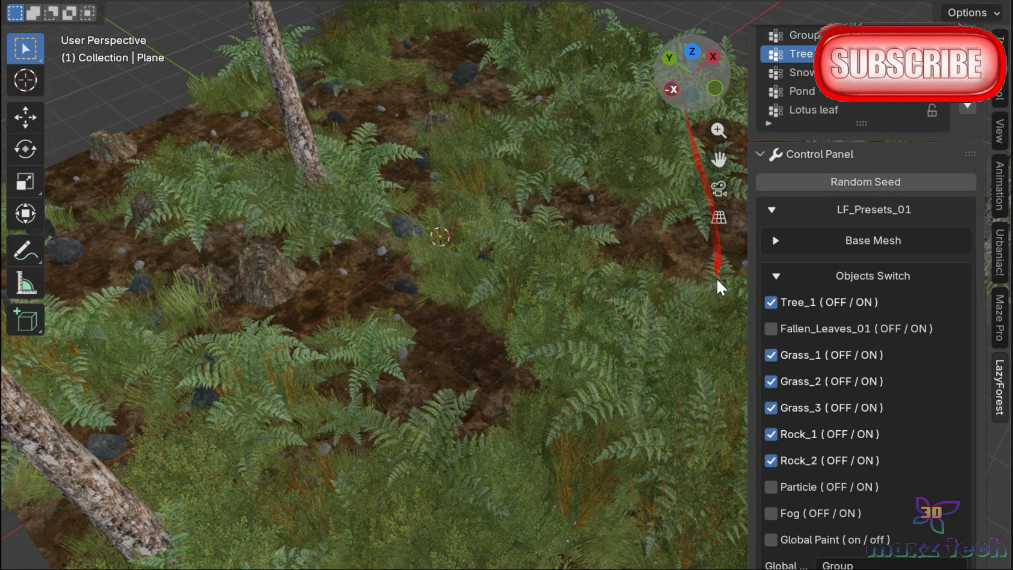
pyautogui.click(771, 331)
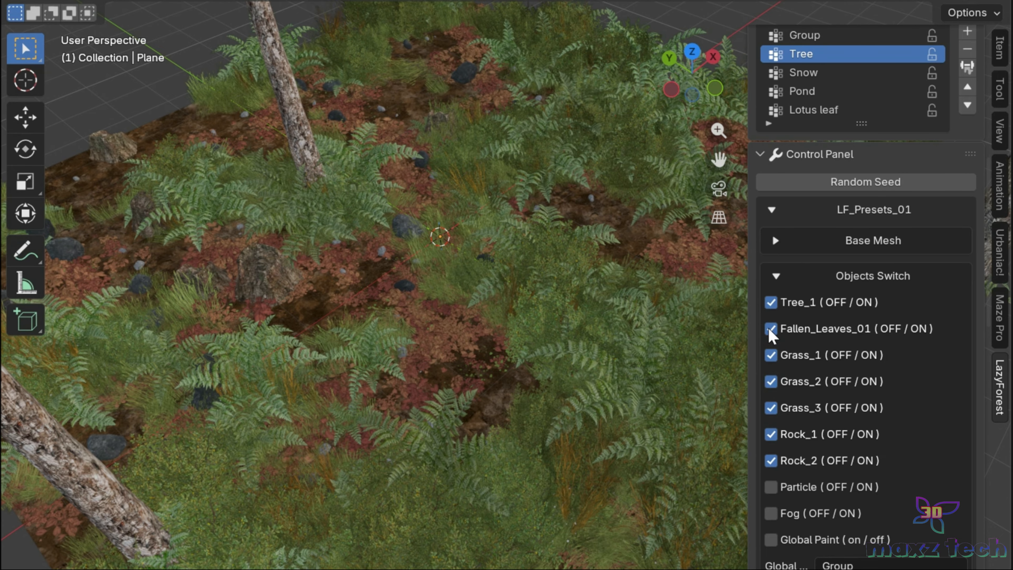
# - Toggle Fallen_Leaves_01 off and on once more, and test the Grass_1 switch the same way
pyautogui.moveTo(718, 160); pyautogui.dragTo(683, 87)
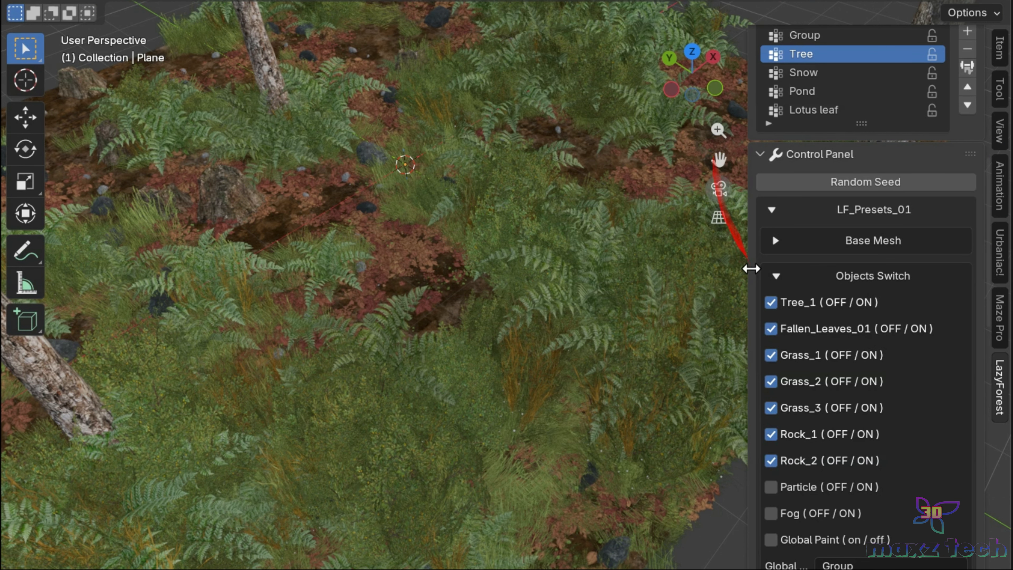
pyautogui.click(771, 329)
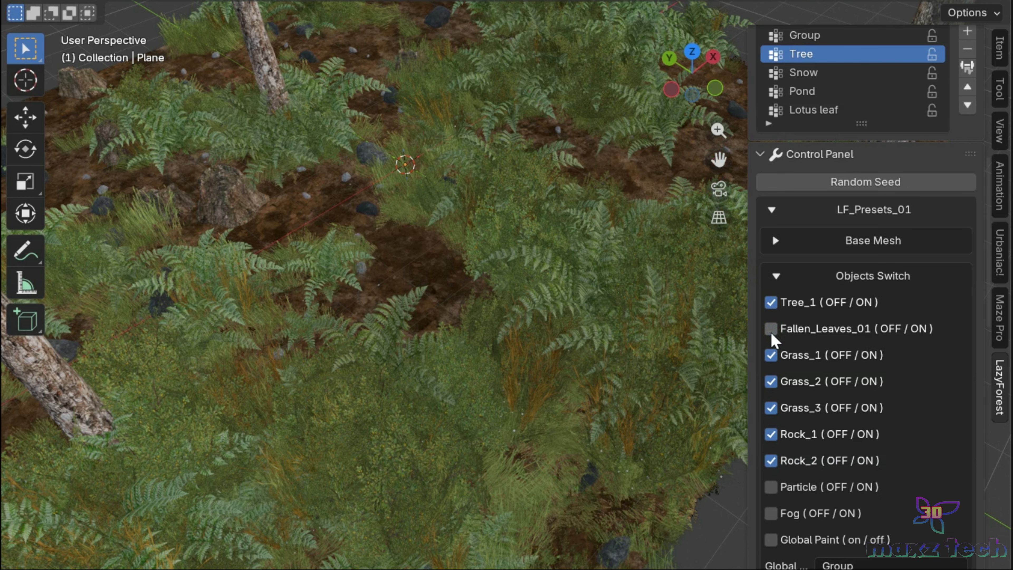
pyautogui.click(772, 334)
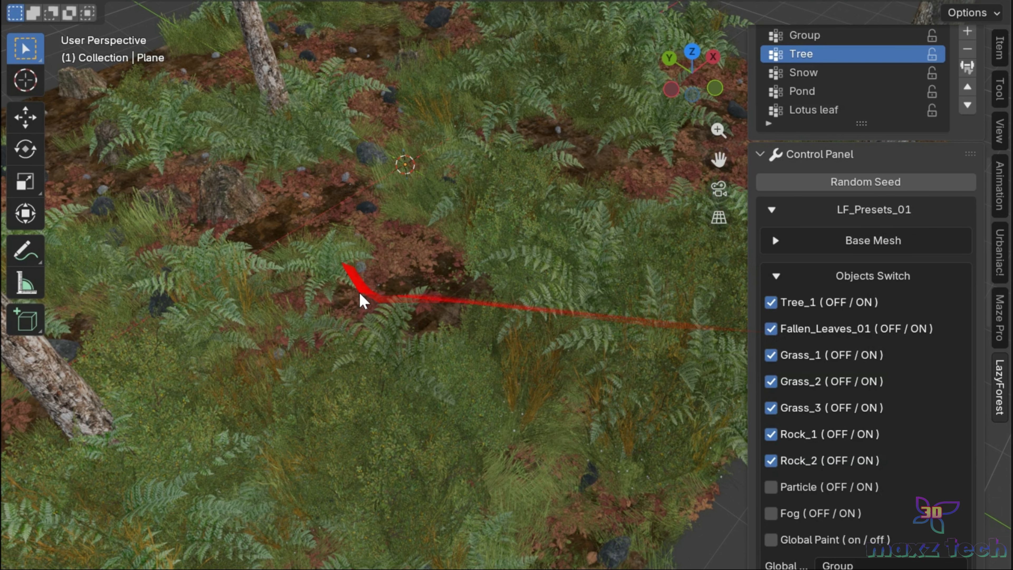
pyautogui.click(772, 355)
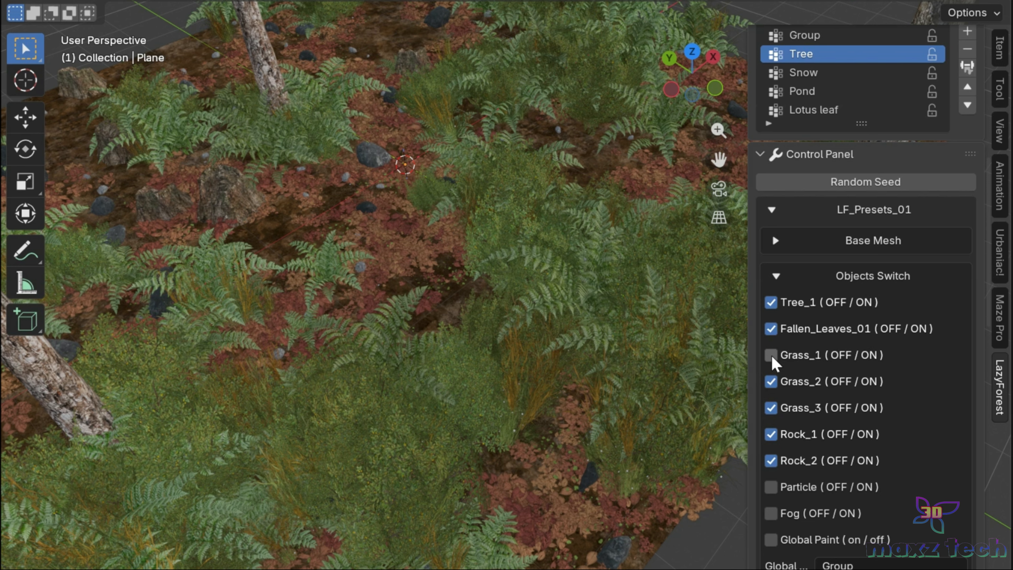
pyautogui.click(771, 356)
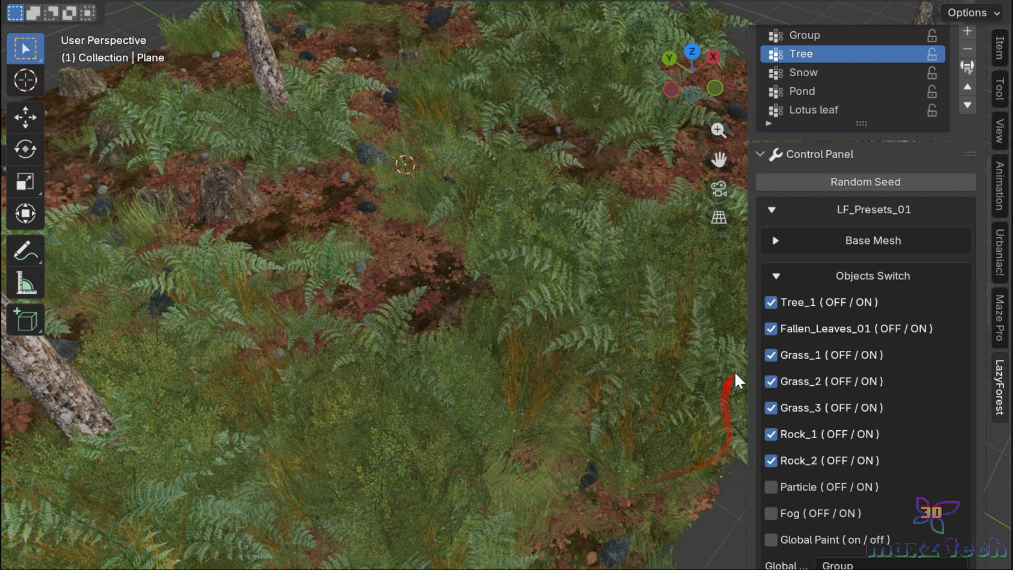
# - Turn the Grass_1 switch off and back on, and do the same with Grass_2 to compare the ground cover
pyautogui.click(770, 354)
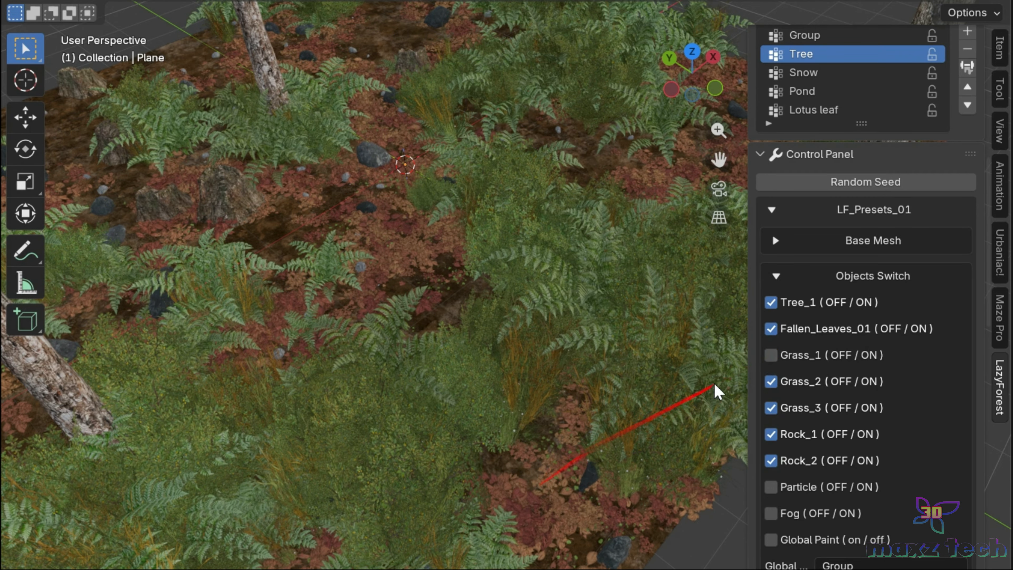
pyautogui.click(771, 355)
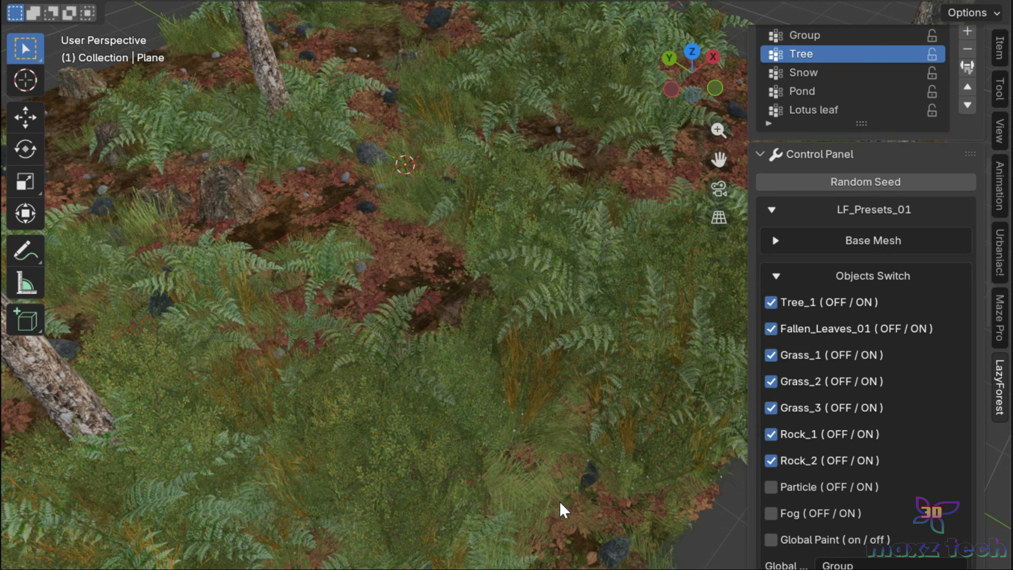
pyautogui.click(772, 384)
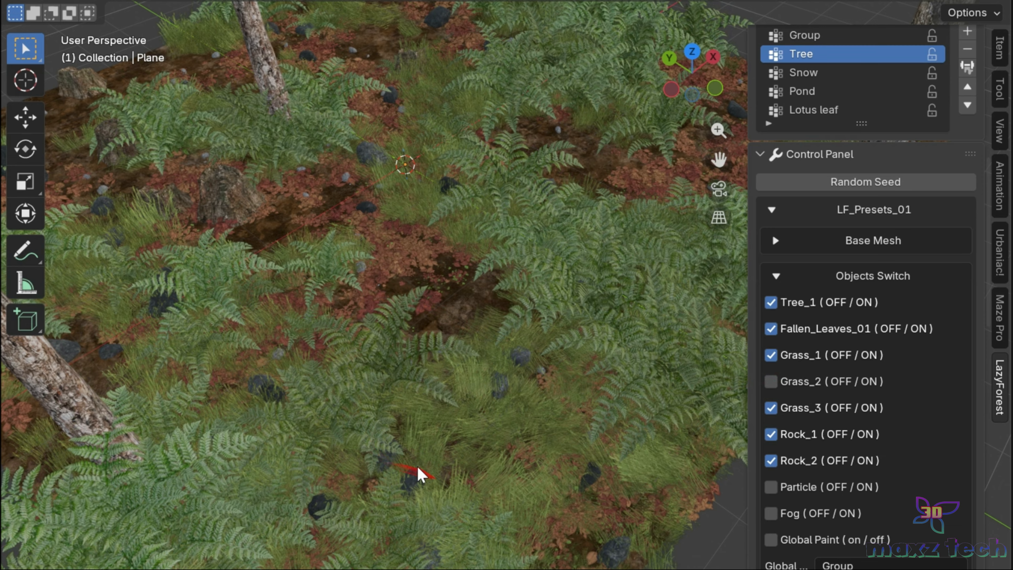
pyautogui.click(771, 384)
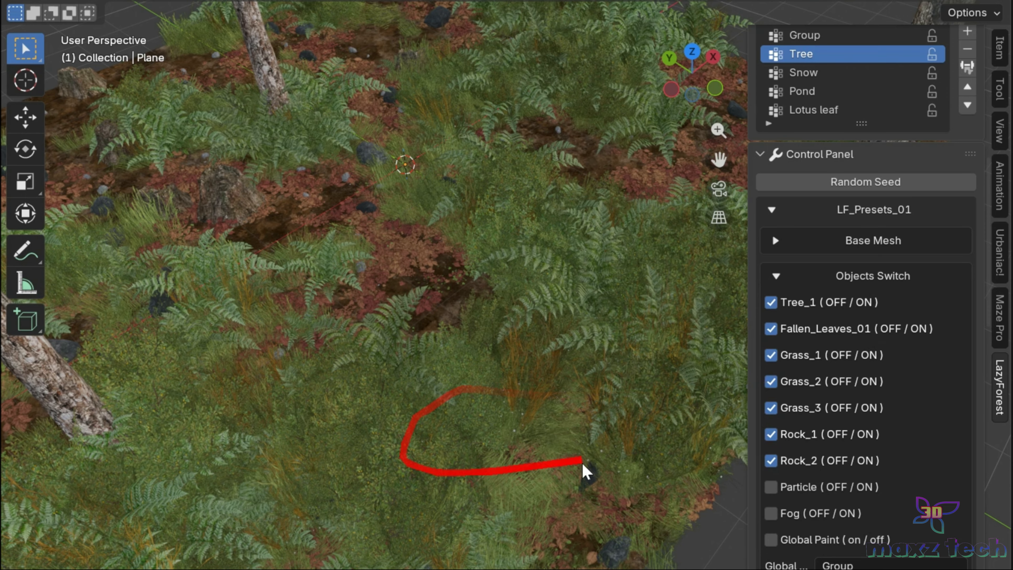
# - Toggle the Grass_3 switch off and on twice to compare the forest with and without ferns
pyautogui.click(770, 411)
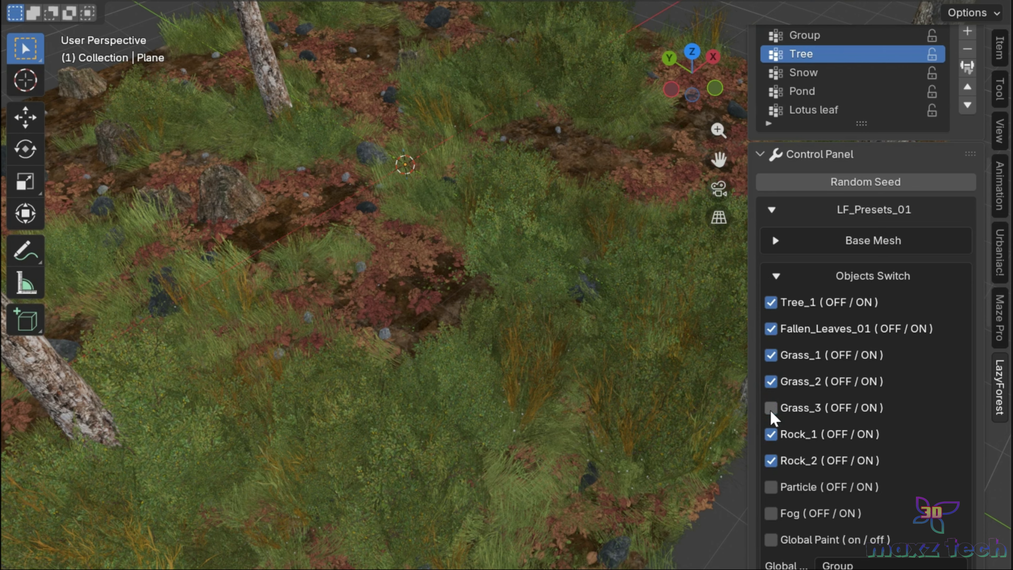
pyautogui.click(770, 410)
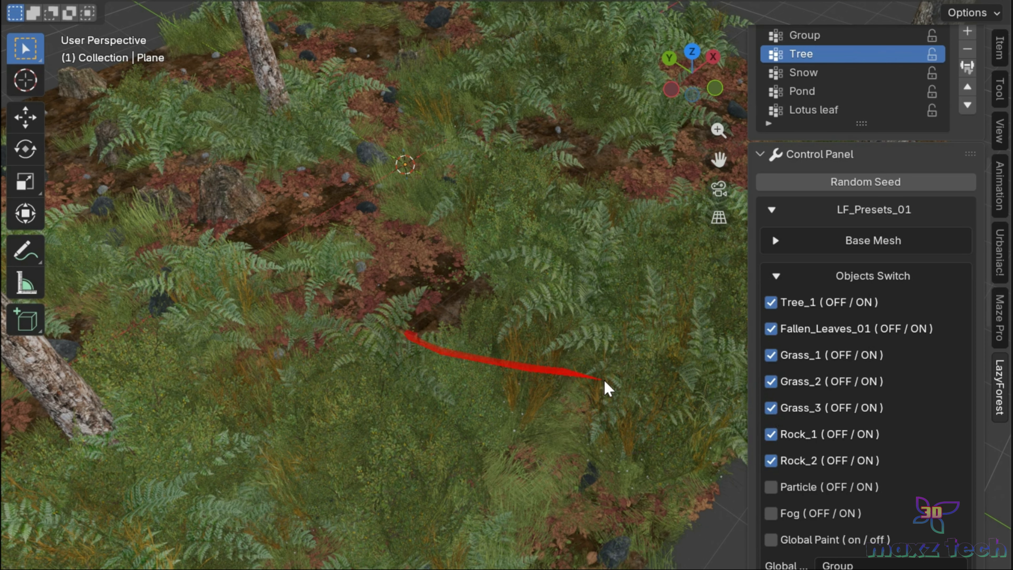
pyautogui.click(770, 408)
pyautogui.click(773, 412)
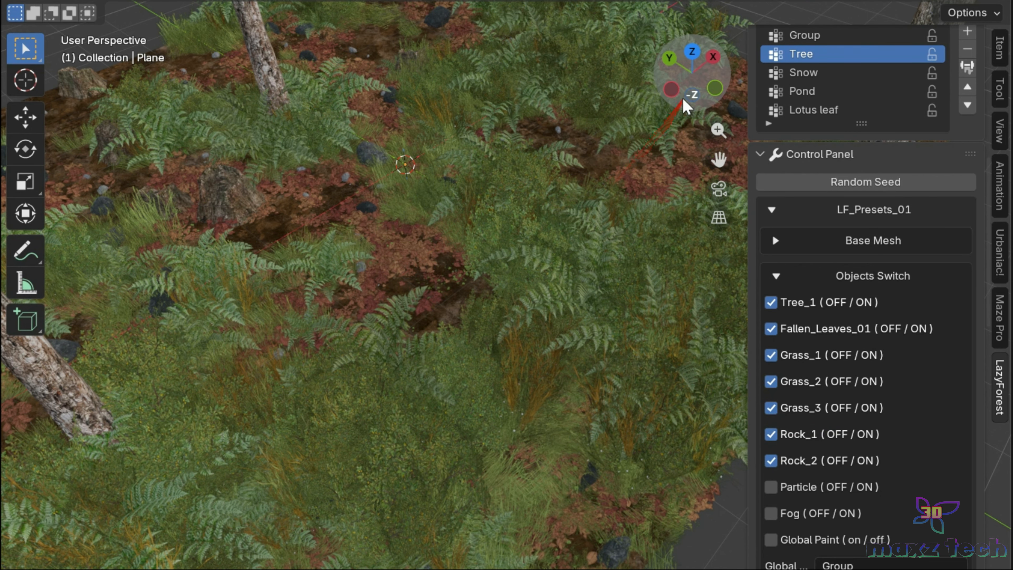
# - View the rocks at the plane's edge and turn the Rock_1 switch off and back on
pyautogui.moveTo(676, 91); pyautogui.dragTo(617, 157)
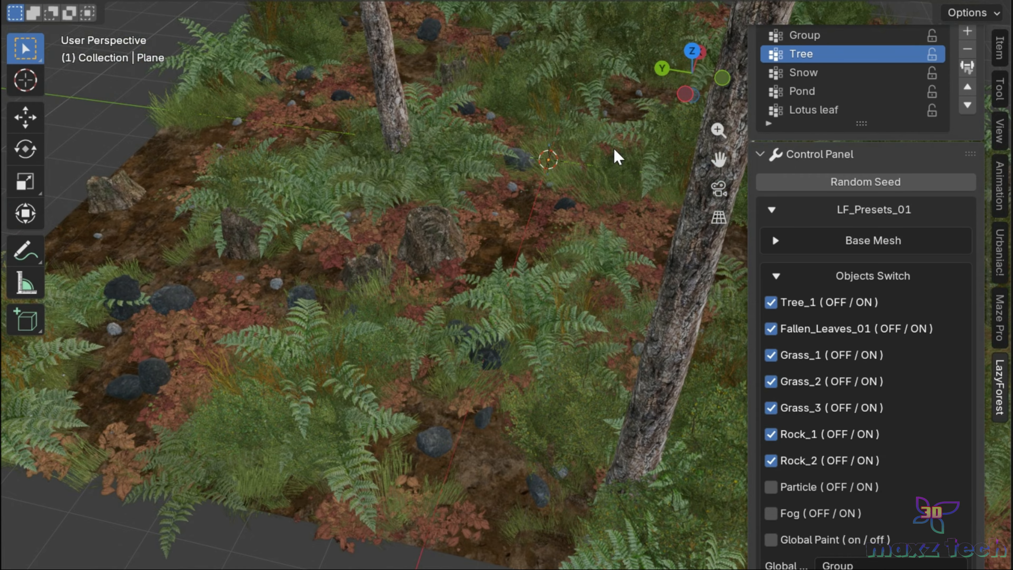
pyautogui.scroll(2, 614, 154)
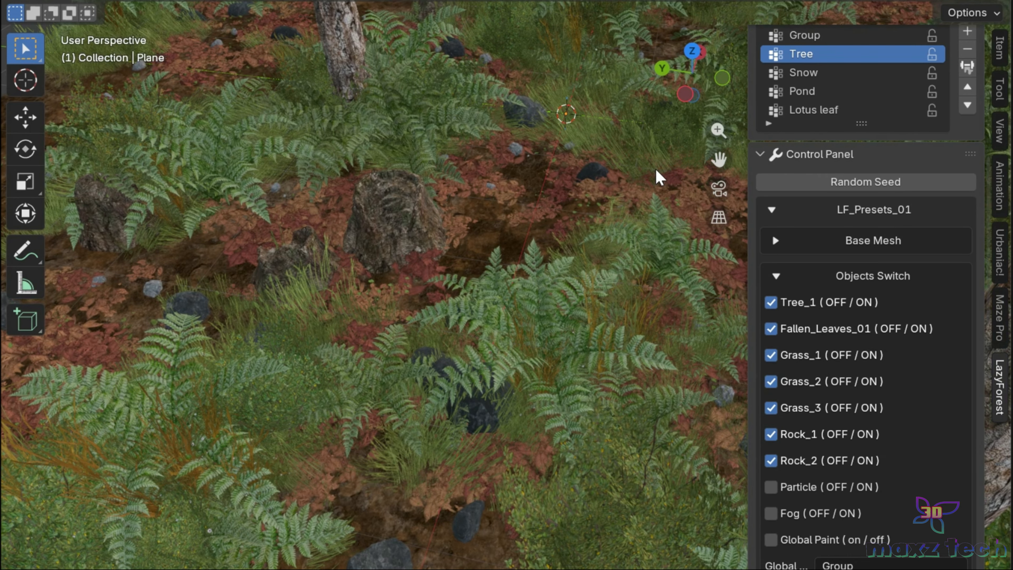
pyautogui.scroll(-3, 658, 177)
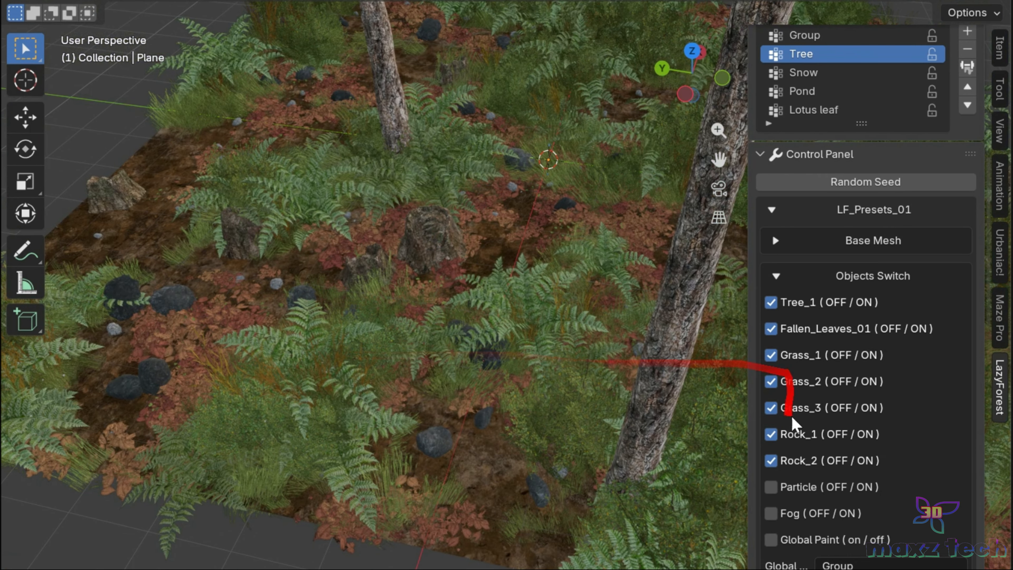
pyautogui.scroll(-3, 753, 383)
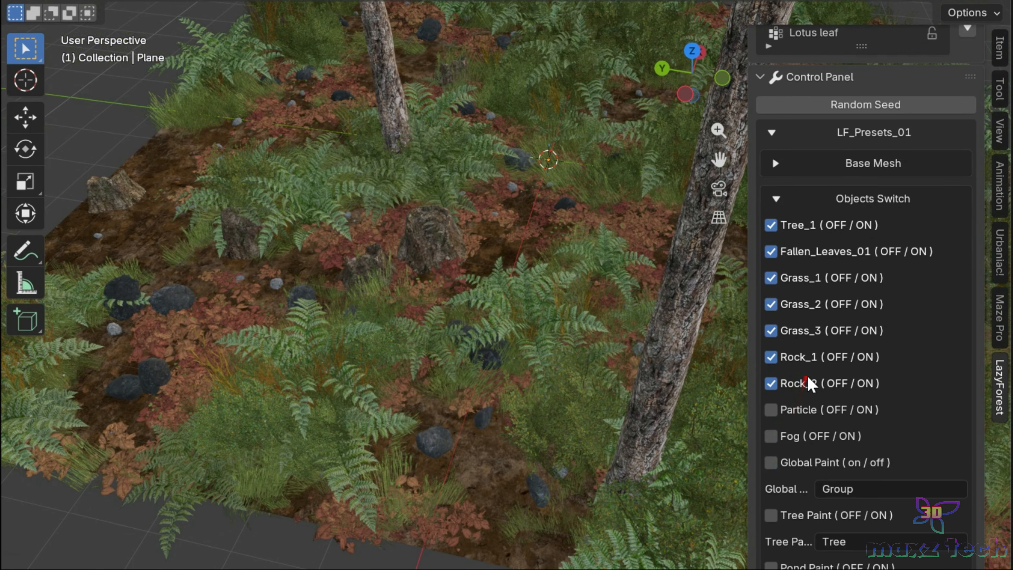
pyautogui.click(770, 357)
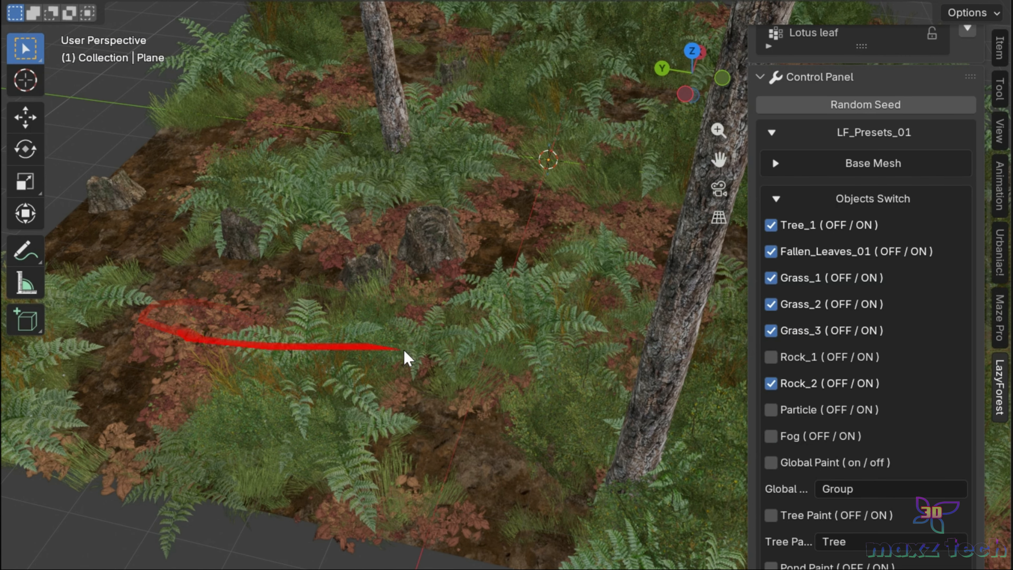
pyautogui.click(770, 357)
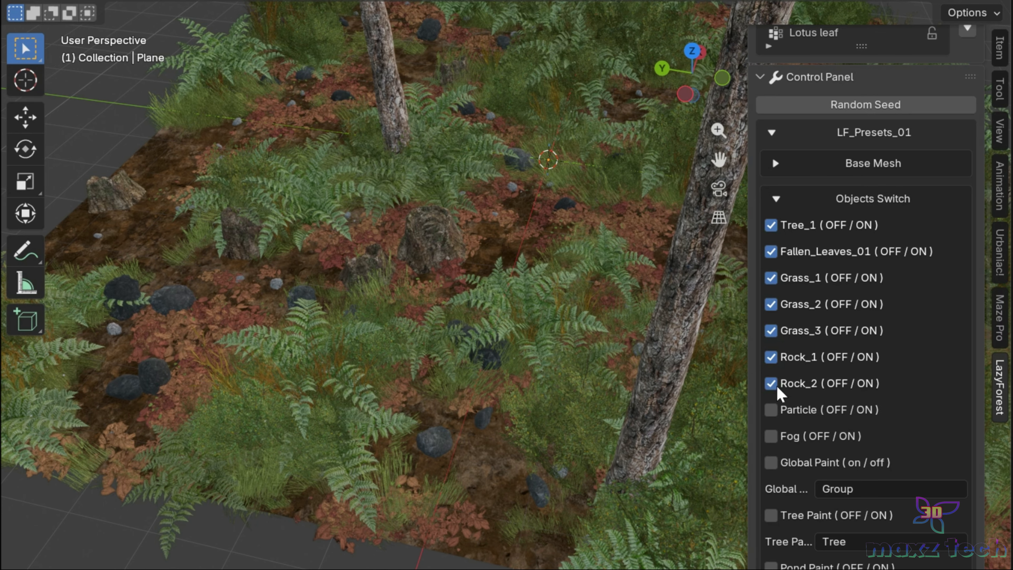
# - Turn on the Particle switch and inspect its effect on the forest from different angles
pyautogui.click(799, 384)
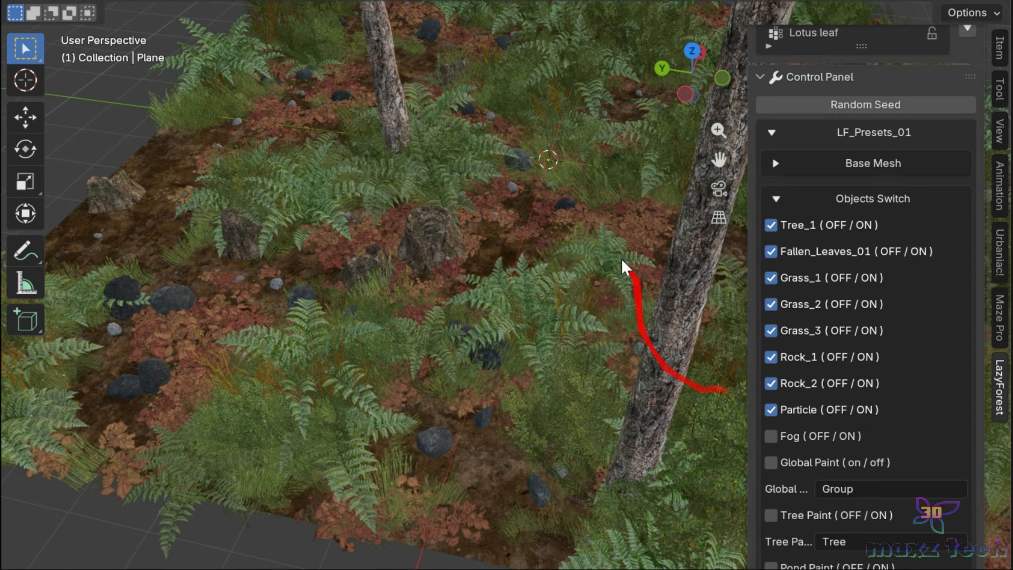
pyautogui.scroll(-5, 622, 251)
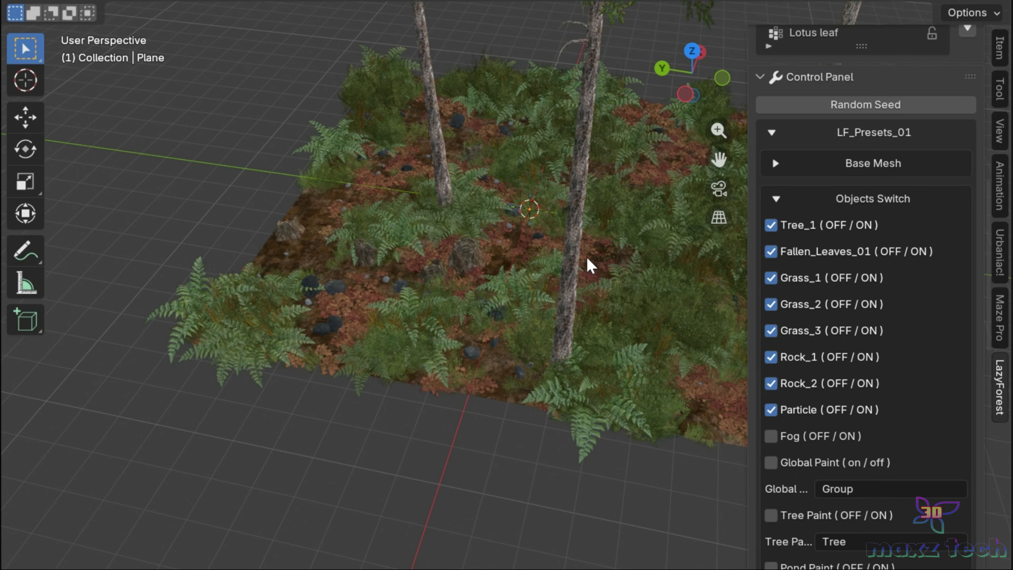
pyautogui.scroll(3, 586, 239)
pyautogui.moveTo(683, 84); pyautogui.dragTo(685, 127)
pyautogui.moveTo(718, 160); pyautogui.dragTo(738, 166)
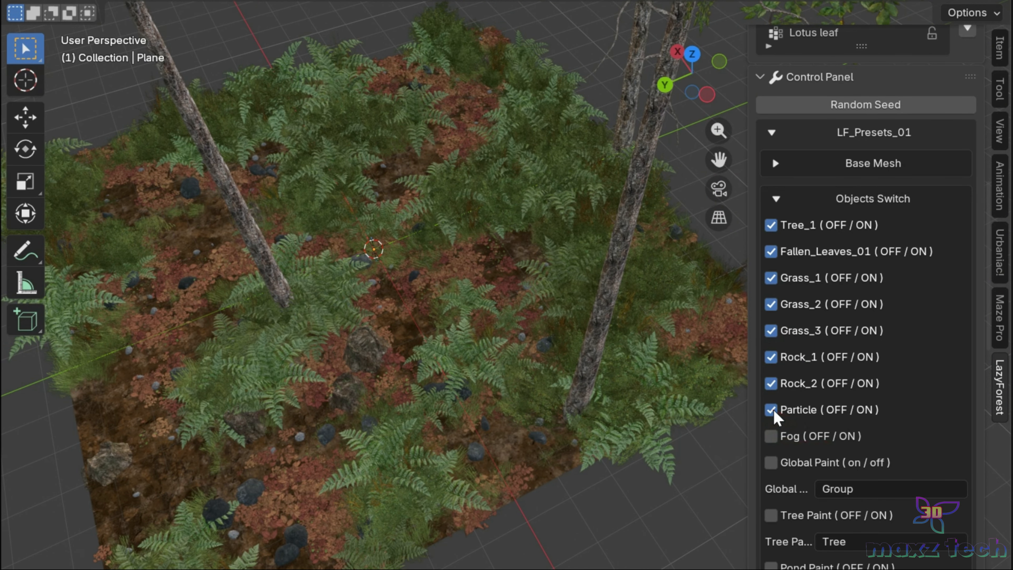
# - Turn Particle off and Fog on, and play the animation to check the fog over the forest
pyautogui.click(772, 436)
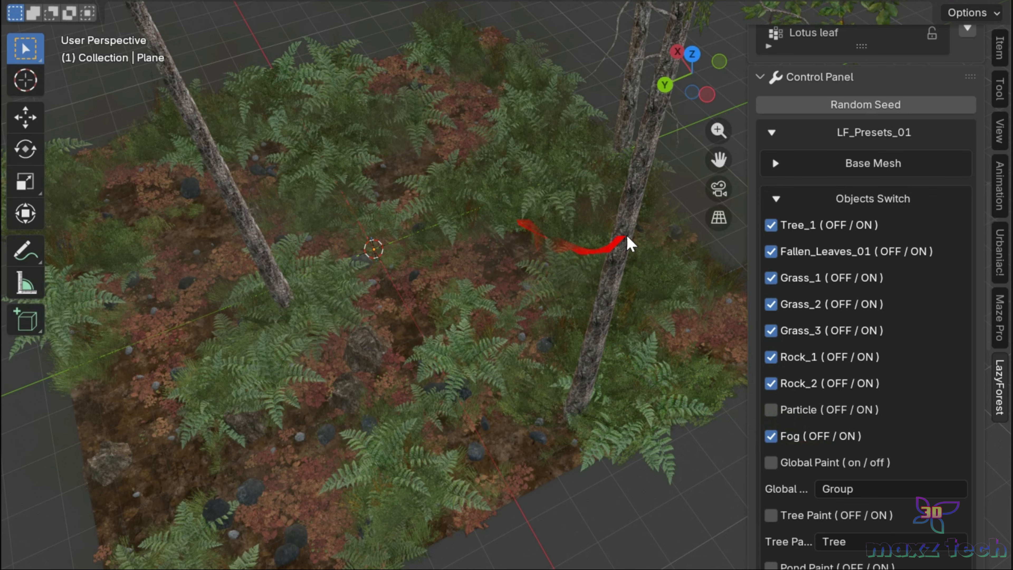
pyautogui.moveTo(690, 90); pyautogui.dragTo(714, 47)
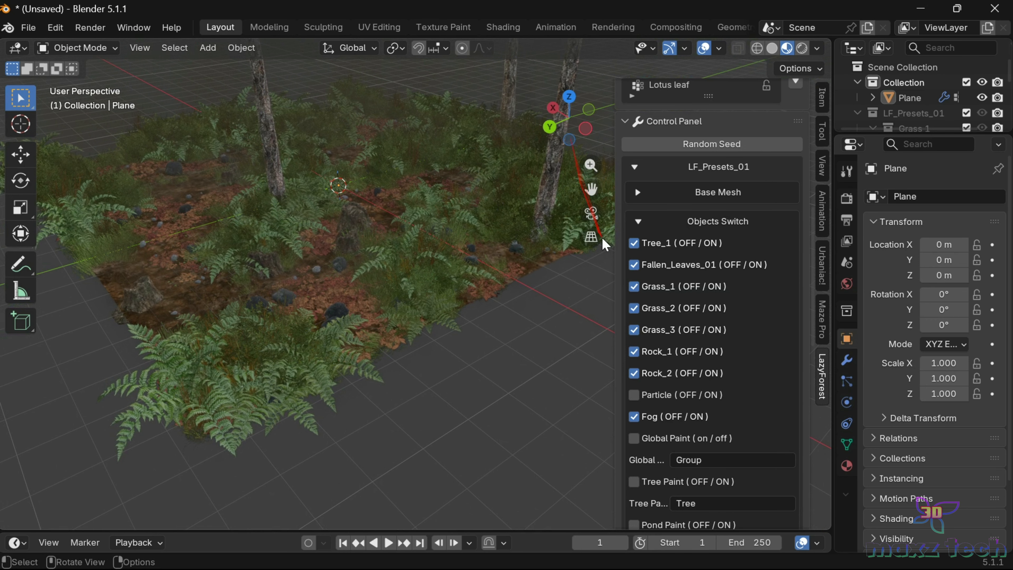
pyautogui.moveTo(590, 189); pyautogui.dragTo(606, 279)
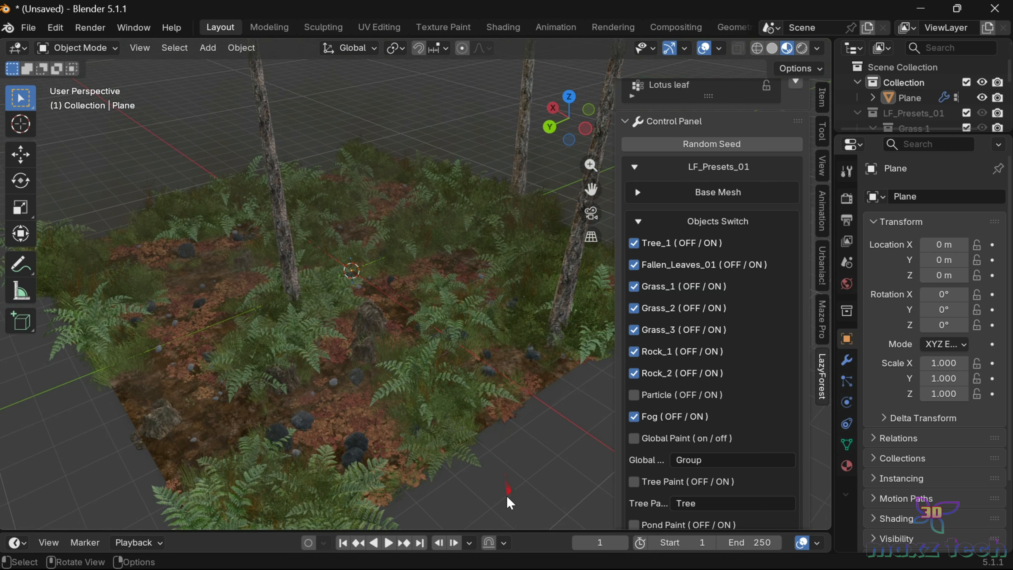
pyautogui.click(381, 541)
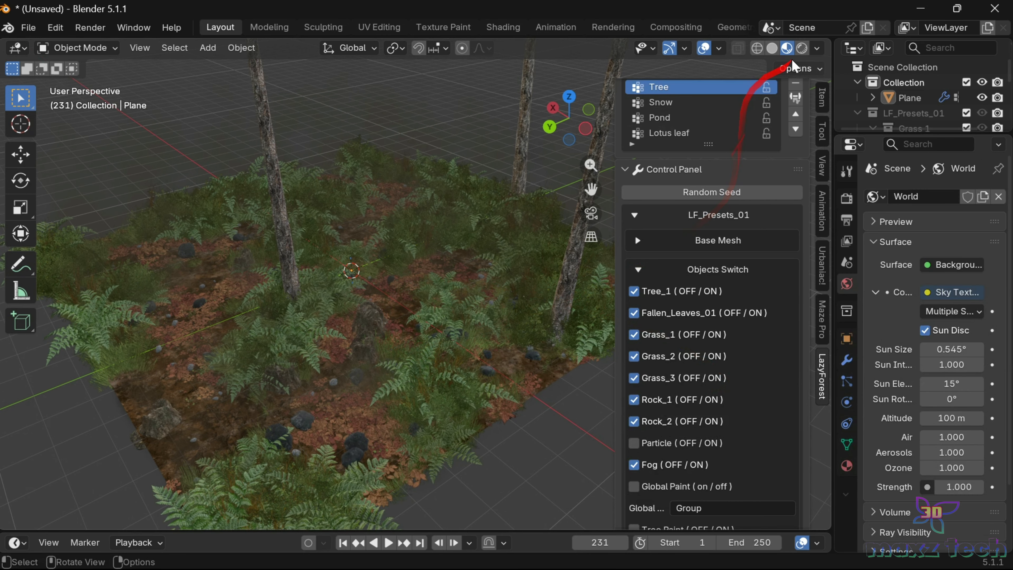
# - Switch the viewport to rendered shading and turn Fog off and back on to compare the forest
pyautogui.click(802, 49)
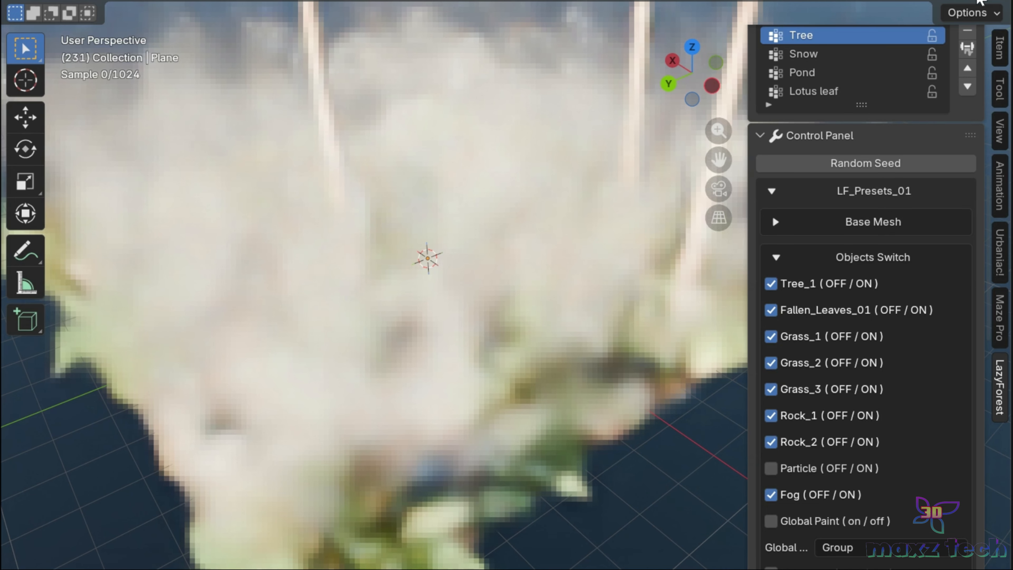
pyautogui.moveTo(708, 424); pyautogui.dragTo(708, 385, button='middle')
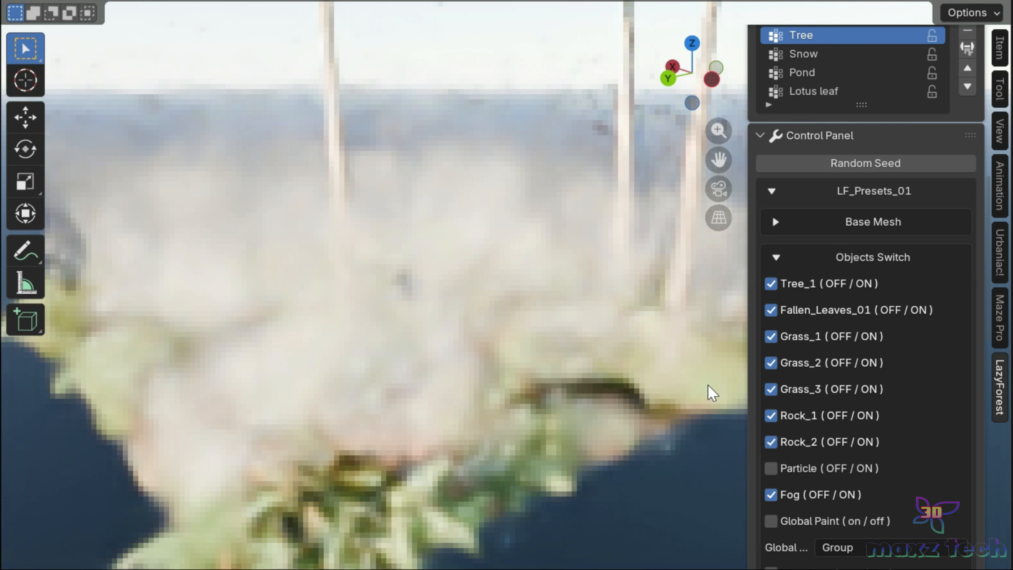
pyautogui.click(770, 495)
pyautogui.moveTo(634, 447)
pyautogui.mouseDown()
pyautogui.moveTo(538, 420)
pyautogui.moveTo(389, 451)
pyautogui.moveTo(458, 467)
pyautogui.mouseUp()
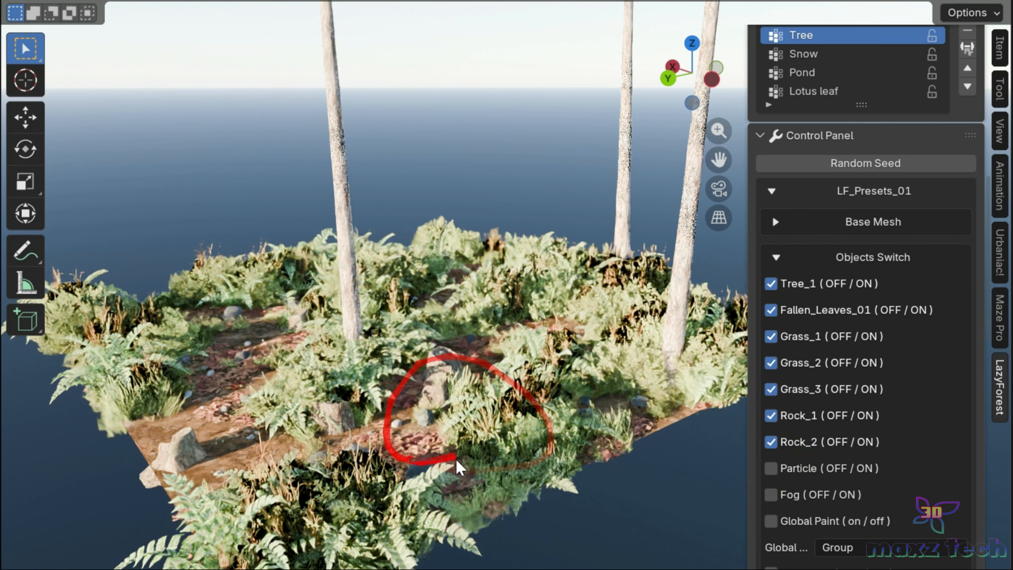
pyautogui.click(772, 495)
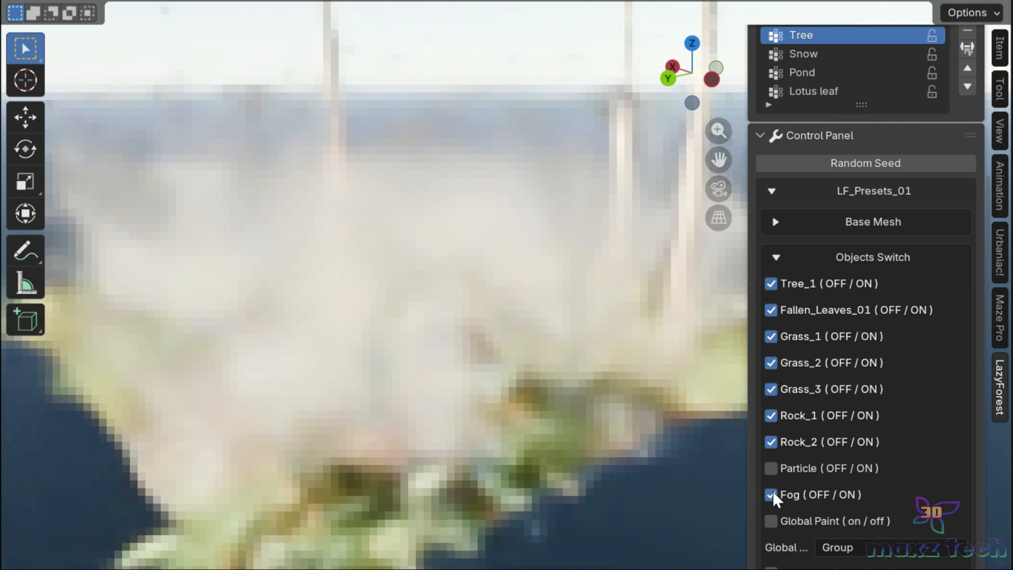
# - Turn Fog off and test the Tree Paint switch on the forest
pyautogui.scroll(-2, 776, 518)
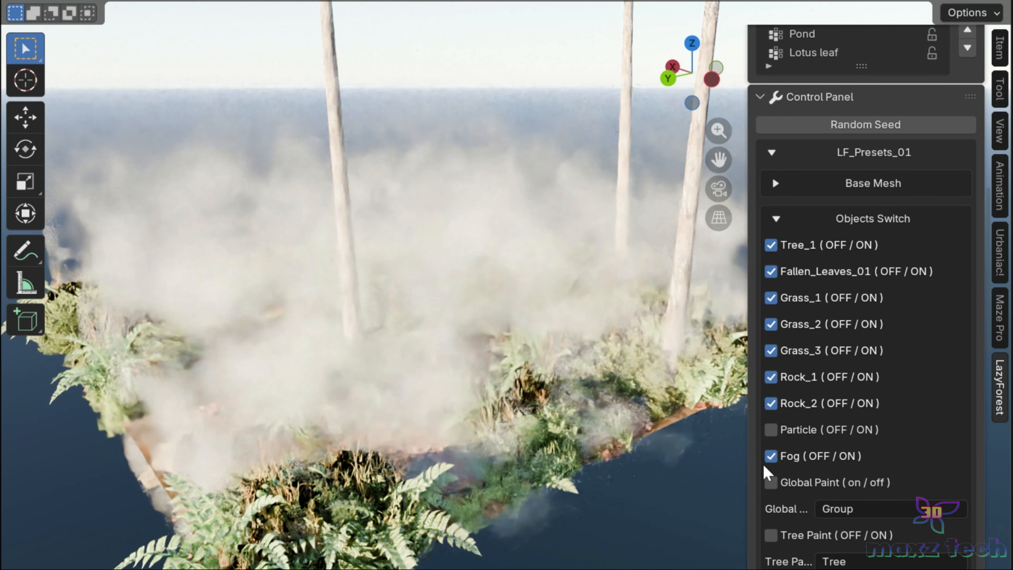
pyautogui.click(769, 458)
pyautogui.scroll(2, 689, 460)
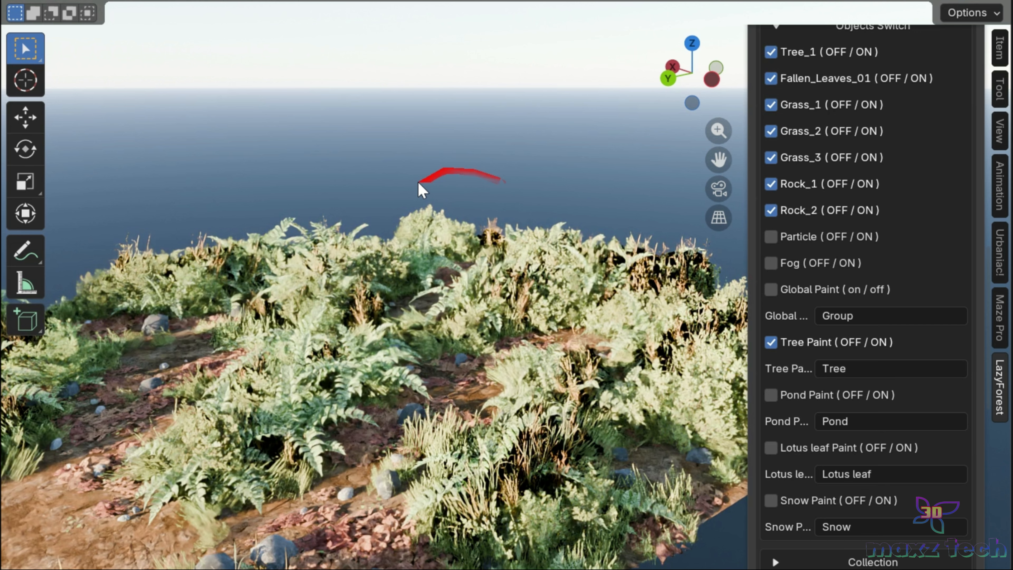
pyautogui.click(770, 342)
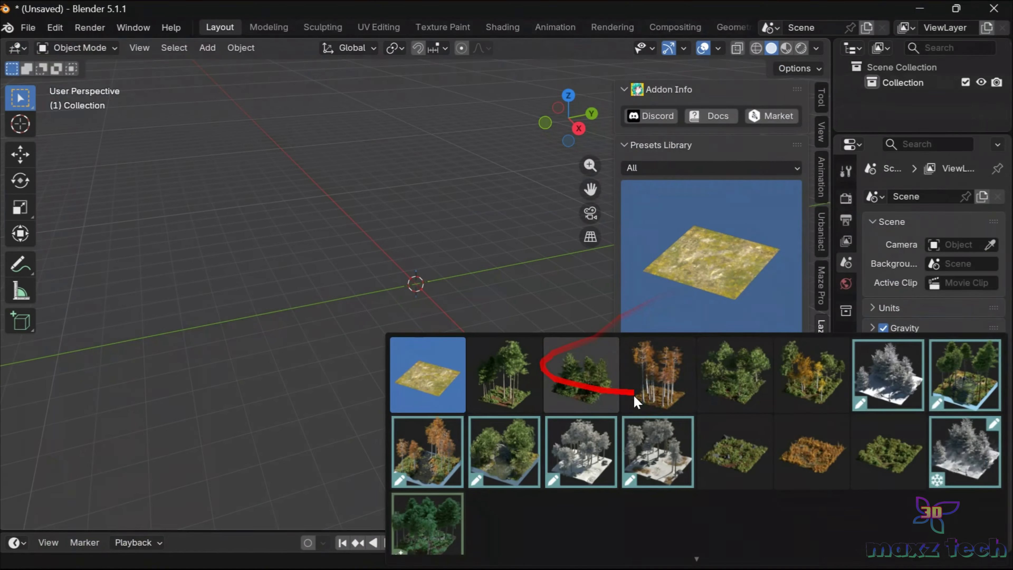
# - Add the autumn birch forest preset with Auto Create Plane enabled, deselect it and show it in material preview shading
pyautogui.click(674, 385)
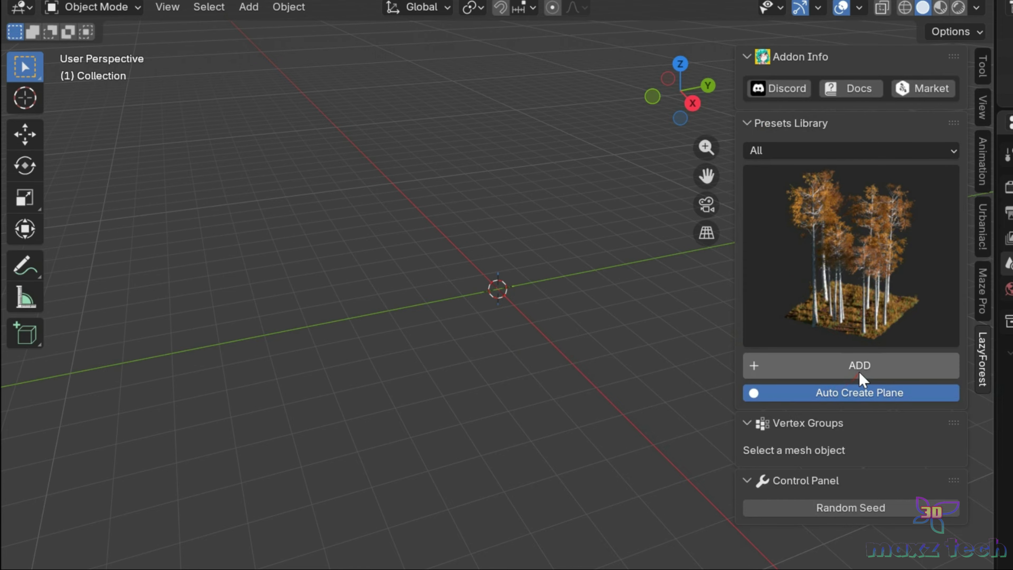
pyautogui.click(859, 373)
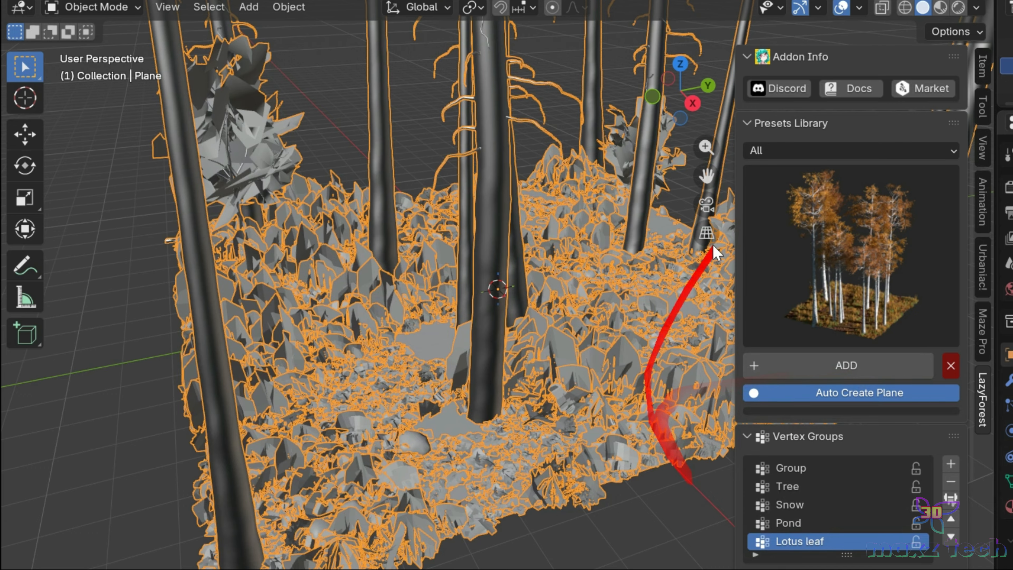
pyautogui.click(637, 543)
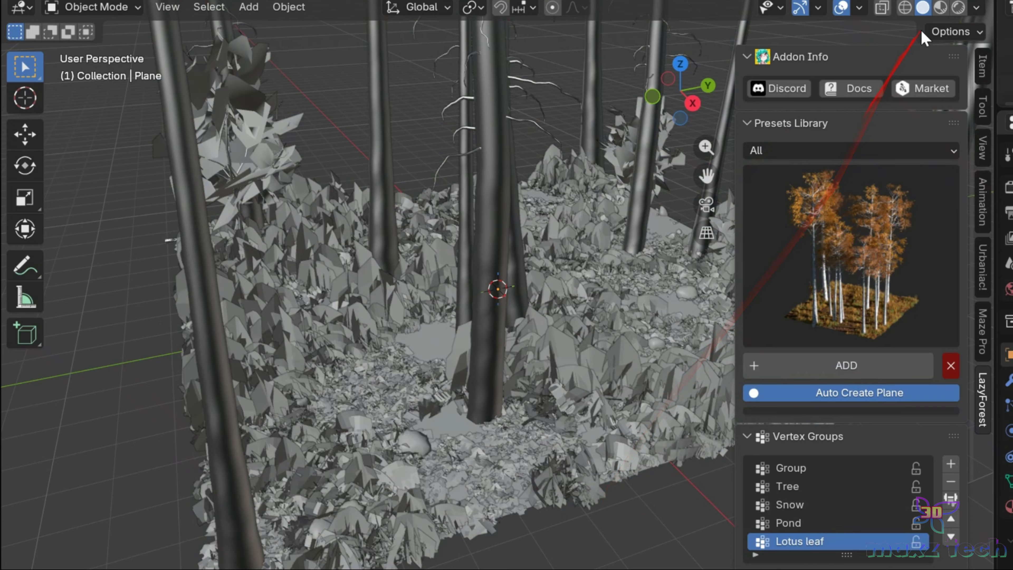
pyautogui.click(940, 11)
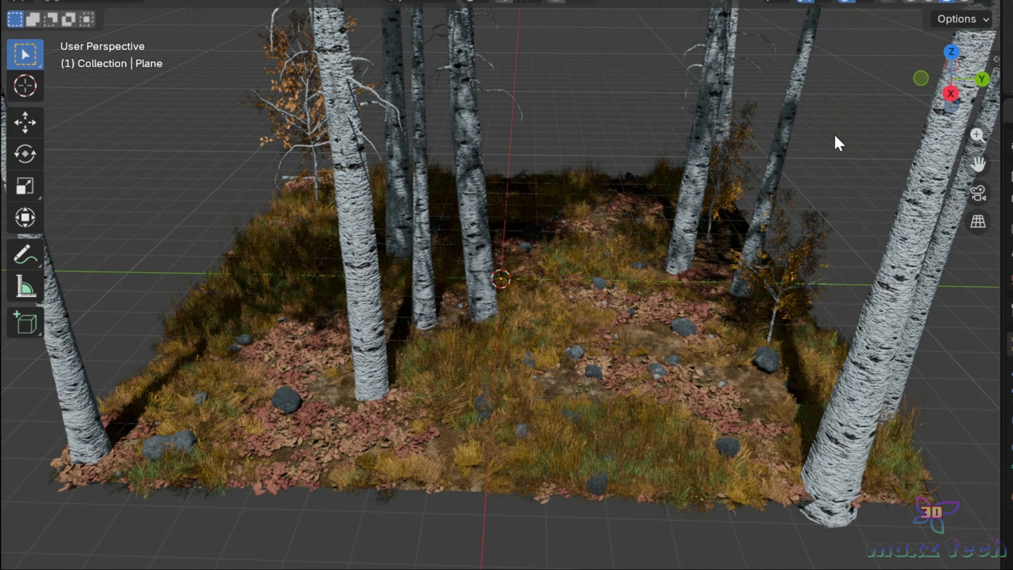
# - Hide the viewport overlays for a clean view of the birch forest and reopen the sidebar
pyautogui.press('n')
pyautogui.press('n')
pyautogui.click(848, 1)
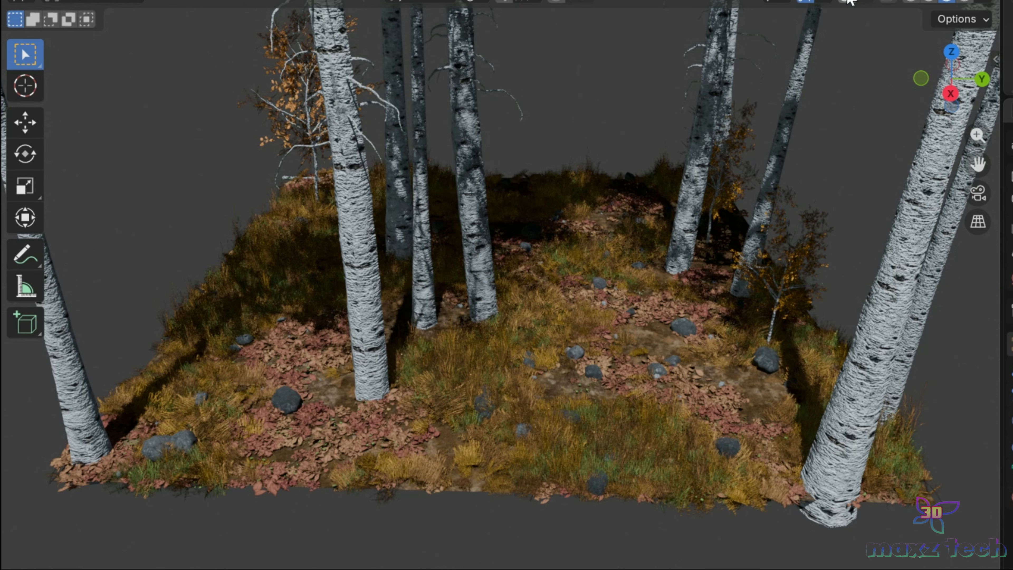
pyautogui.press('n')
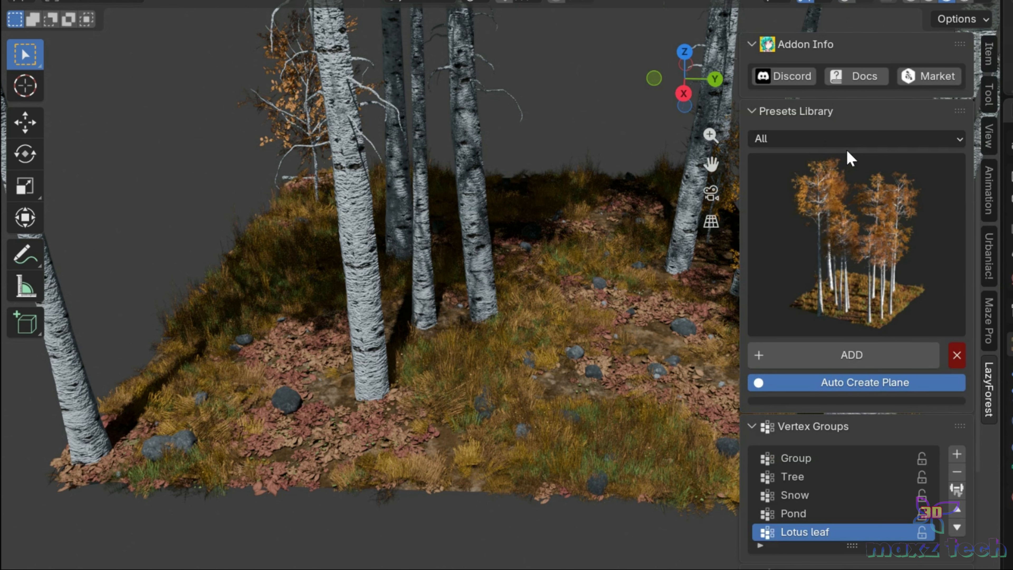
# - Expand the LF_Presets_03 settings in the Control Panel and look through its sections
pyautogui.scroll(-5, 879, 201)
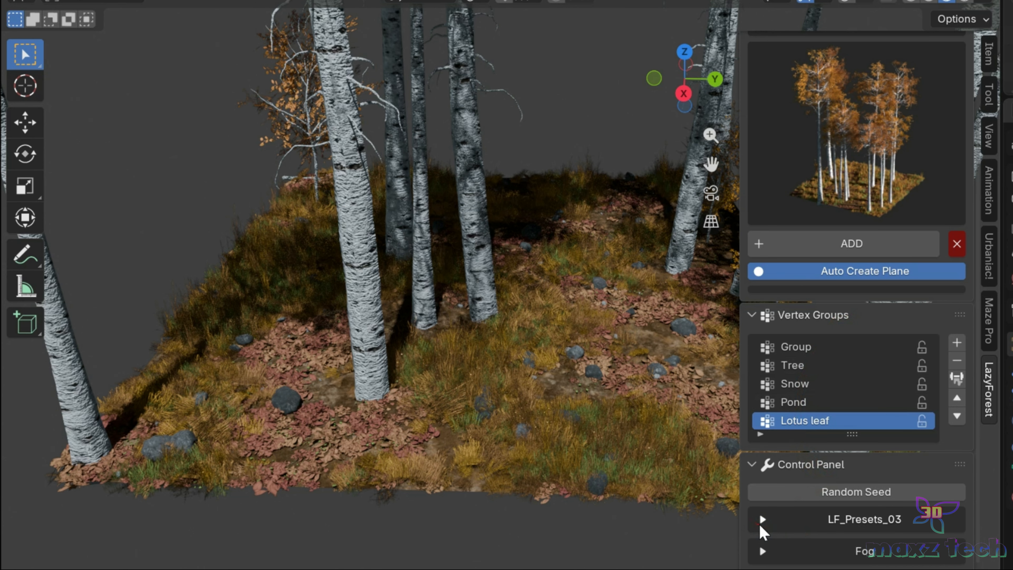
pyautogui.click(761, 525)
pyautogui.scroll(-8, 797, 414)
pyautogui.scroll(-1, 796, 413)
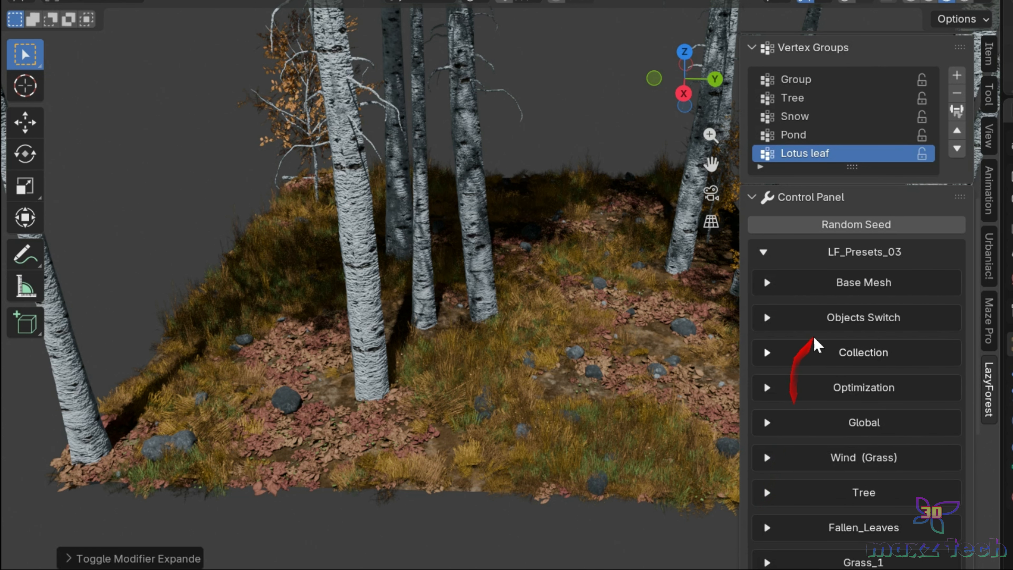
# - Expand the Objects Switch section and turn on Pond Paint for the birch forest
pyautogui.click(766, 317)
pyautogui.scroll(-5, 866, 350)
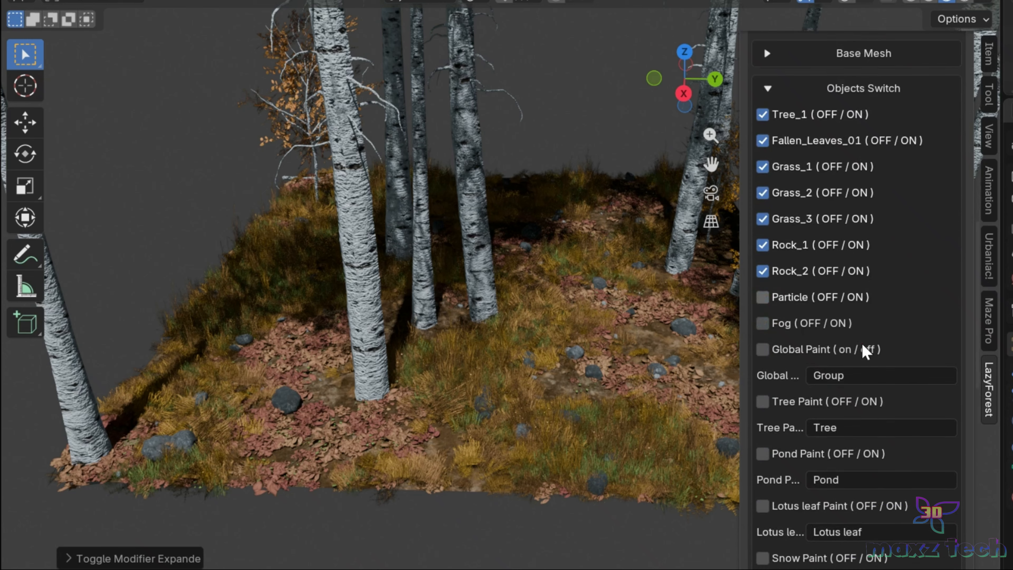
pyautogui.scroll(-4, 793, 359)
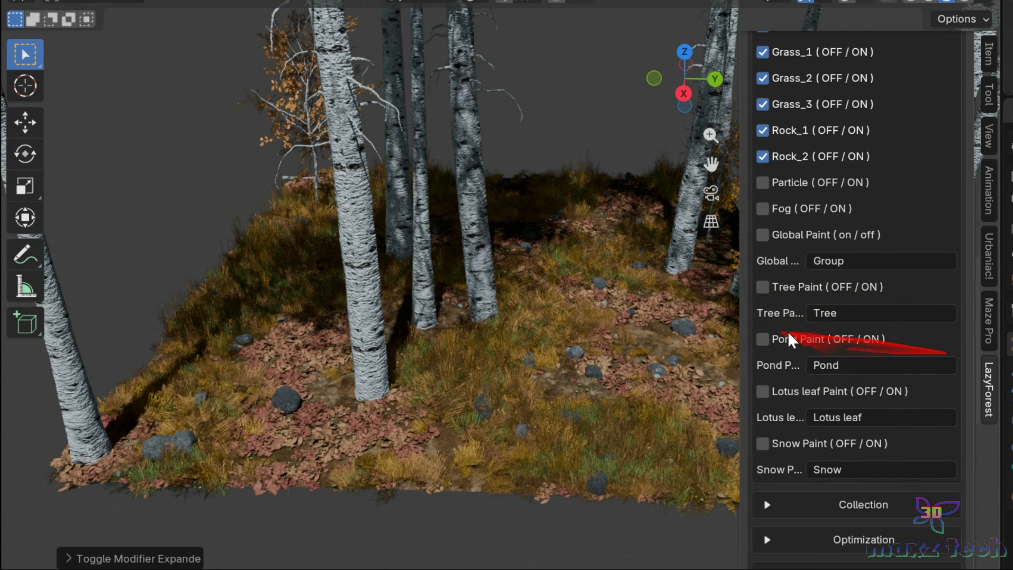
pyautogui.click(762, 339)
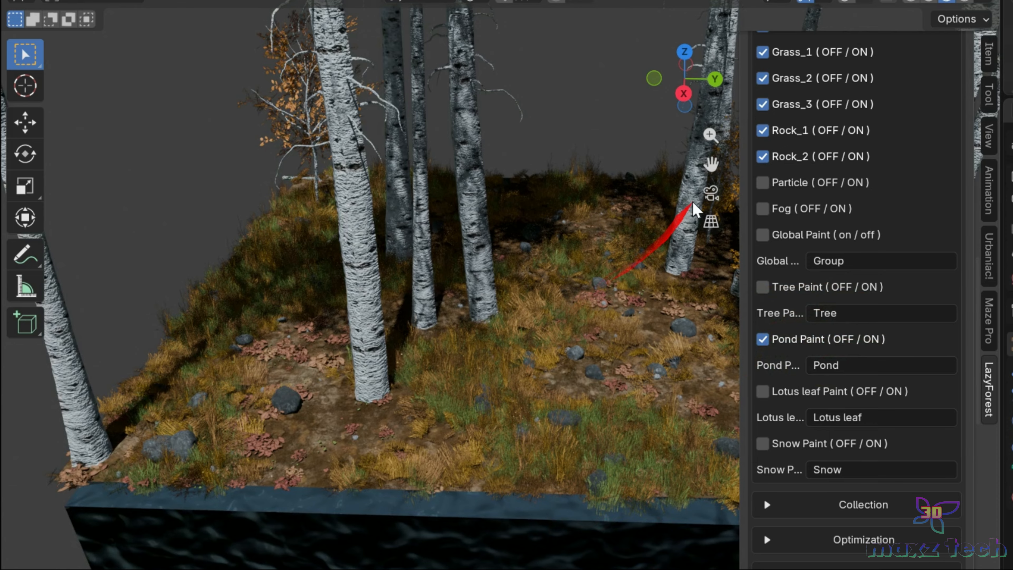
pyautogui.moveTo(711, 165); pyautogui.dragTo(529, 153)
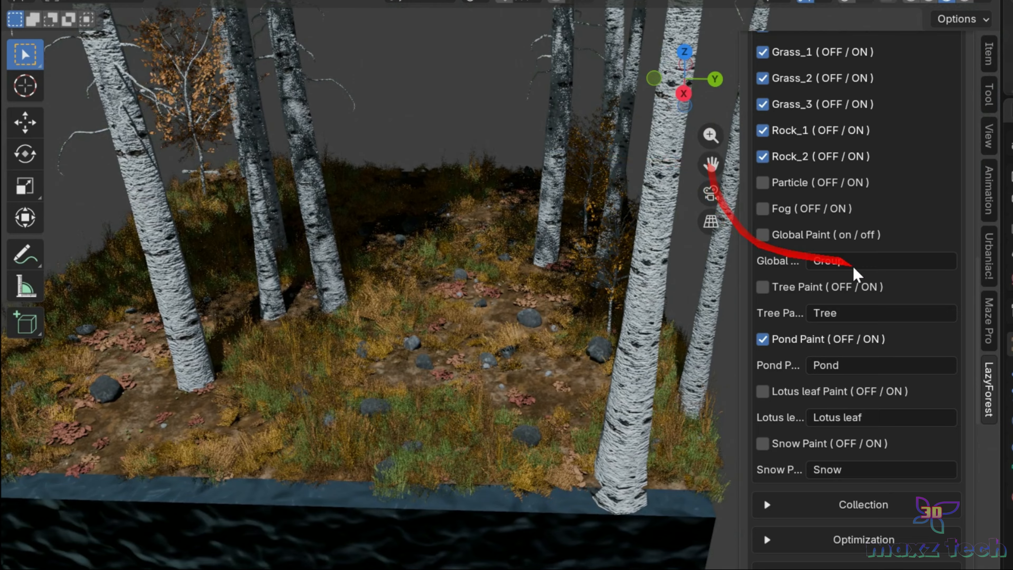
# - Weight paint the Pond vertex group with a 260 px brush to carve a stream from back to front through the forest, finishing in Object Mode
pyautogui.scroll(10, 859, 278)
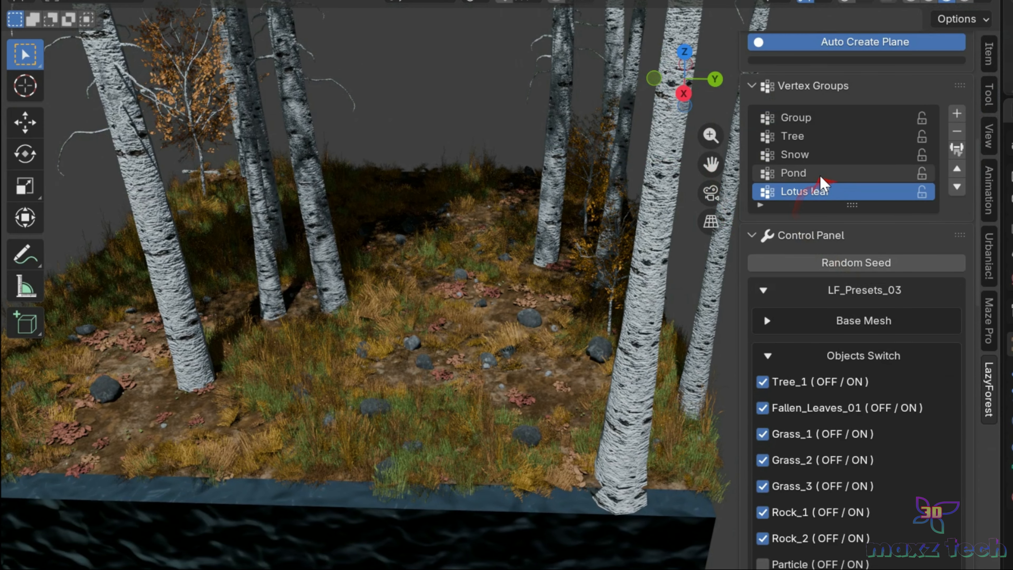
pyautogui.click(845, 174)
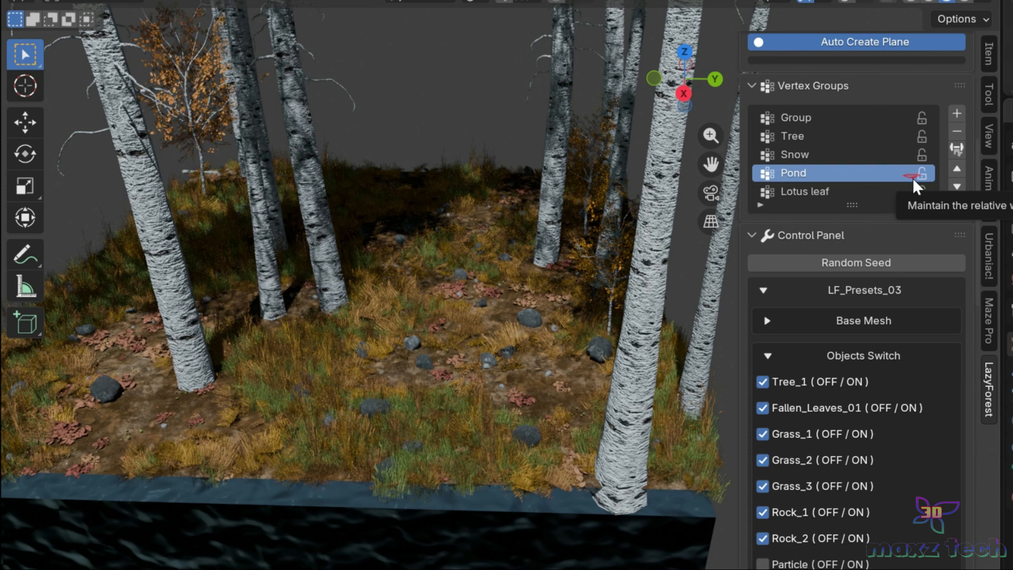
pyautogui.click(956, 148)
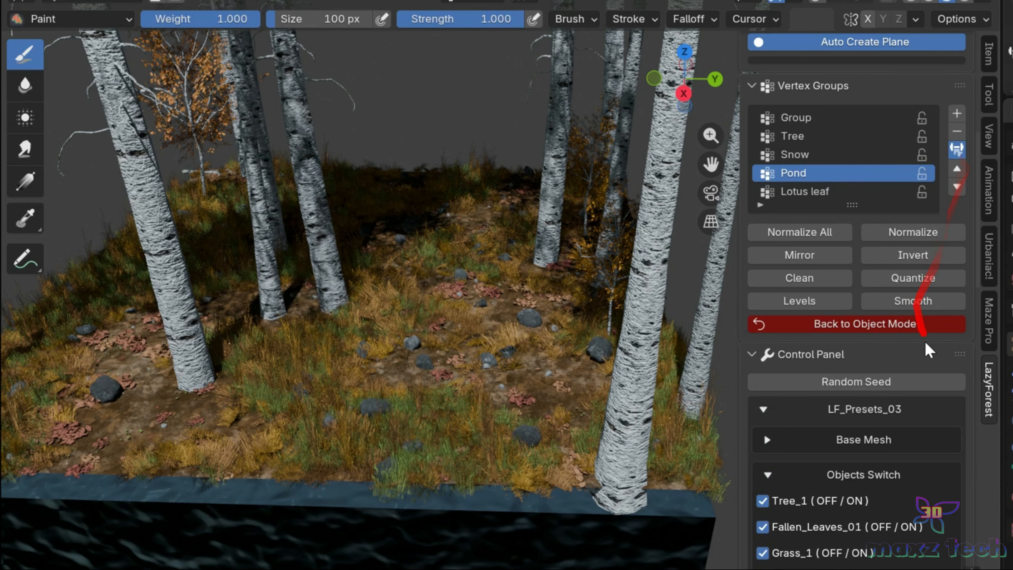
pyautogui.moveTo(295, 18); pyautogui.dragTo(359, 19)
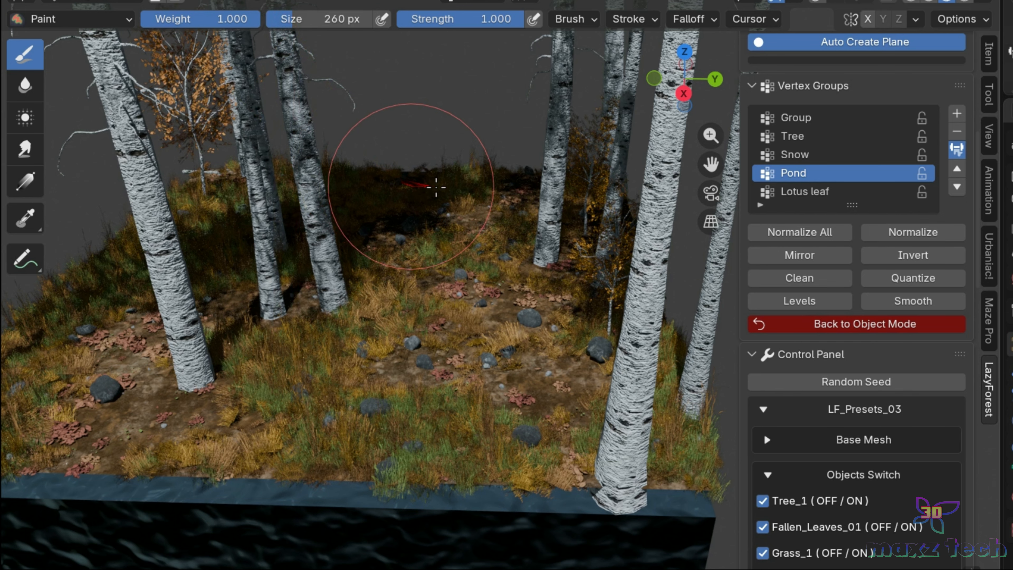
pyautogui.moveTo(422, 174)
pyautogui.mouseDown()
pyautogui.moveTo(441, 243)
pyautogui.moveTo(430, 443)
pyautogui.moveTo(411, 463)
pyautogui.moveTo(347, 470)
pyautogui.moveTo(425, 482)
pyautogui.mouseUp()
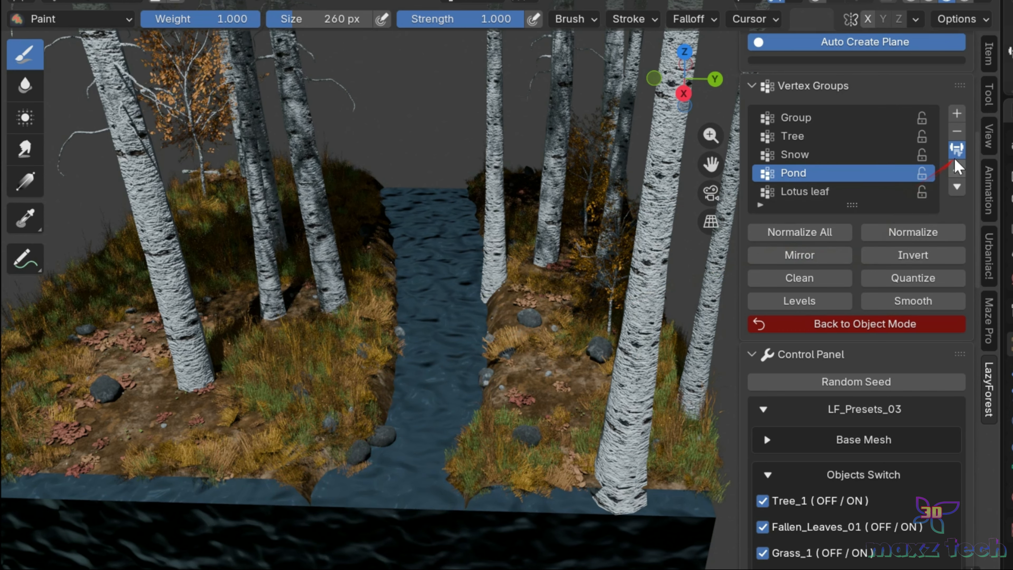
pyautogui.click(955, 151)
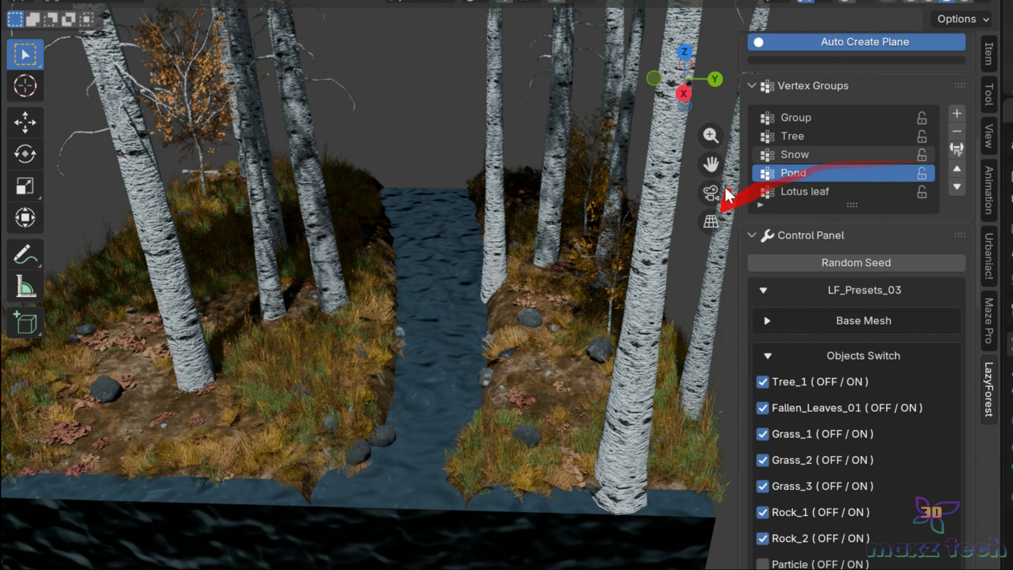
# - Hide the sidebar and examine the forest and its stream in rendered shading
pyautogui.moveTo(654, 95); pyautogui.dragTo(628, 140)
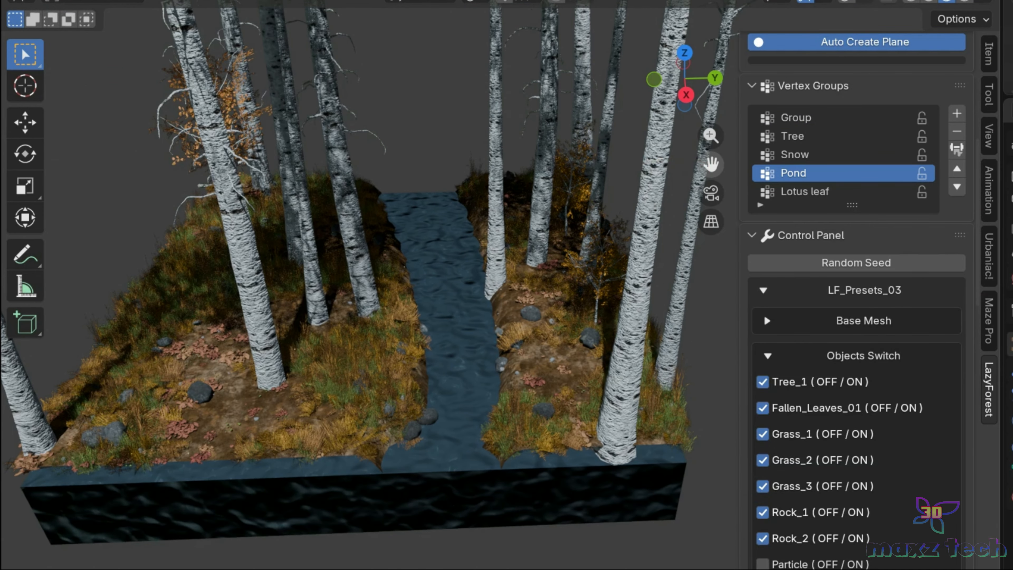
pyautogui.moveTo(711, 164); pyautogui.dragTo(710, 250)
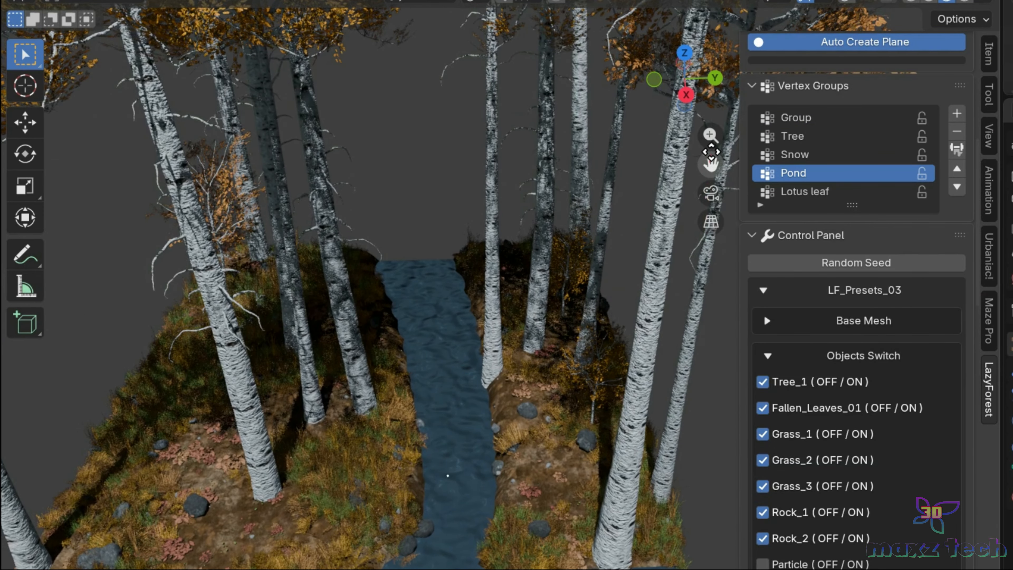
pyautogui.moveTo(685, 97); pyautogui.dragTo(684, 77)
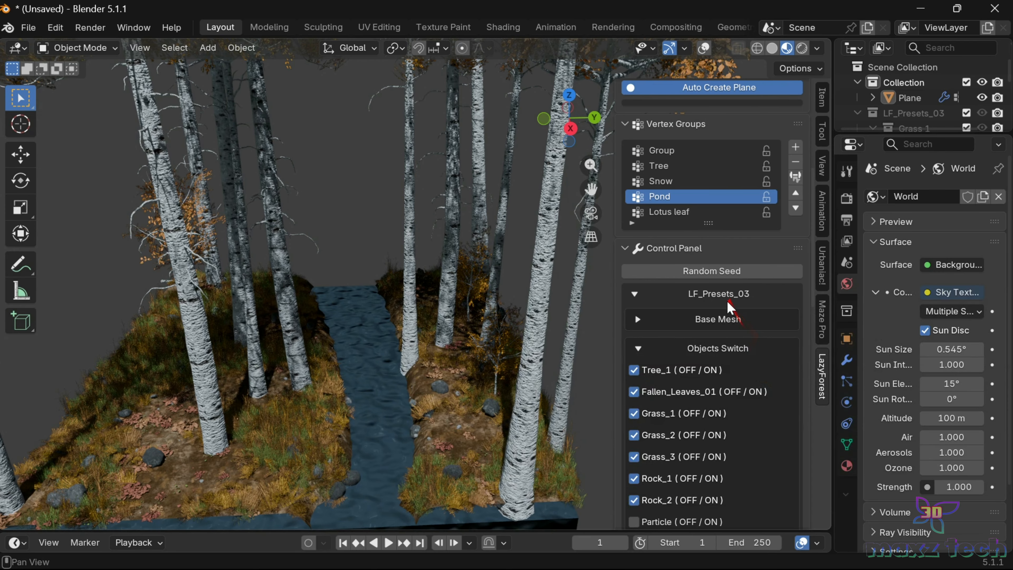
pyautogui.press('n')
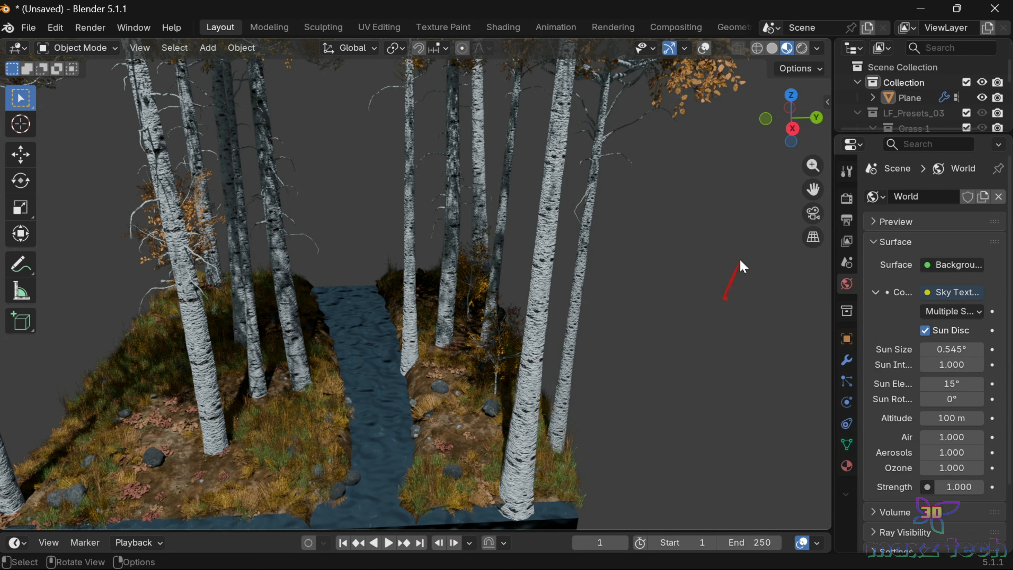
pyautogui.click(803, 50)
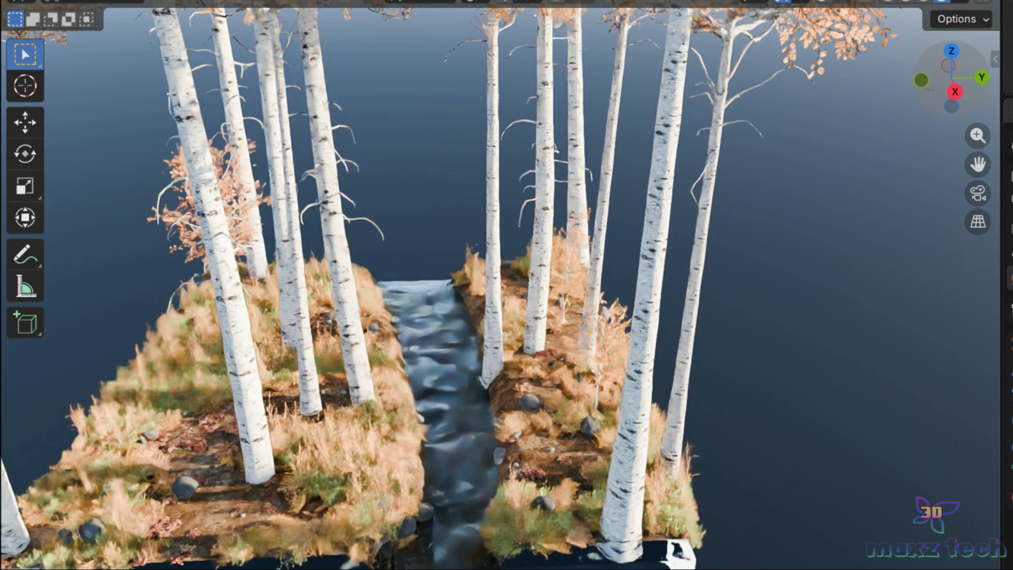
pyautogui.moveTo(935, 80); pyautogui.dragTo(1007, 81)
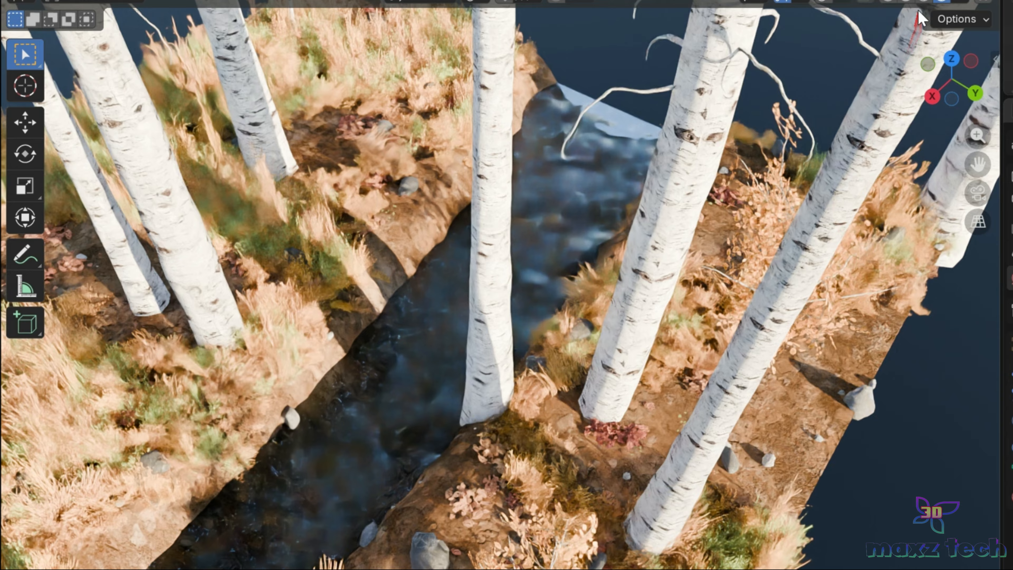
# - Return to material preview shading and play the animation to watch the water
pyautogui.click(925, 3)
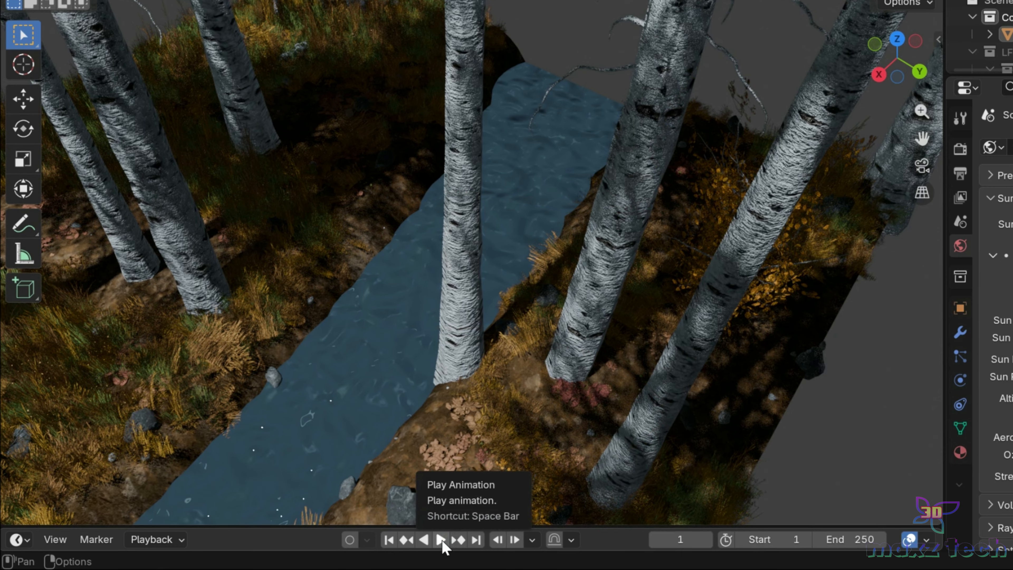
pyautogui.click(440, 539)
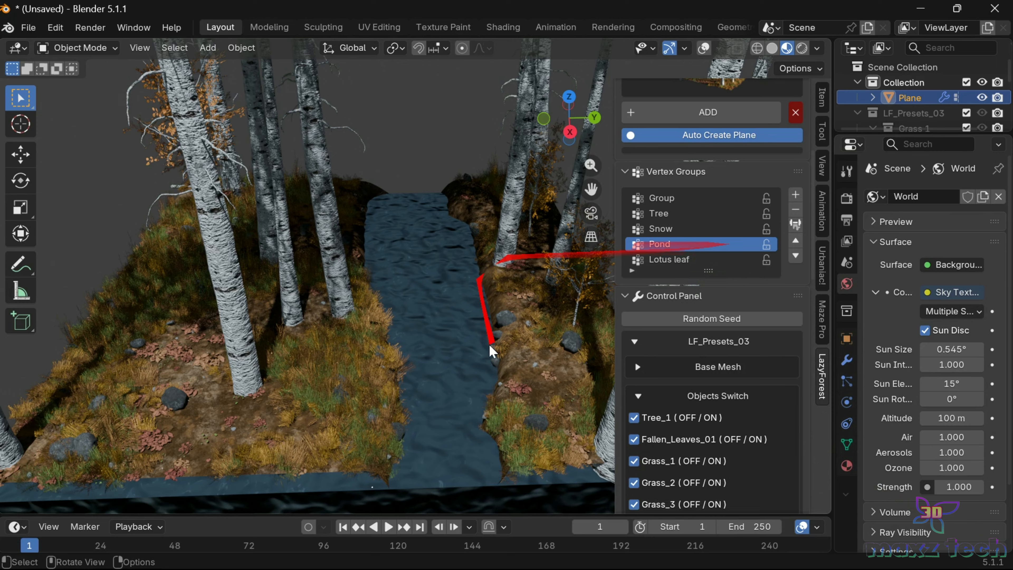
# - Turn on Lotus leaf Paint in the Objects Switch section
pyautogui.click(678, 244)
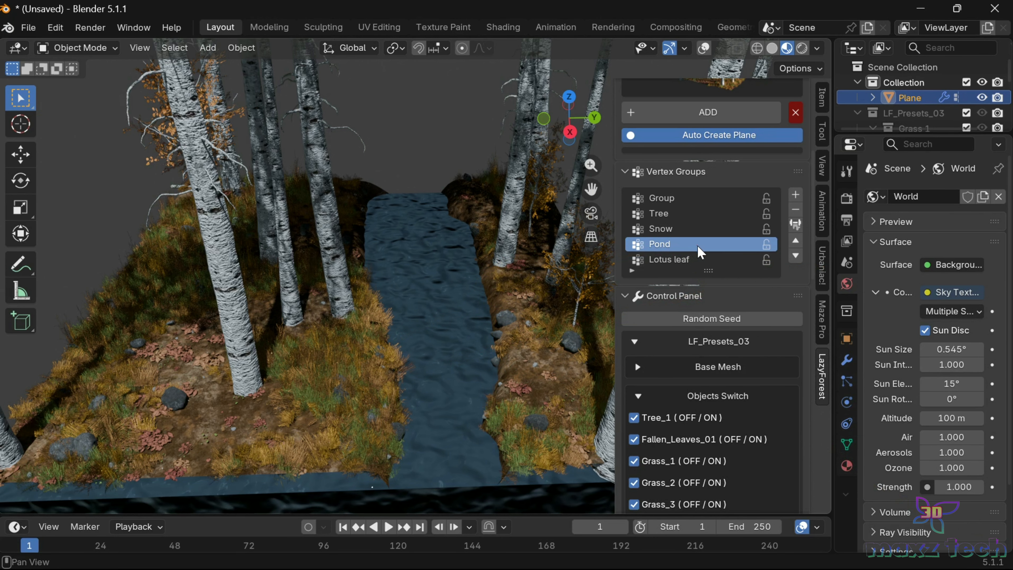
pyautogui.scroll(-10, 758, 255)
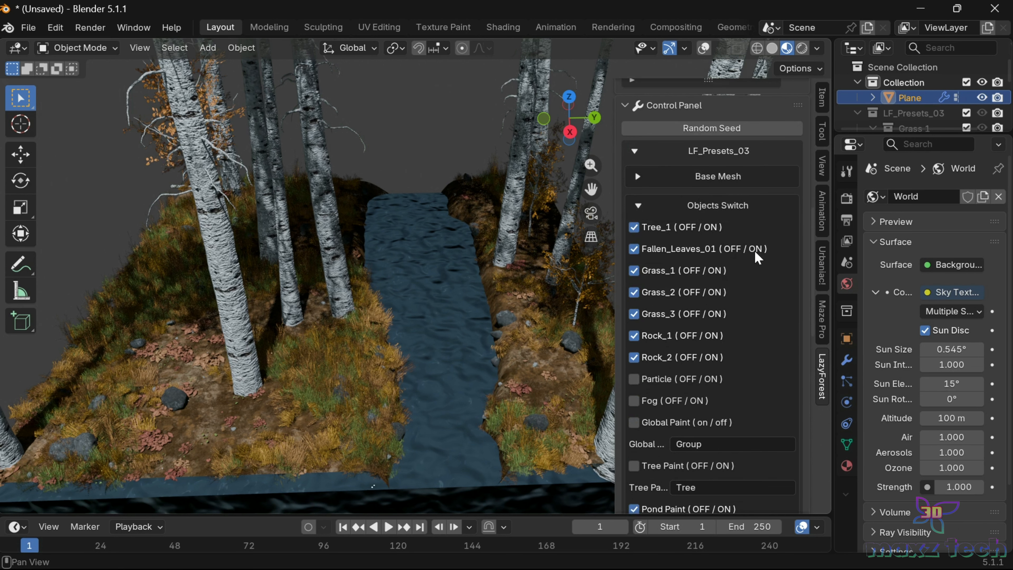
pyautogui.scroll(-2, 758, 257)
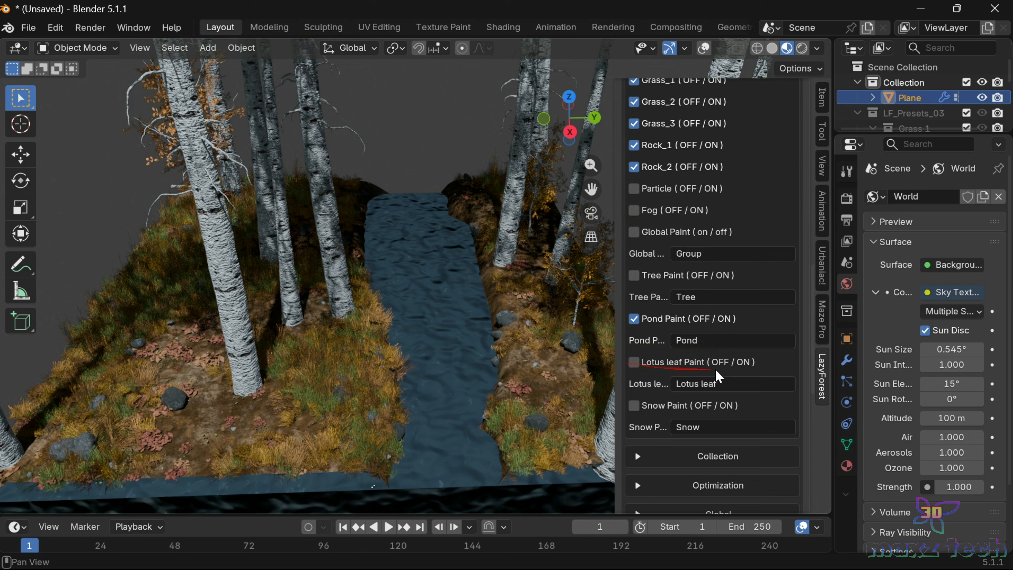
pyautogui.click(634, 362)
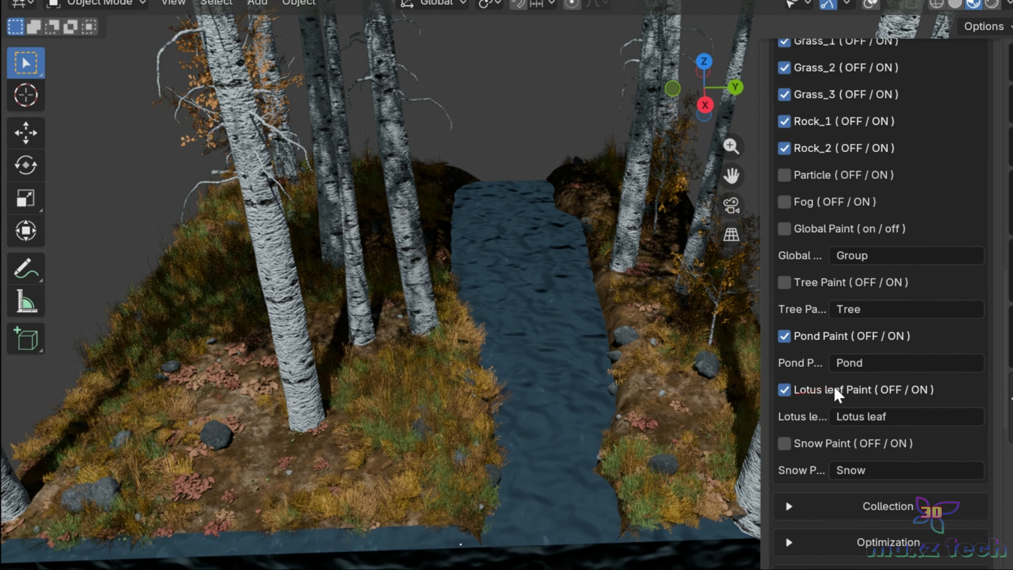
# - Make Lotus leaf the active vertex group, switch to weight painting and adjust the brush size
pyautogui.scroll(12, 807, 382)
pyautogui.scroll(10, 850, 389)
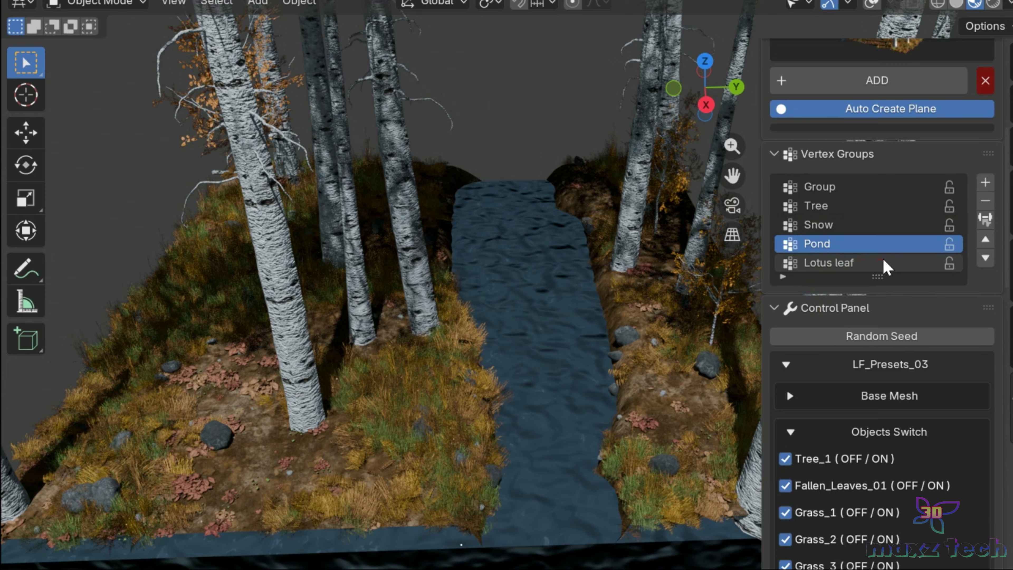
pyautogui.click(882, 261)
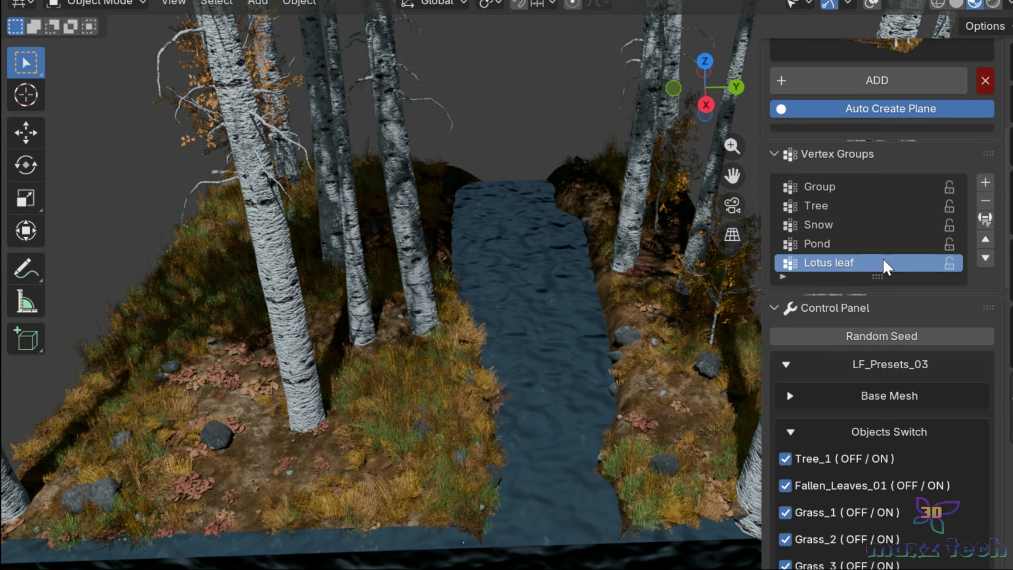
pyautogui.click(986, 219)
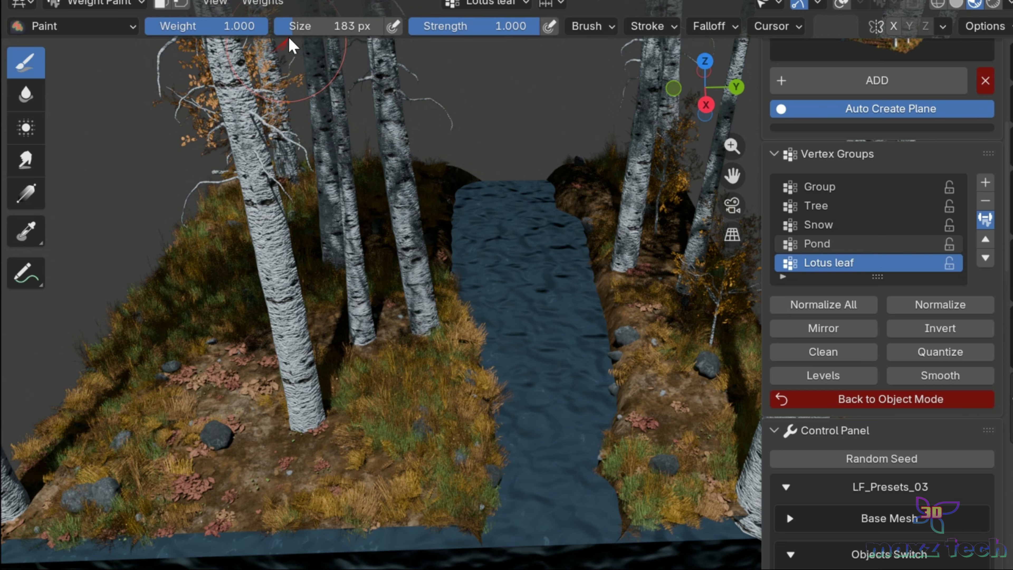
pyautogui.moveTo(329, 26); pyautogui.dragTo(325, 27)
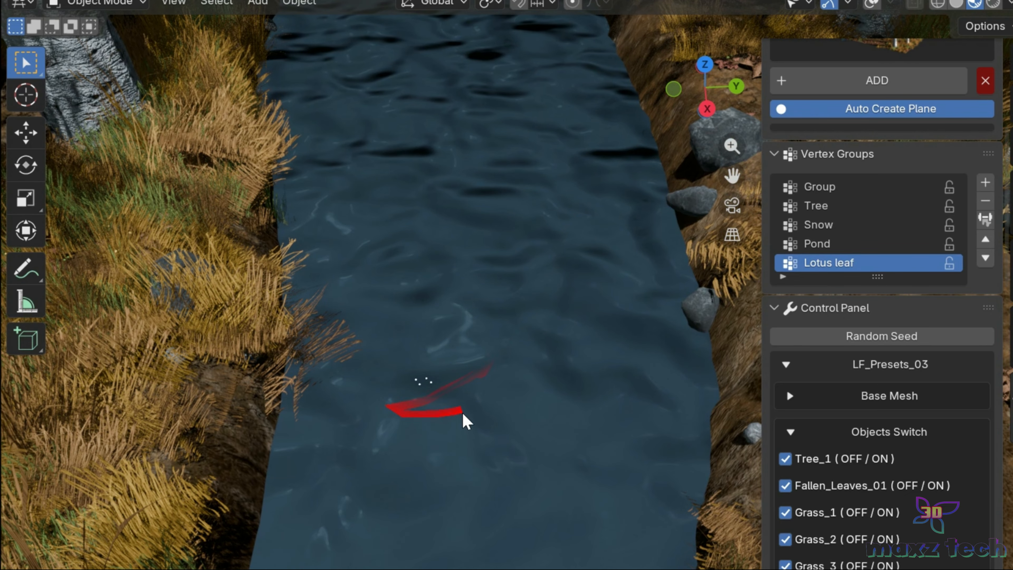
# - Examine the stream's water surface up close and from farther away for lotus leaves
pyautogui.scroll(2, 457, 408)
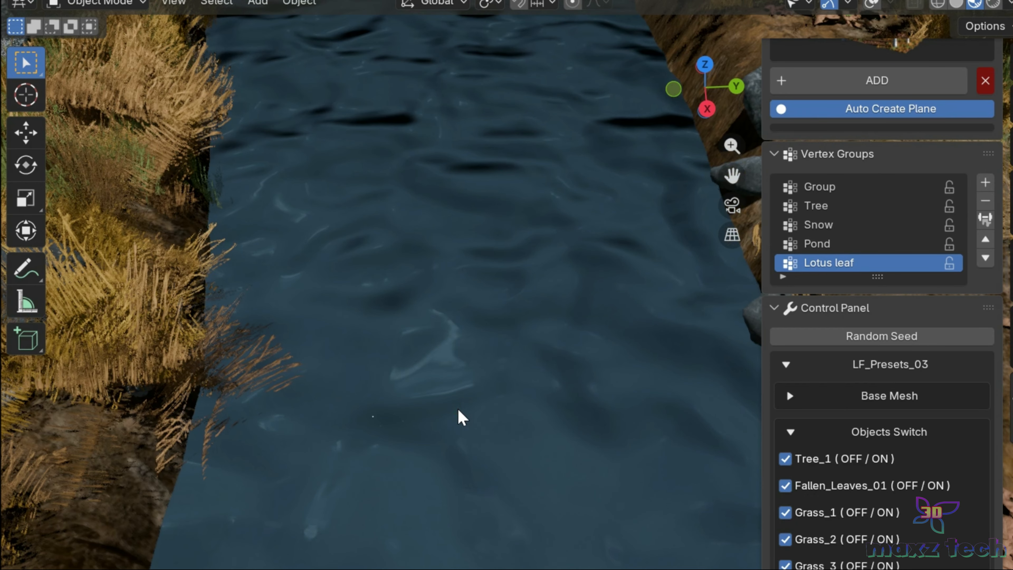
pyautogui.scroll(3, 457, 409)
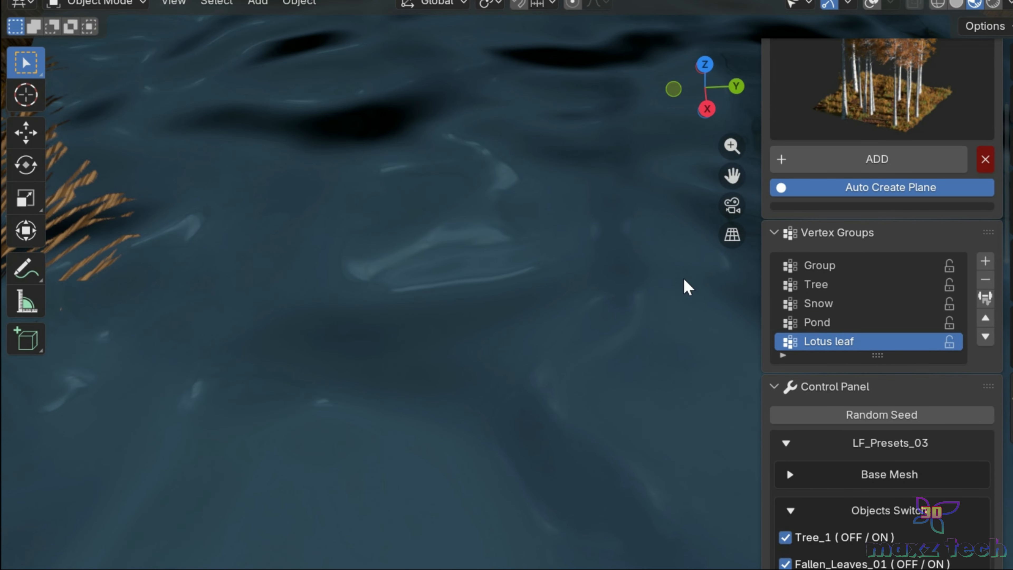
pyautogui.scroll(-5, 683, 278)
pyautogui.scroll(-3, 686, 287)
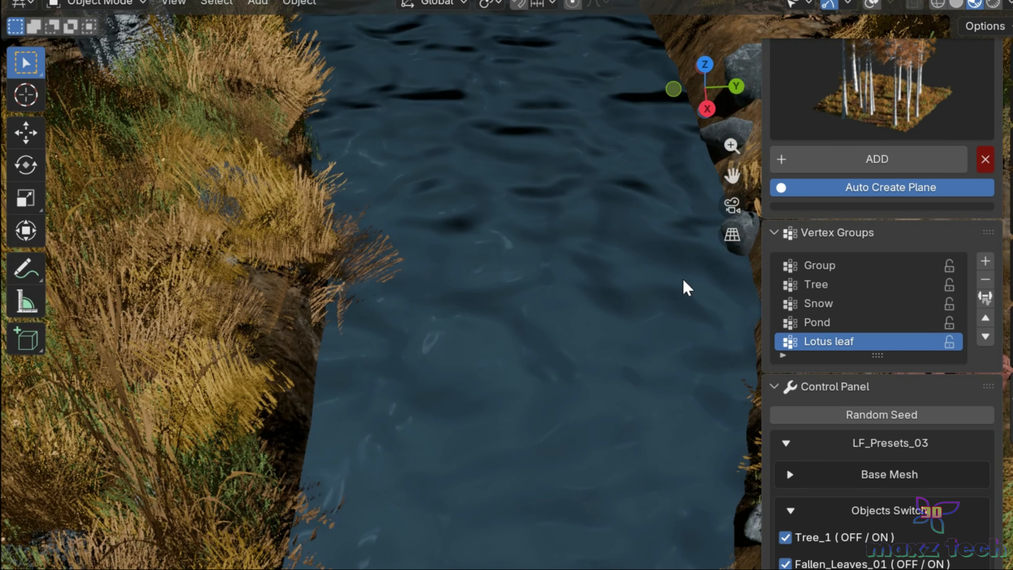
pyautogui.moveTo(732, 176); pyautogui.dragTo(708, 88)
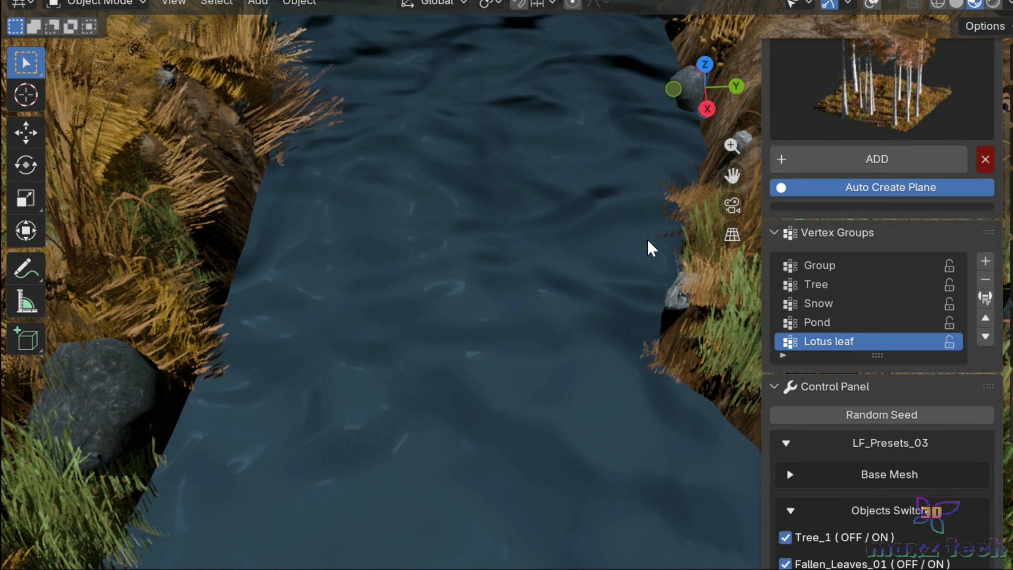
pyautogui.scroll(-6, 647, 239)
pyautogui.moveTo(732, 175); pyautogui.dragTo(518, 284)
pyautogui.scroll(-1, 515, 276)
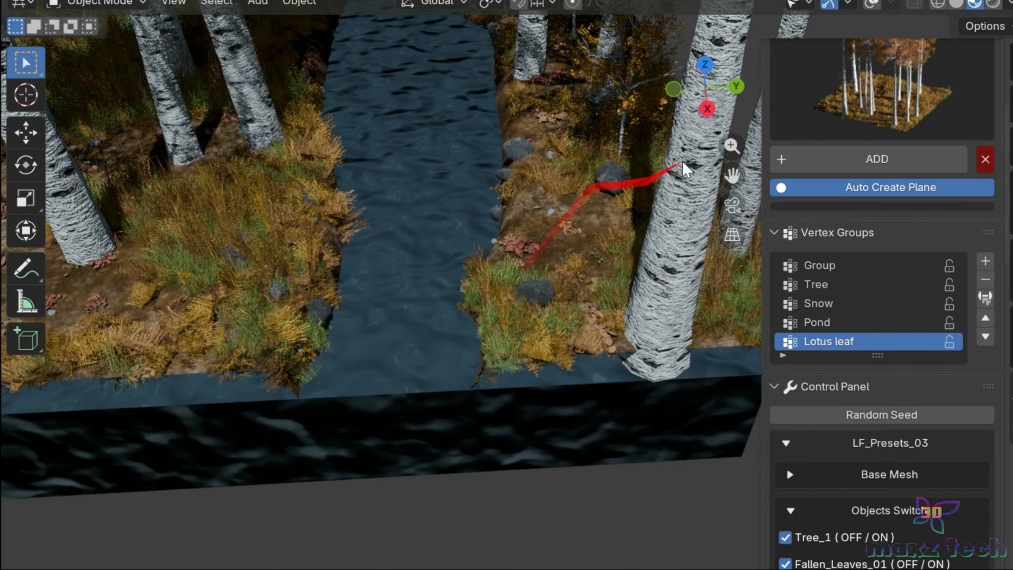
pyautogui.moveTo(707, 107); pyautogui.dragTo(705, 90)
pyautogui.moveTo(732, 176)
pyautogui.mouseDown()
pyautogui.moveTo(735, 275)
pyautogui.moveTo(732, 179)
pyautogui.mouseUp()
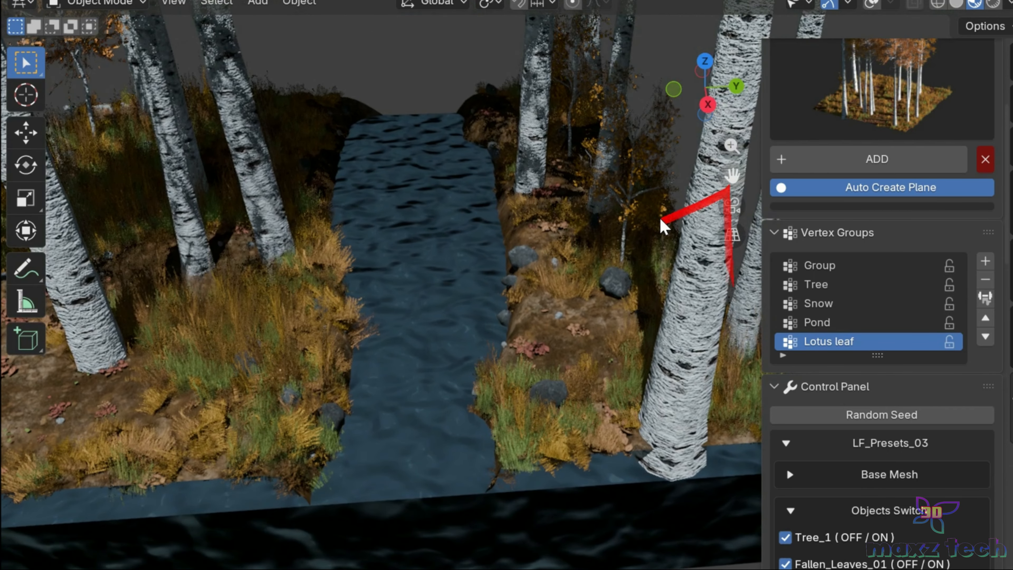
pyautogui.scroll(2, 606, 260)
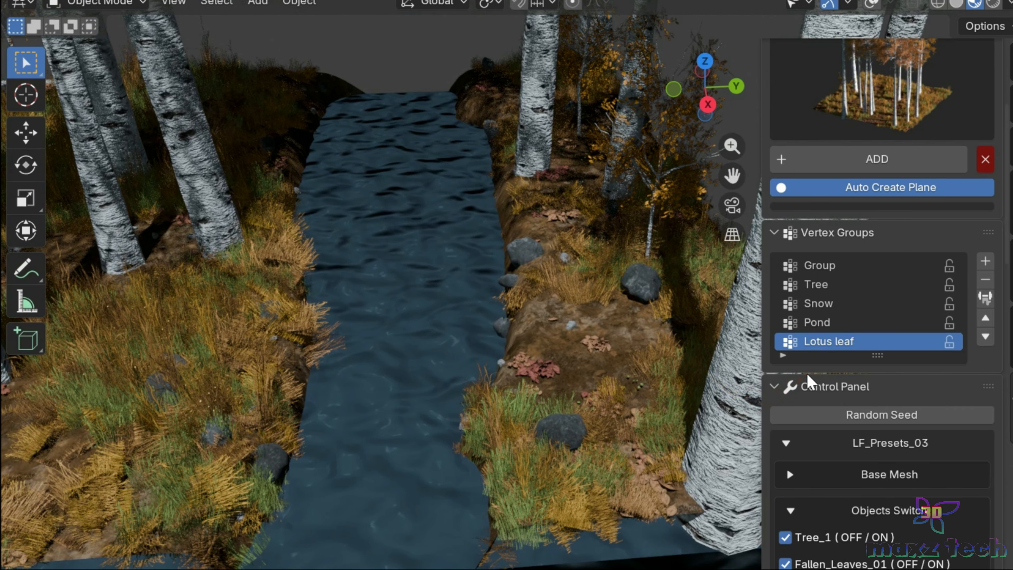
# - Turn on Snow Paint in the Objects Switch section
pyautogui.scroll(-10, 807, 378)
pyautogui.scroll(-10, 809, 379)
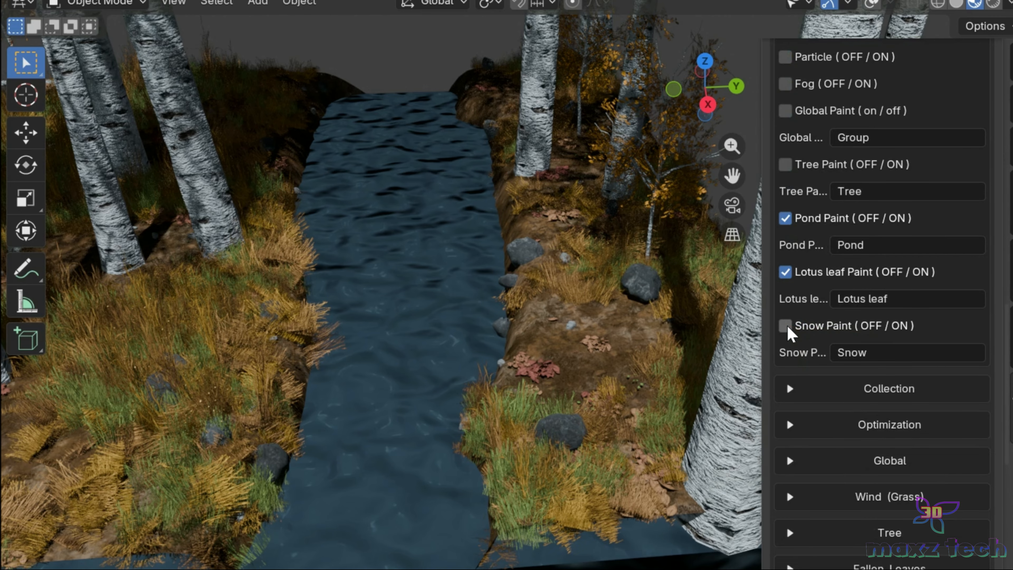
pyautogui.click(785, 325)
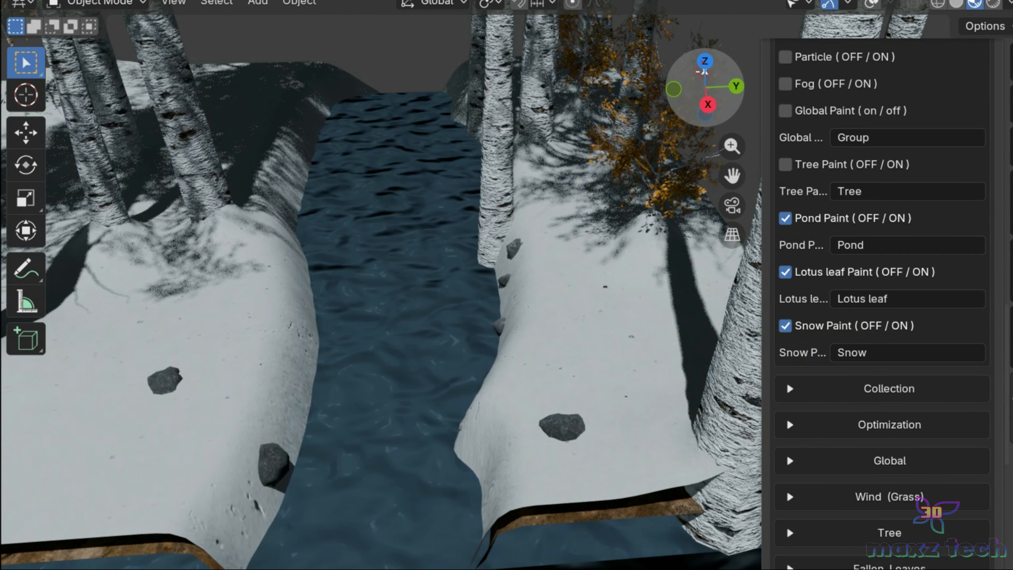
# - Examine the snow-covered stream banks from different distances, previewing them in rendered shading with the sidebar hidden before returning to Material Preview
pyautogui.moveTo(704, 72); pyautogui.dragTo(677, 94)
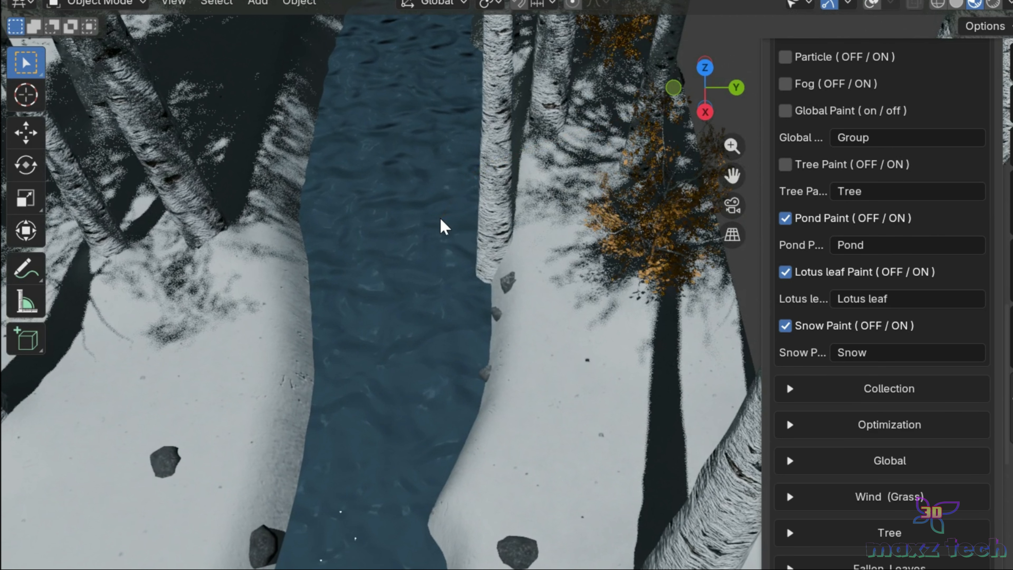
pyautogui.scroll(-8, 444, 227)
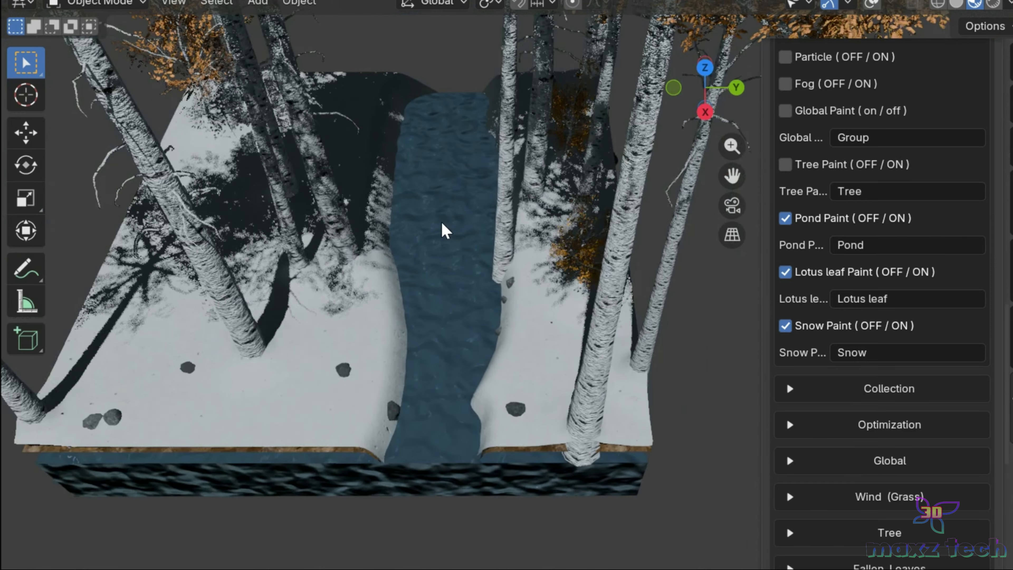
pyautogui.scroll(6, 443, 229)
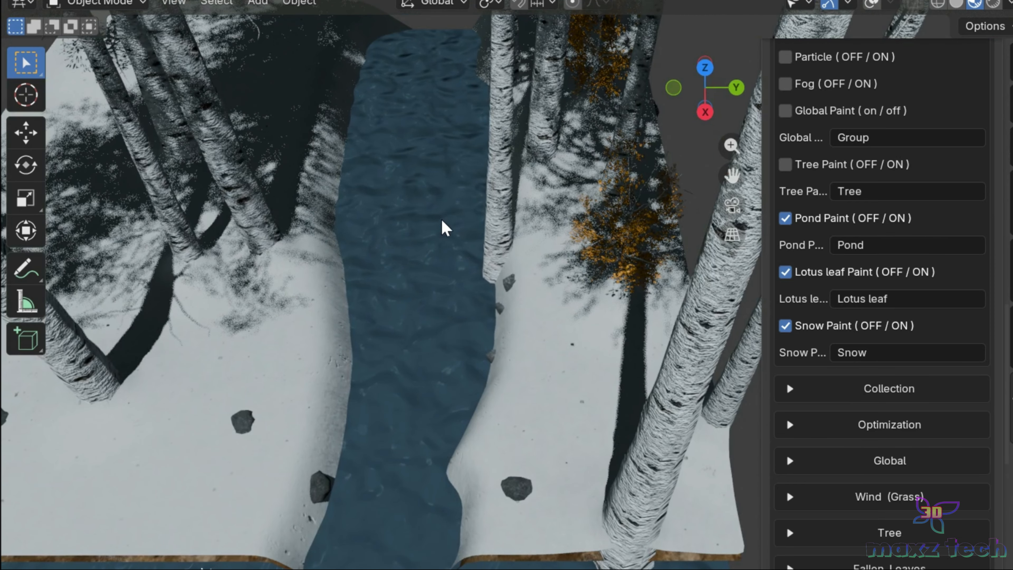
pyautogui.moveTo(732, 175); pyautogui.dragTo(740, 209)
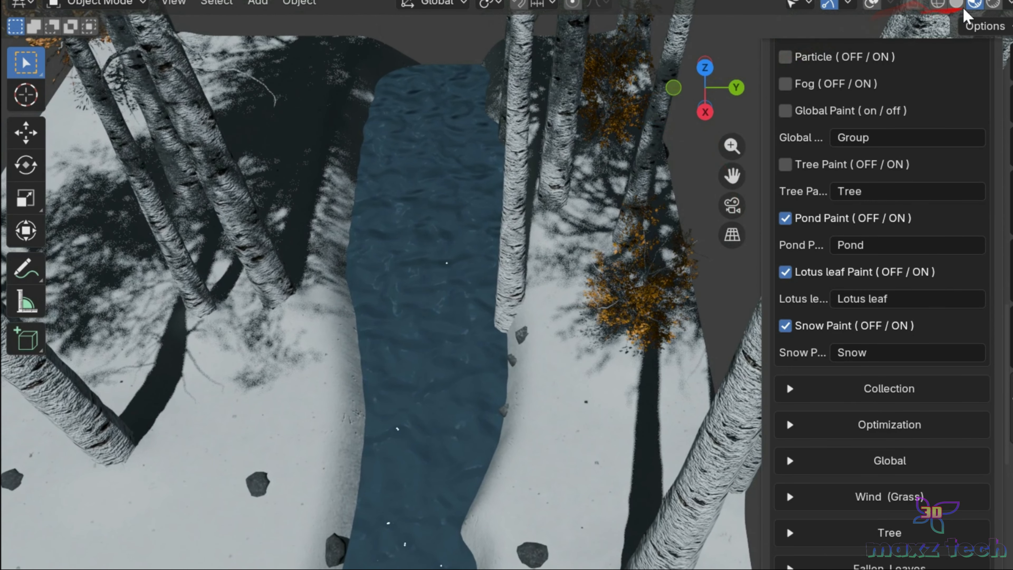
pyautogui.click(992, 5)
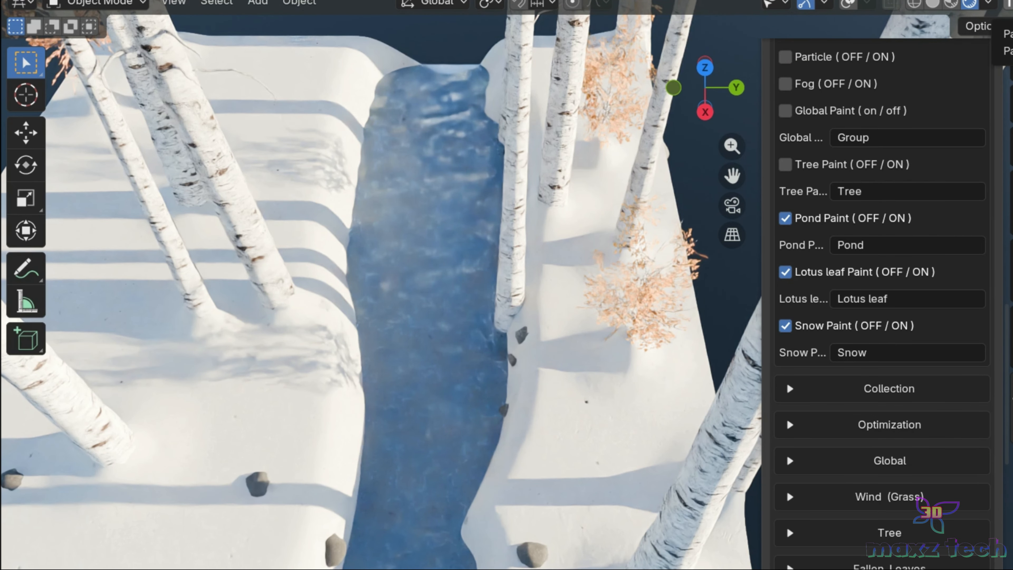
pyautogui.press('n')
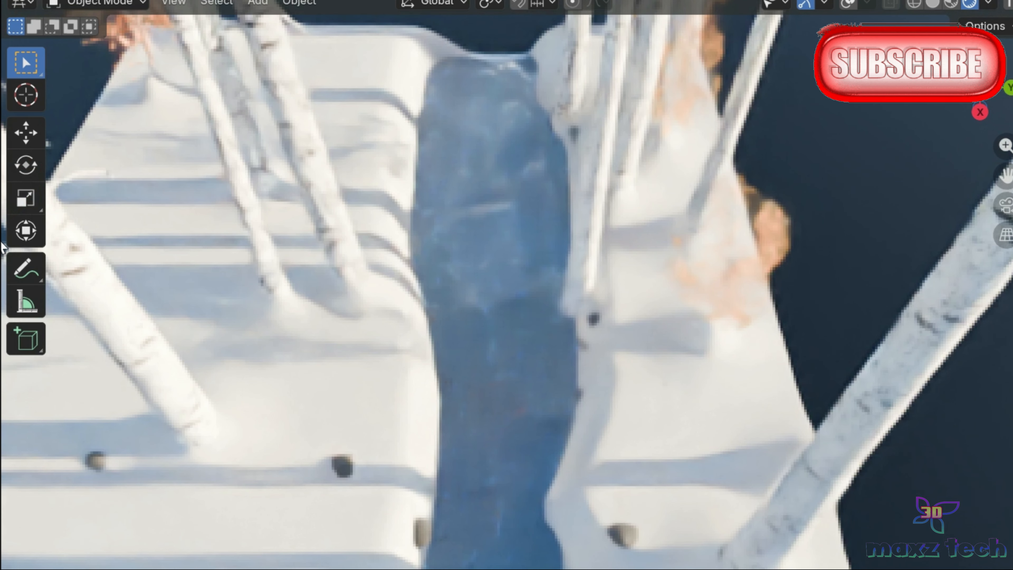
pyautogui.scroll(-3, 301, 320)
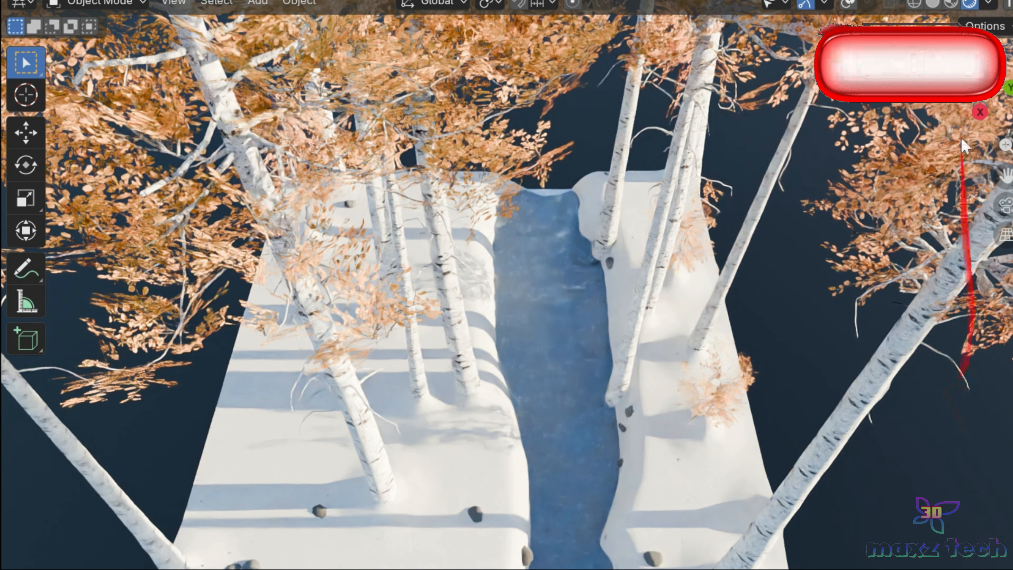
pyautogui.click(951, 4)
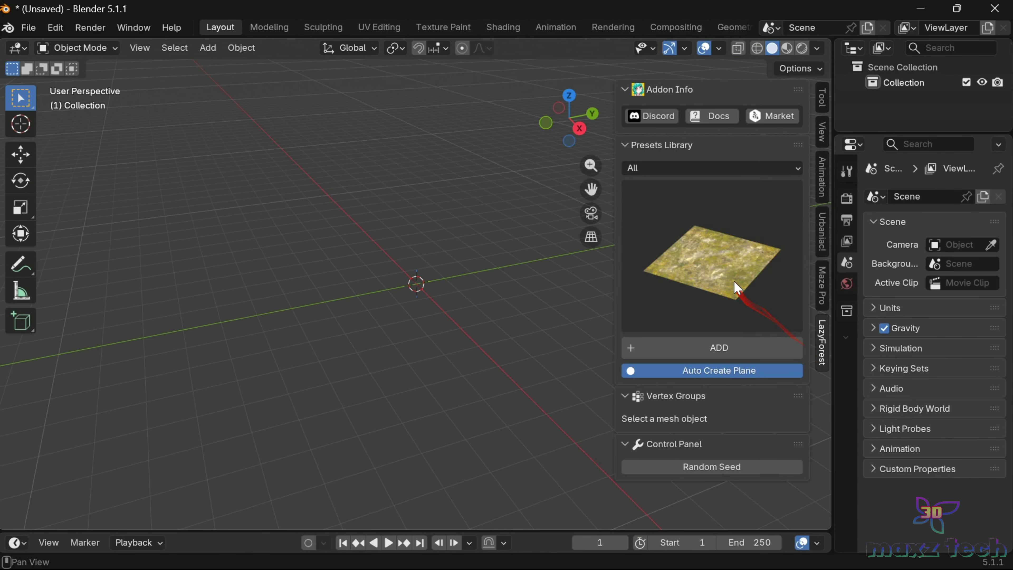
# - Add the mixed green and golden autumn forest preset on an automatically created plane and display it in Material Preview shading
pyautogui.click(683, 293)
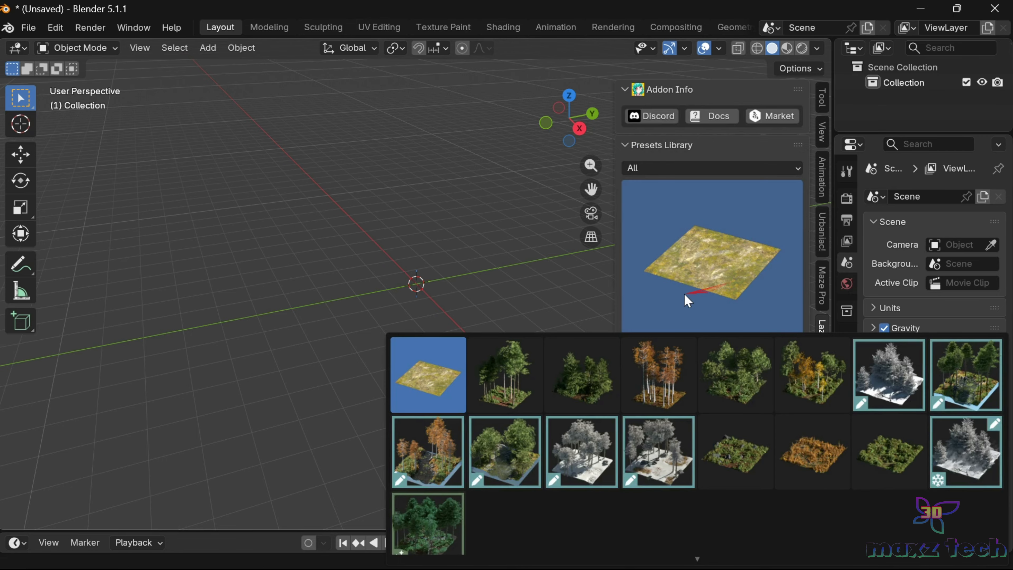
pyautogui.click(799, 374)
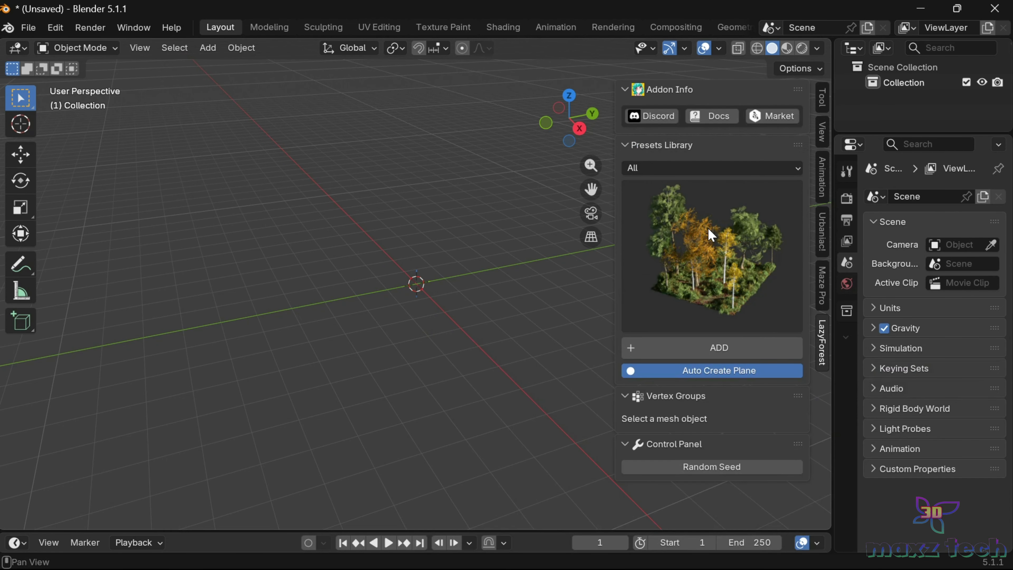
pyautogui.click(740, 347)
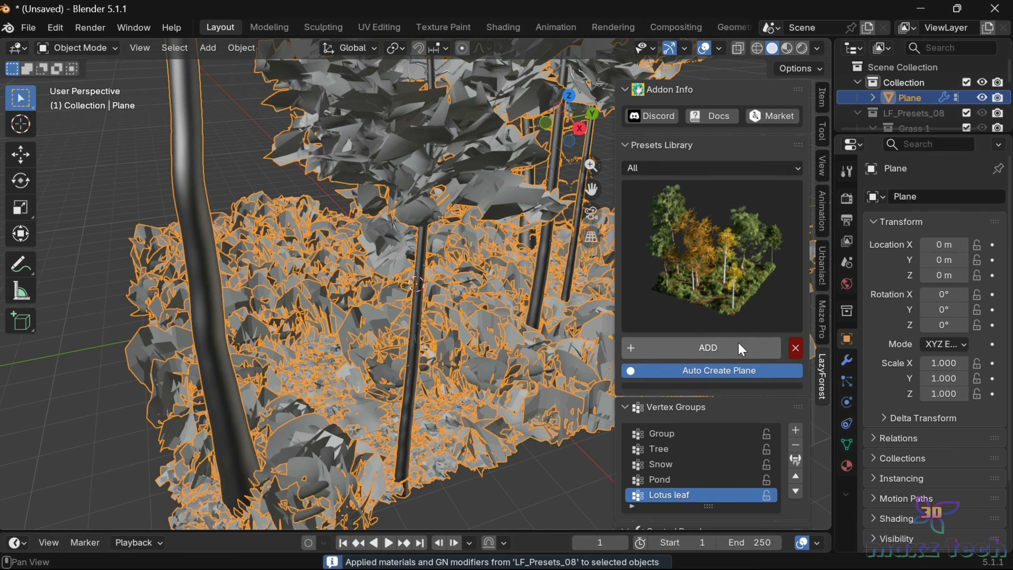
pyautogui.moveTo(583, 195); pyautogui.dragTo(527, 196)
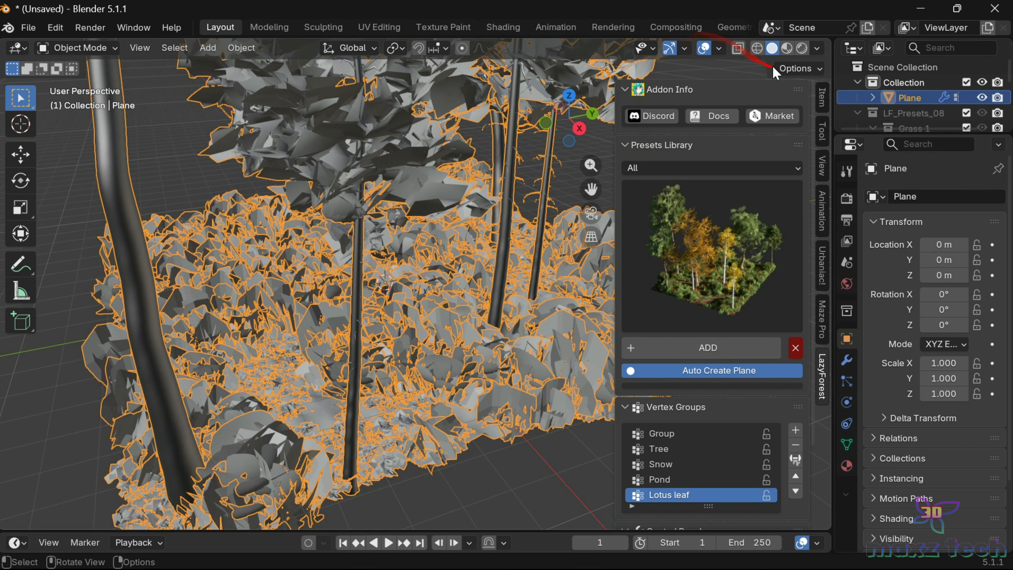
pyautogui.click(786, 48)
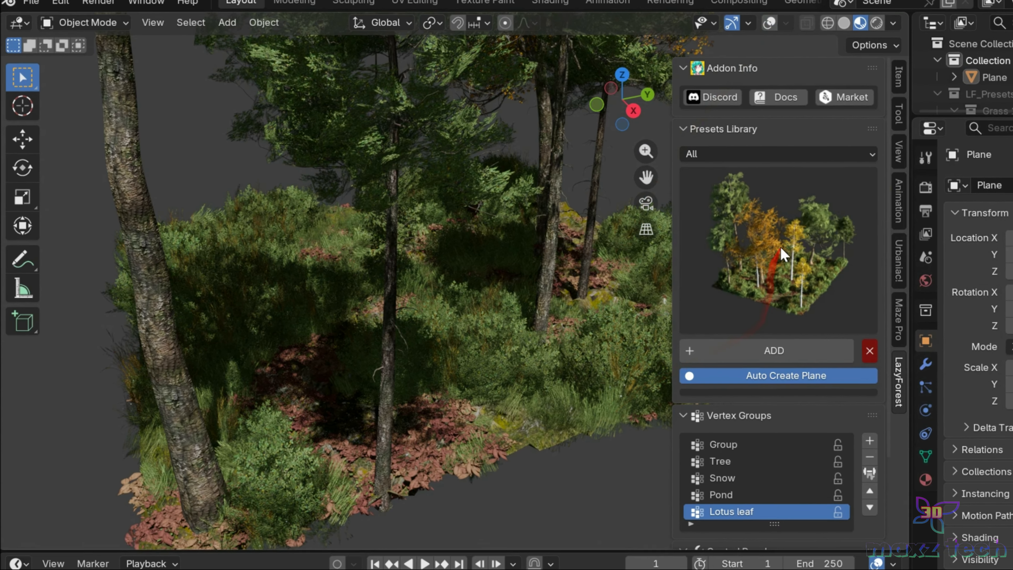
# - Expand the Collection section of the LF_Presets_08 settings and open the choices for the lotus leaf collection
pyautogui.scroll(-2, 741, 247)
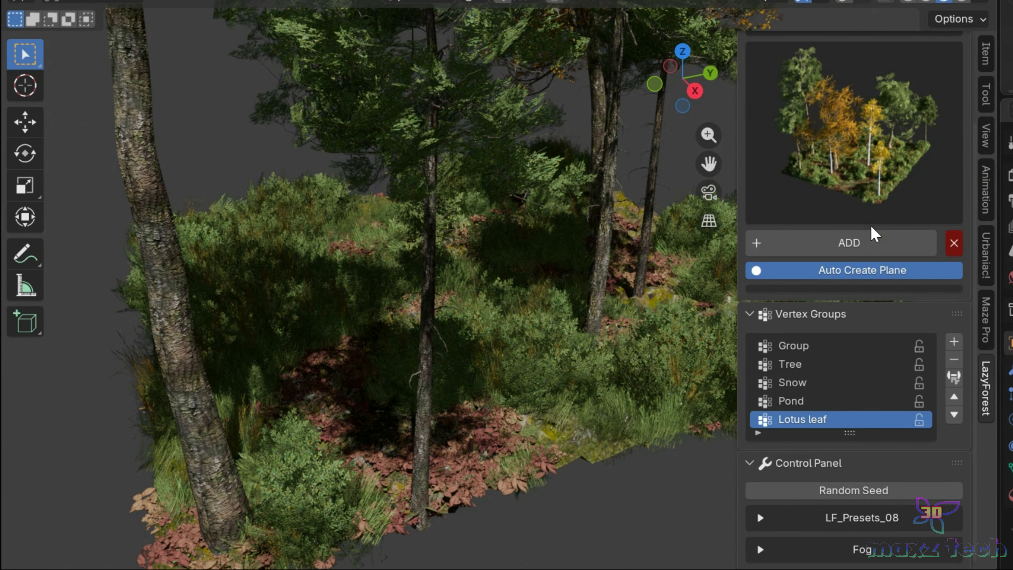
pyautogui.click(759, 518)
pyautogui.scroll(-5, 841, 417)
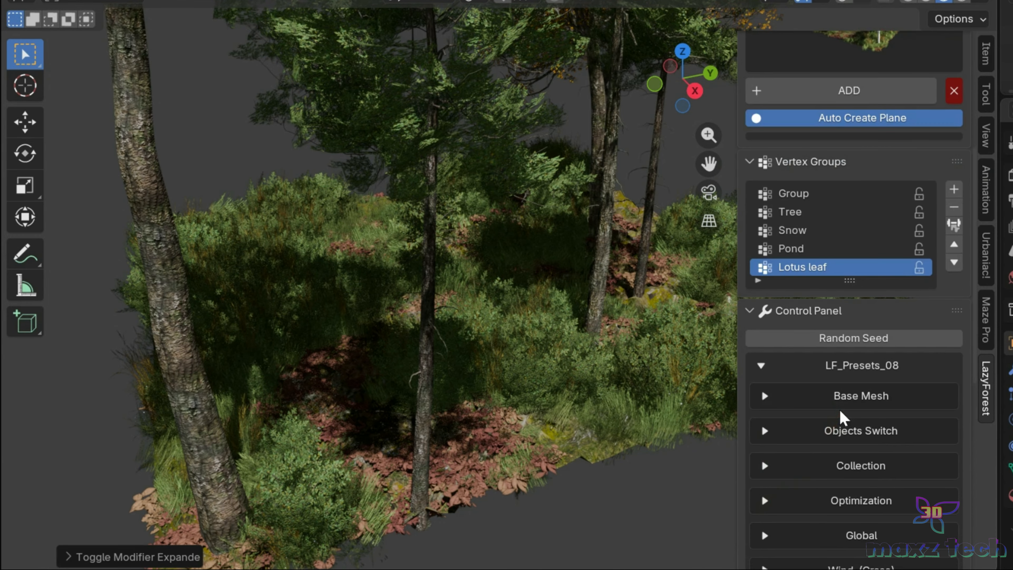
pyautogui.scroll(-3, 841, 417)
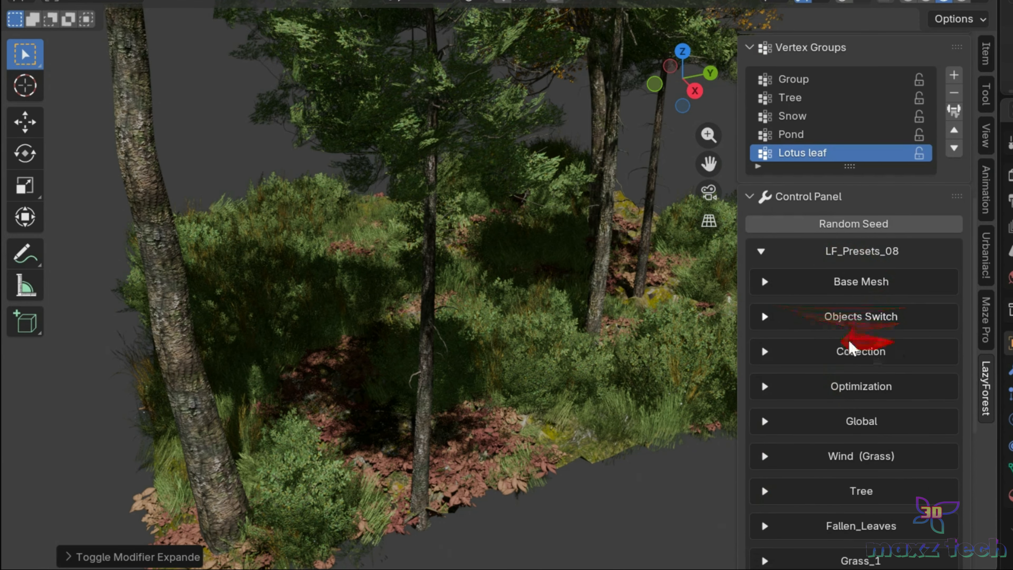
pyautogui.click(766, 351)
pyautogui.scroll(-3, 900, 369)
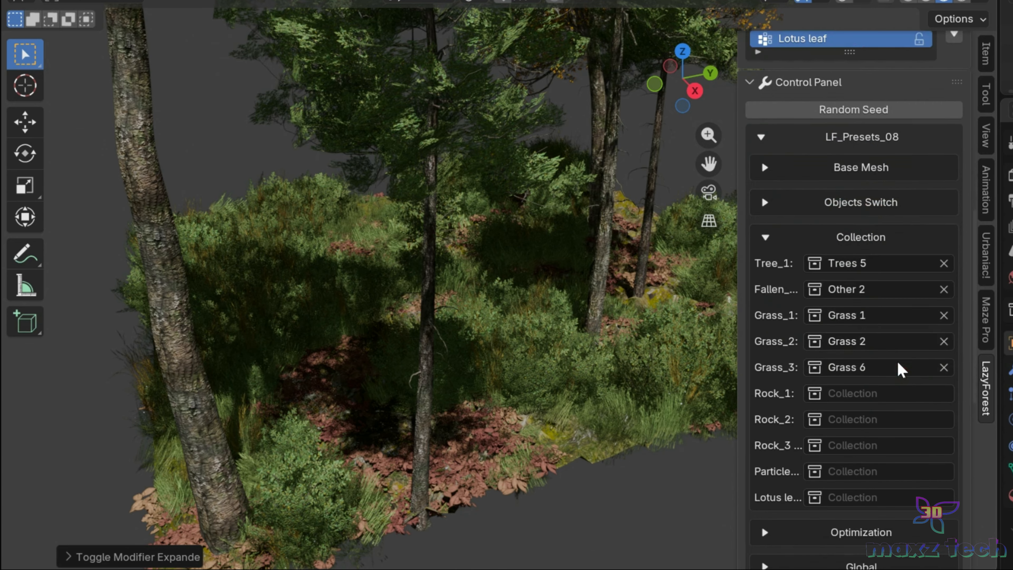
pyautogui.scroll(-2, 900, 369)
pyautogui.click(877, 421)
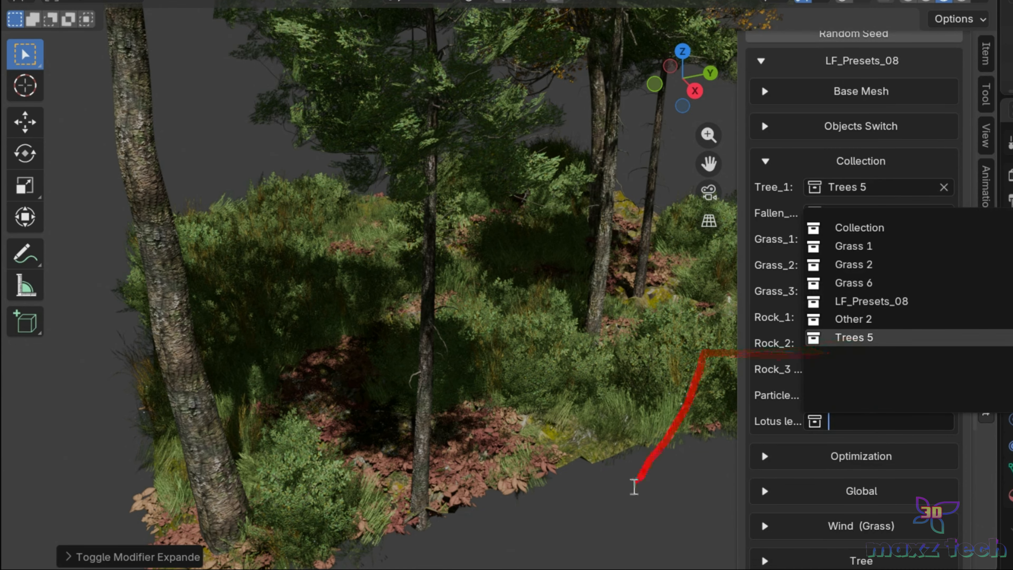
# - Assign Collection as the Tree_1 source and Grass 1 as the fallen leaves source
pyautogui.click(889, 187)
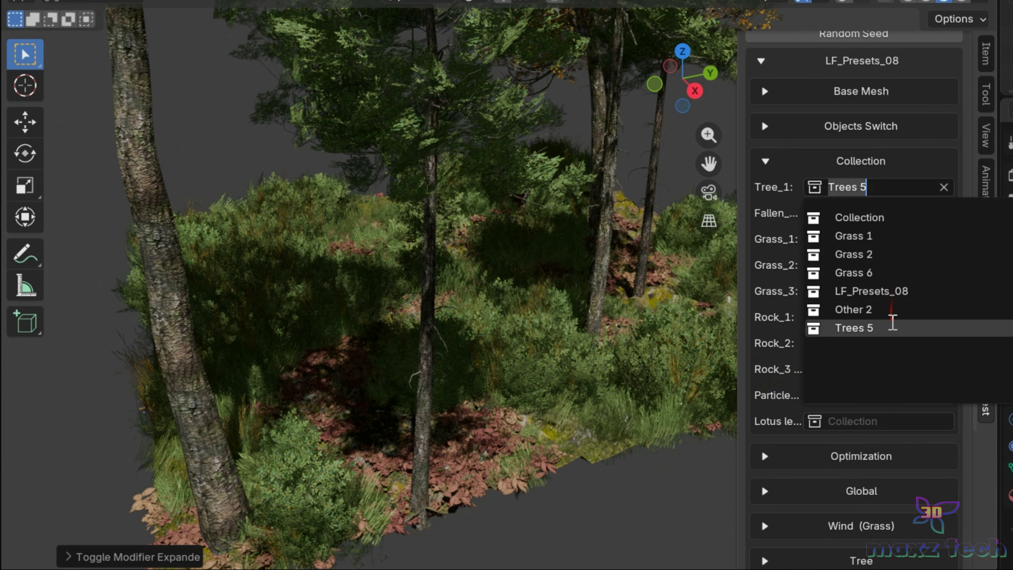
pyautogui.click(892, 220)
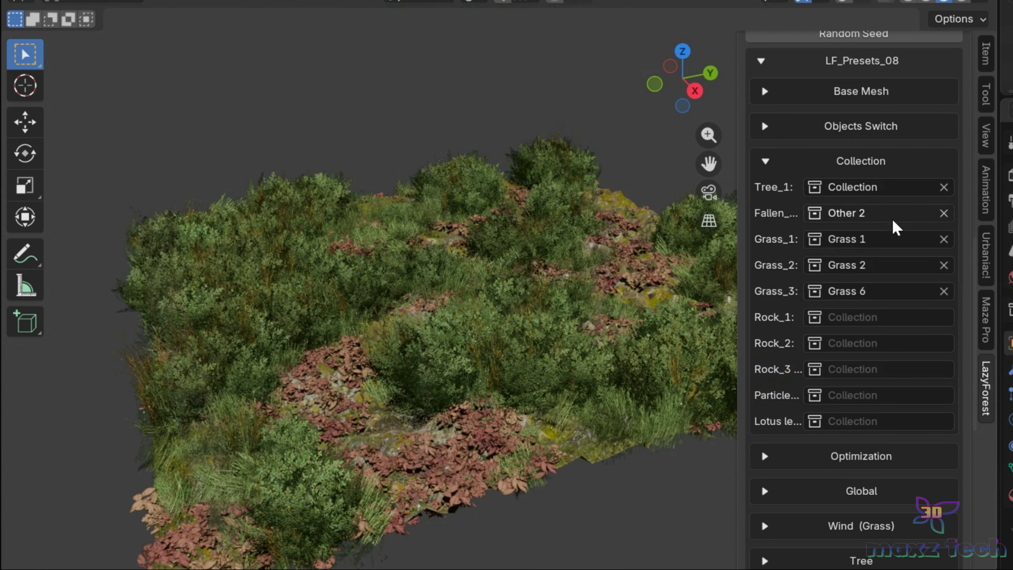
pyautogui.click(870, 217)
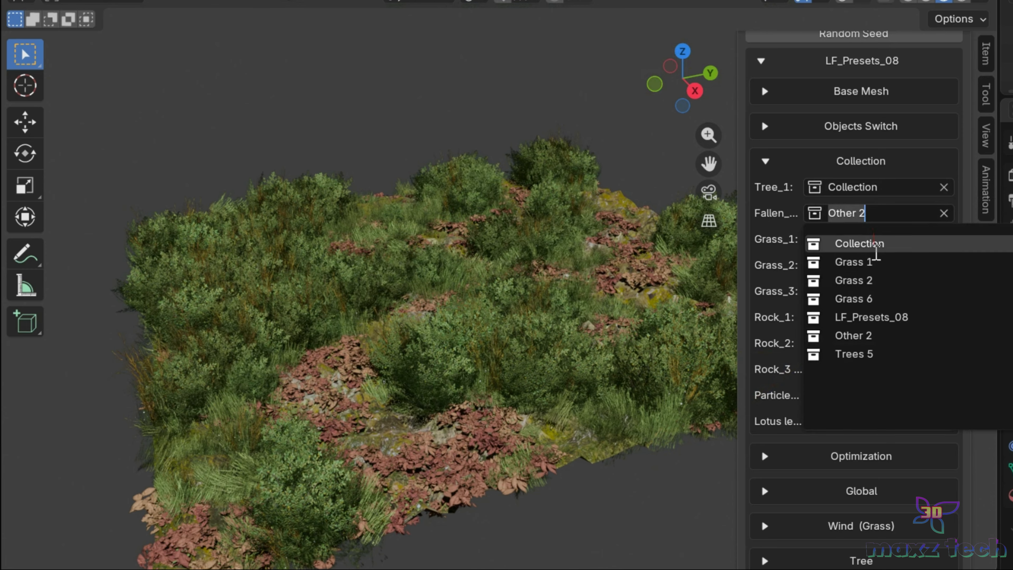
pyautogui.click(875, 261)
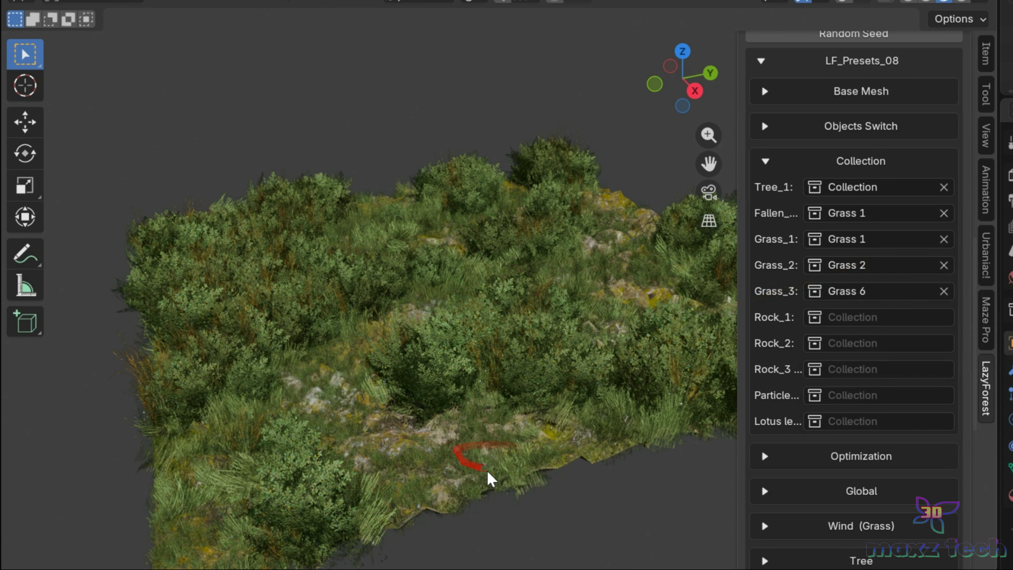
# - Assign Other 2 to Rock_1, Trees 5 to Rock_2 and Other 2 to Rock_3 in the Collection section
pyautogui.click(872, 317)
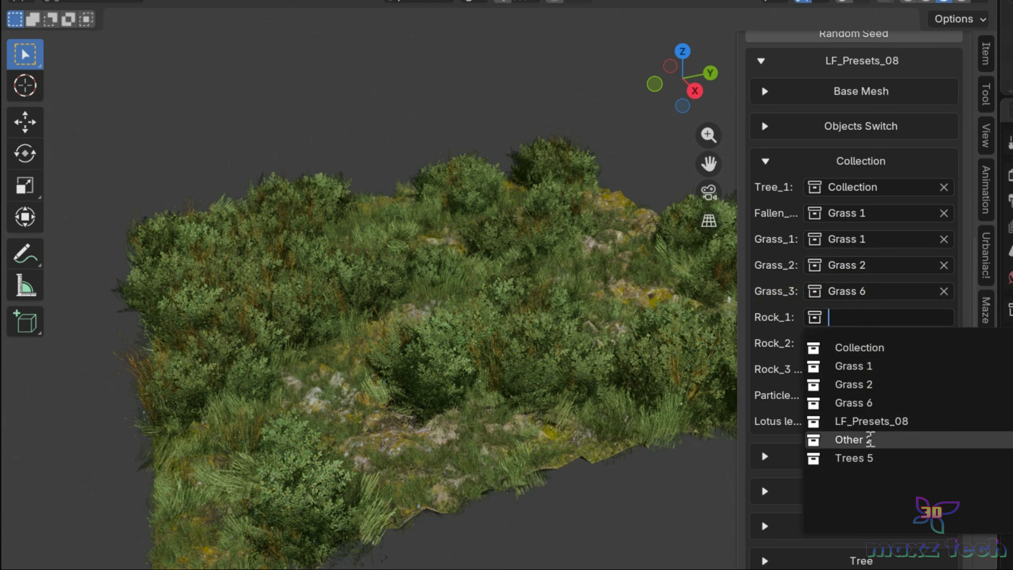
pyautogui.click(869, 439)
pyautogui.click(858, 343)
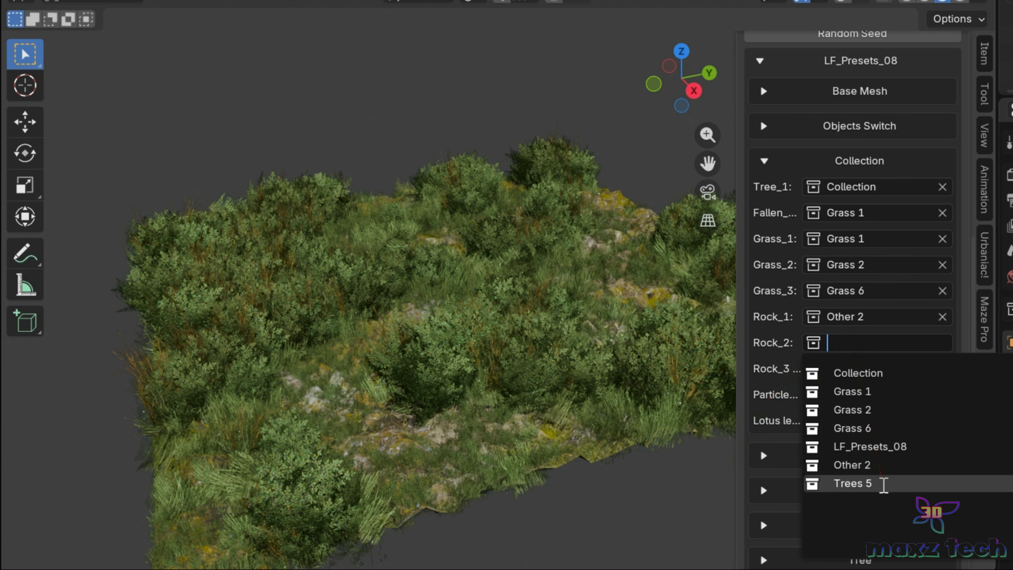
pyautogui.click(883, 484)
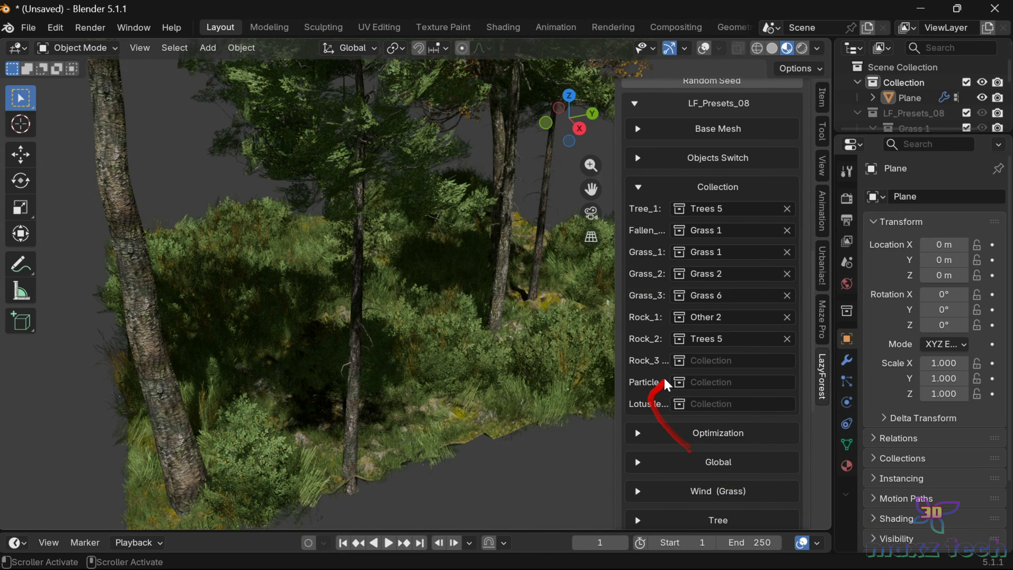
pyautogui.click(712, 361)
pyautogui.click(708, 464)
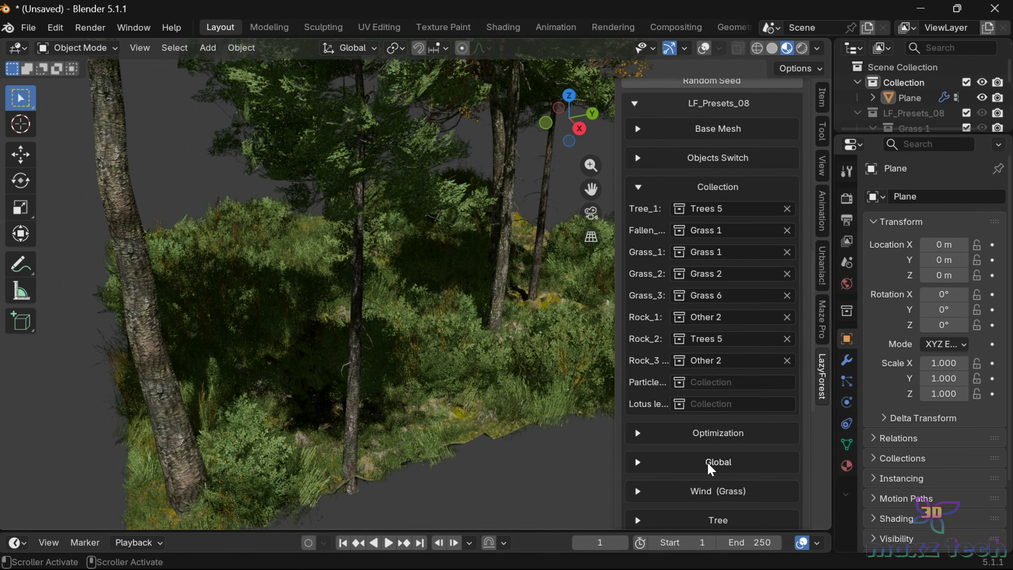
# - In the Optimization section, try the Object switch on and off and turn on the Particle switch
pyautogui.scroll(-2, 708, 462)
pyautogui.click(639, 369)
pyautogui.scroll(-3, 639, 369)
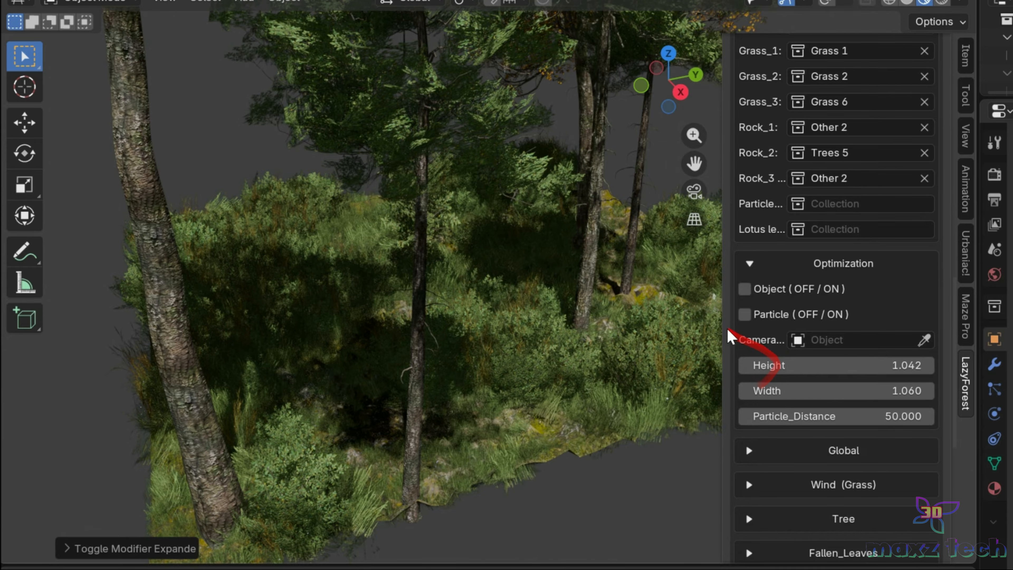
pyautogui.click(745, 290)
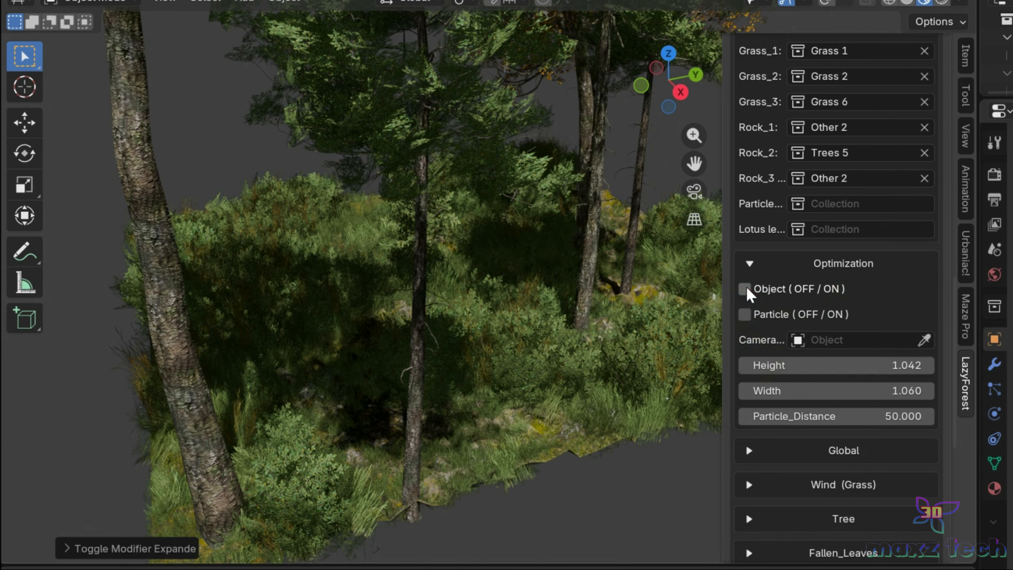
pyautogui.click(744, 289)
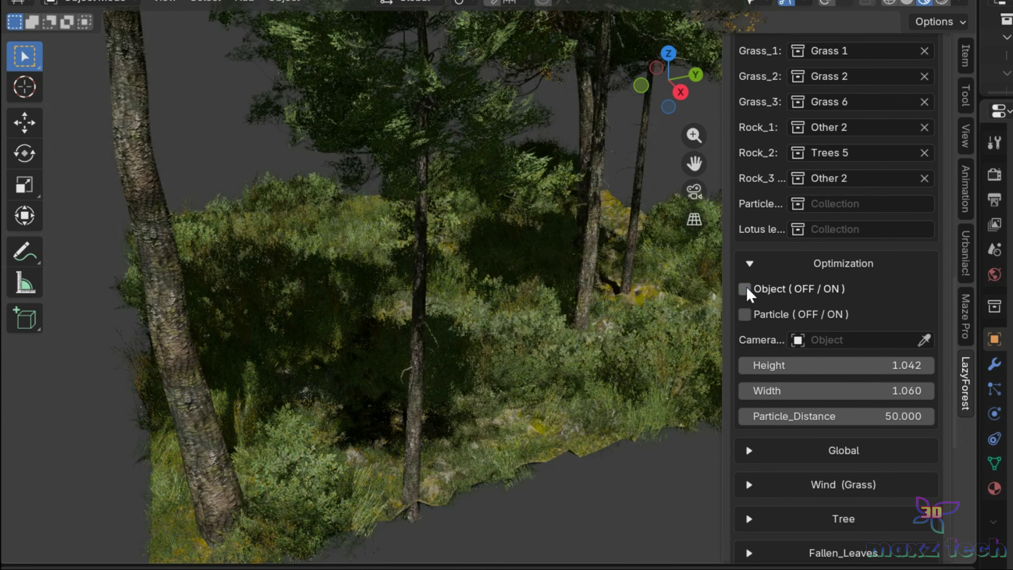
pyautogui.click(744, 314)
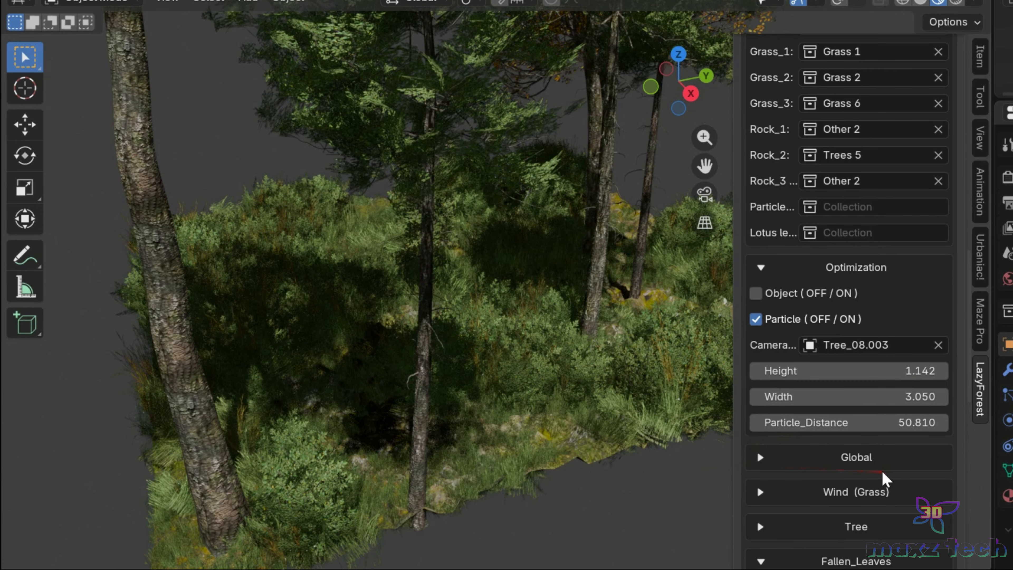
# - Expand the Global section and raise the Seed one value at a time to 3232 to vary the forest layout
pyautogui.scroll(-5, 881, 470)
pyautogui.click(757, 344)
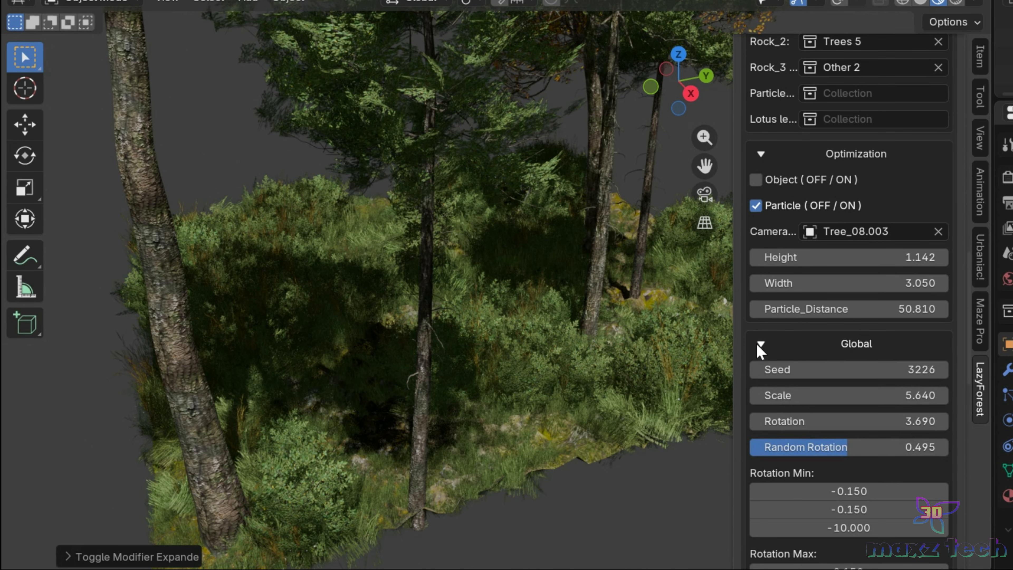
pyautogui.moveTo(814, 373)
pyautogui.mouseDown()
pyautogui.moveTo(853, 373)
pyautogui.moveTo(814, 376)
pyautogui.mouseUp()
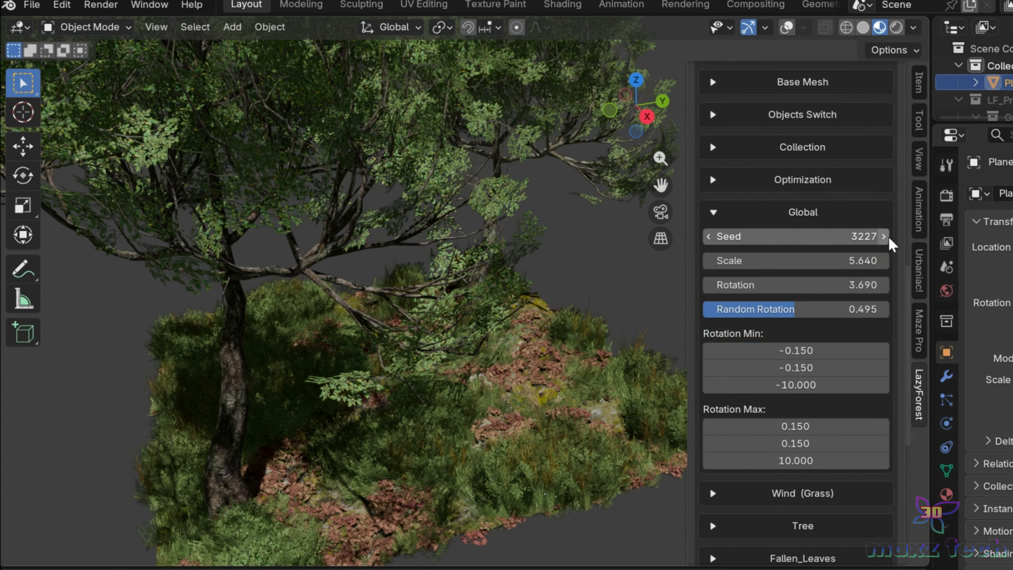
pyautogui.click(844, 239)
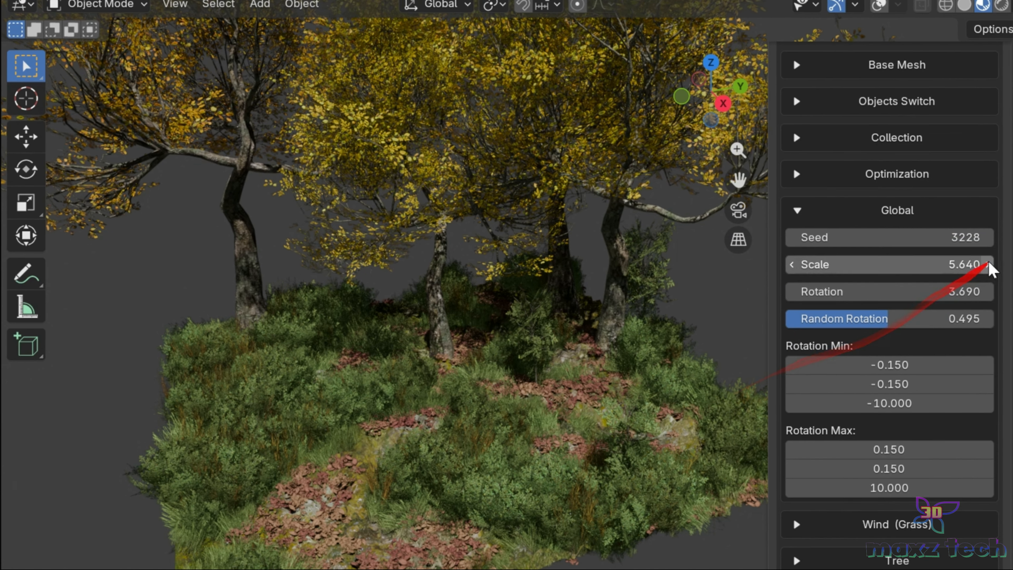
pyautogui.click(844, 239)
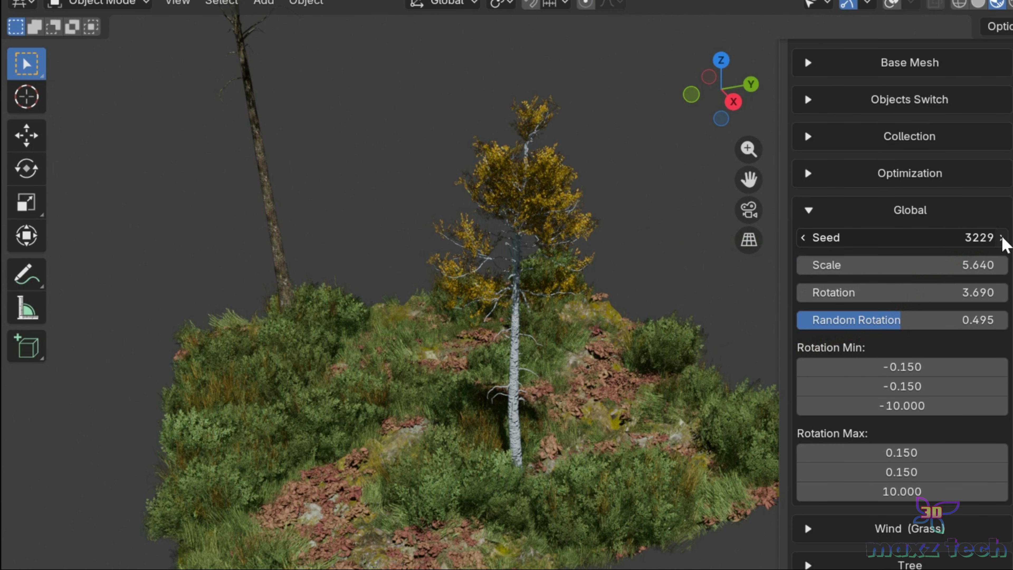
pyautogui.click(1002, 237)
pyautogui.click(1002, 238)
pyautogui.click(1001, 238)
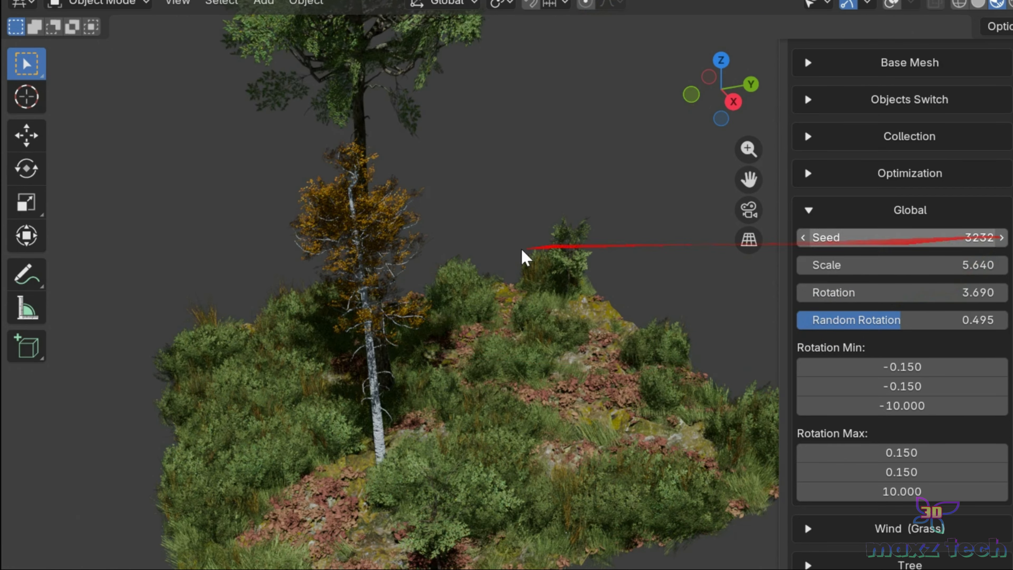
# - Continue raising the Global Seed one value at a time past 3238 to vary the tree layout, and collapse the Global section
pyautogui.click(1001, 238)
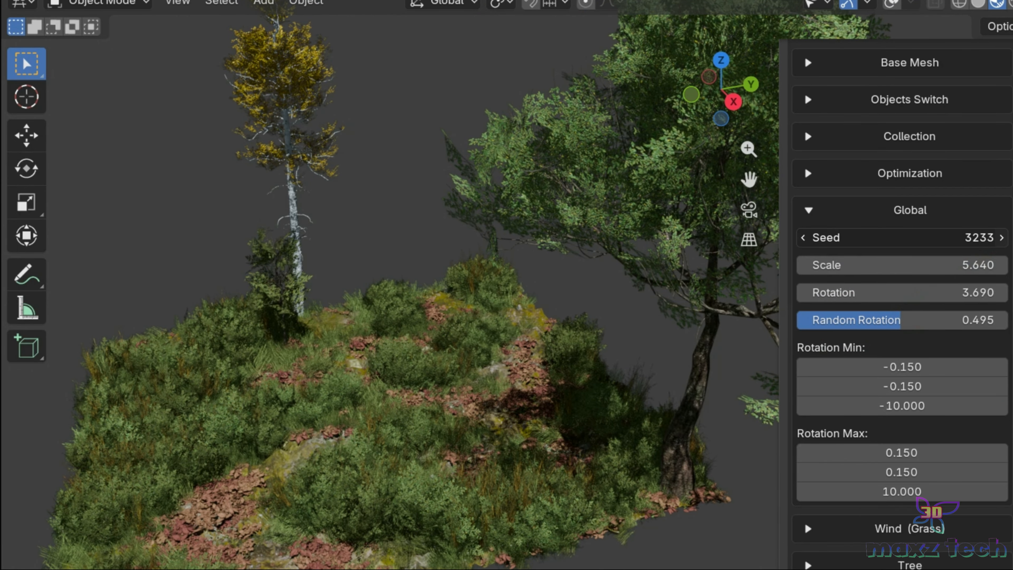
pyautogui.click(1002, 238)
pyautogui.click(1002, 238)
pyautogui.click(1002, 237)
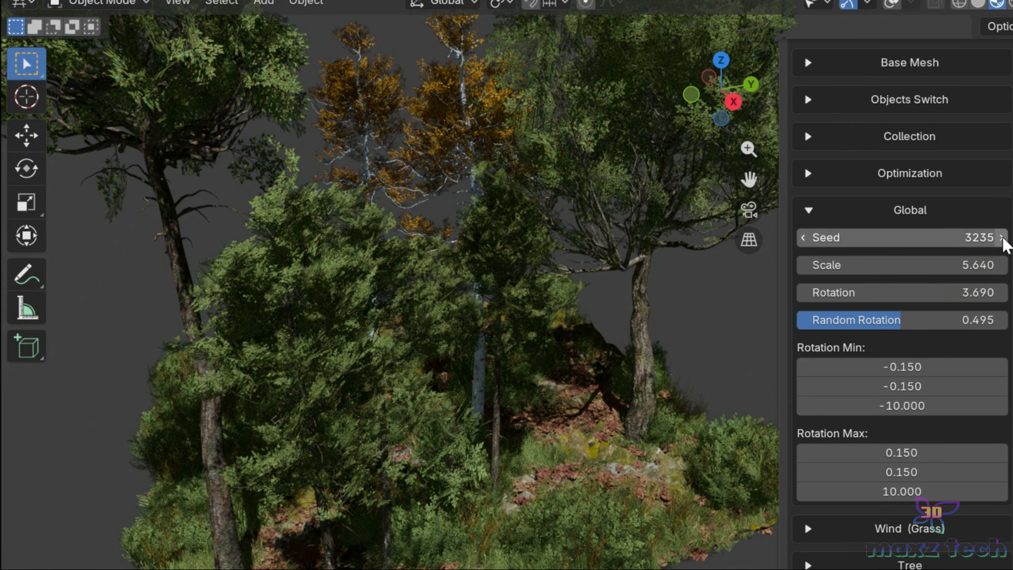
pyautogui.click(1001, 238)
pyautogui.click(1001, 238)
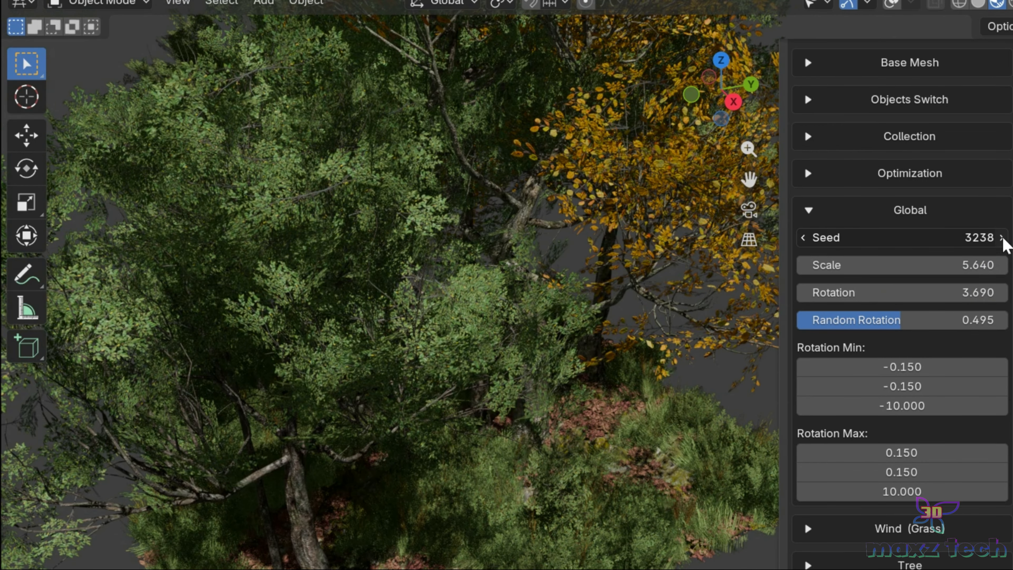
pyautogui.click(1002, 238)
pyautogui.click(996, 235)
pyautogui.press('Escape')
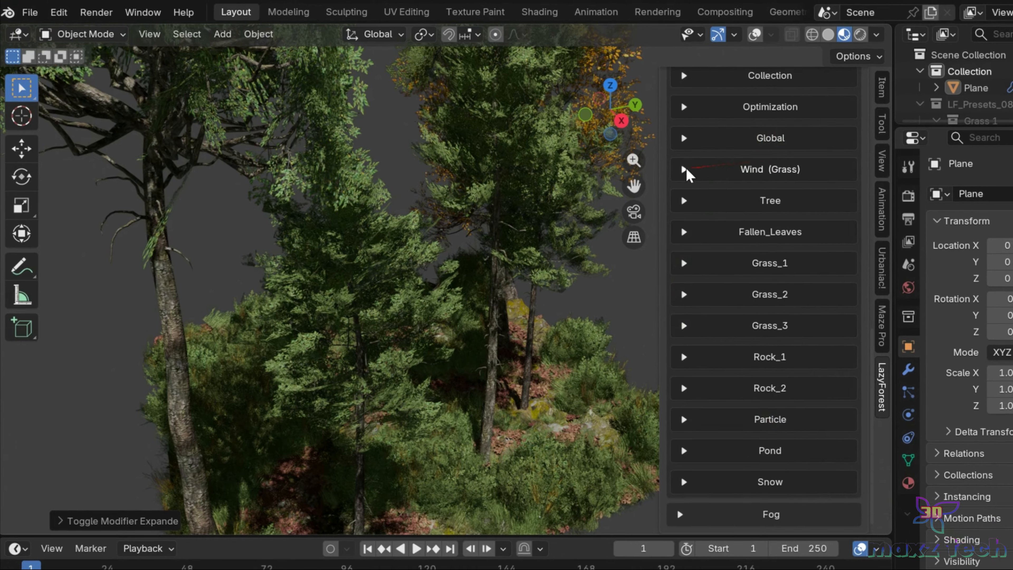
# - Expand the Wind (Grass) section, set its Strength to 1.700 and play the animation to preview the wind
pyautogui.click(909, 158)
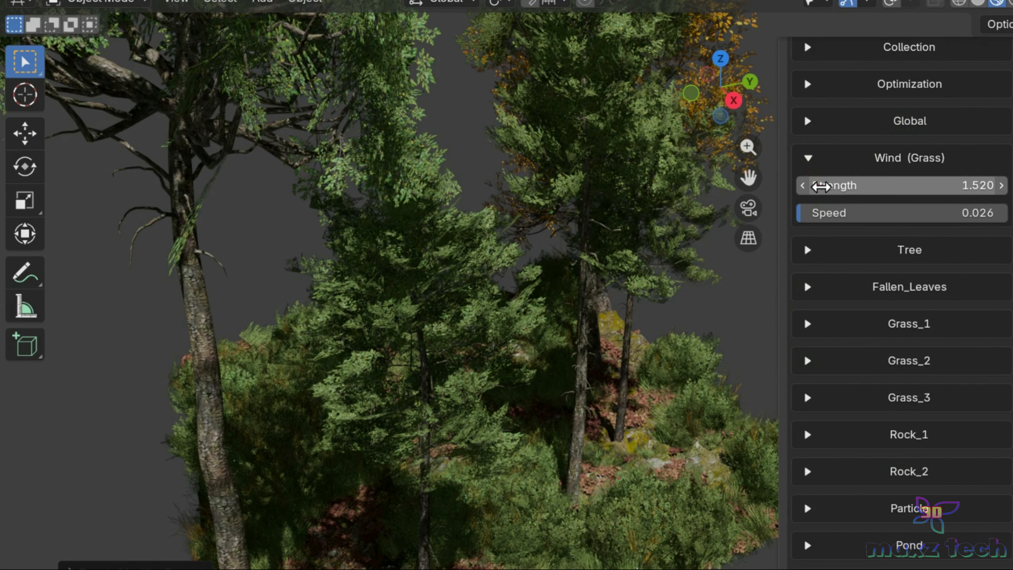
pyautogui.click(914, 185)
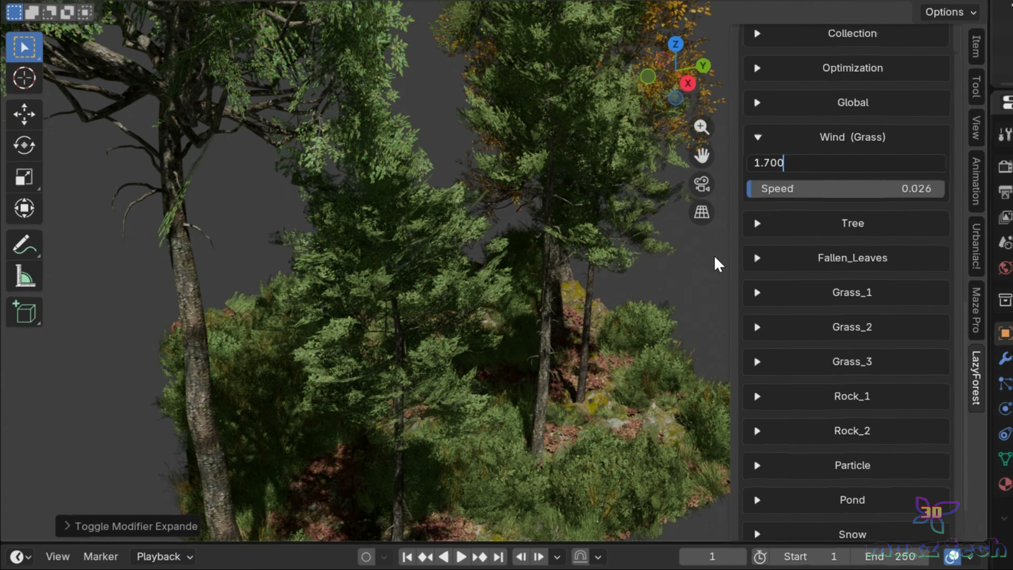
pyautogui.press('Return')
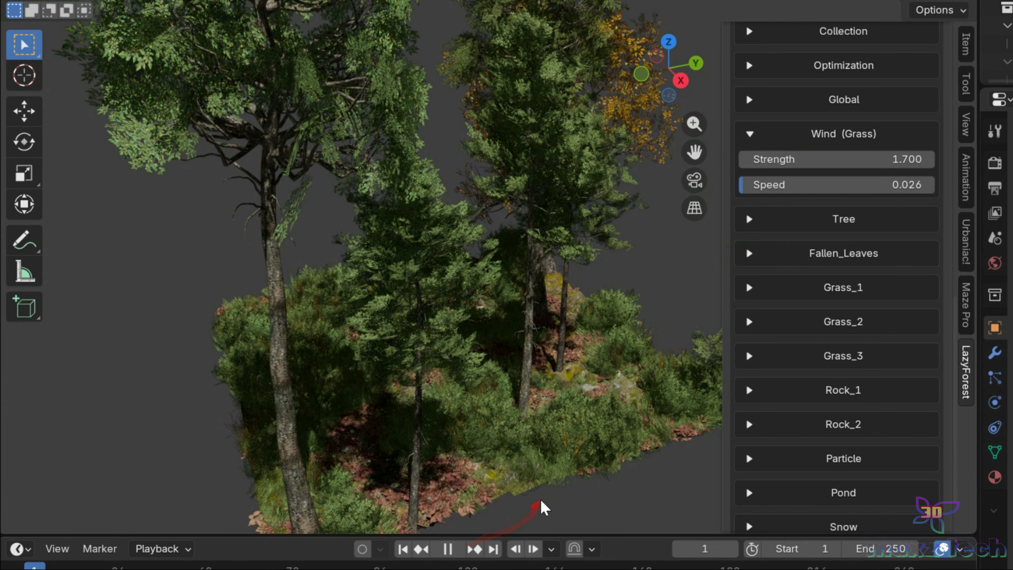
pyautogui.press('space')
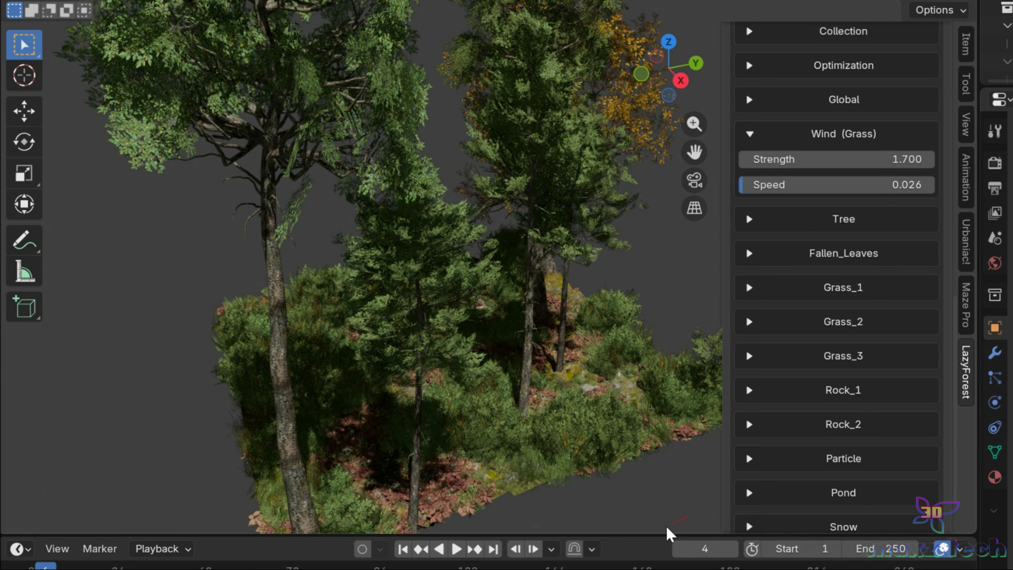
pyautogui.moveTo(666, 534); pyautogui.dragTo(662, 554)
pyautogui.press('space')
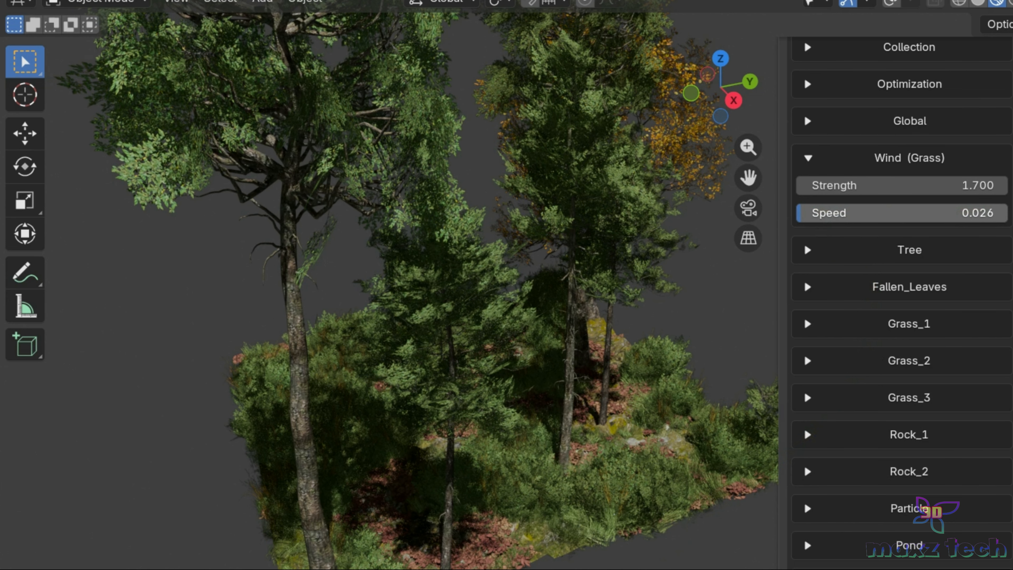
# - Set the grass wind Speed to 0.030 and play the animation briefly to preview it
pyautogui.doubleClick(881, 183)
pyautogui.press('BackSpace')
pyautogui.press('BackSpace')
pyautogui.press('BackSpace')
pyautogui.press('BackSpace')
pyautogui.write('300')
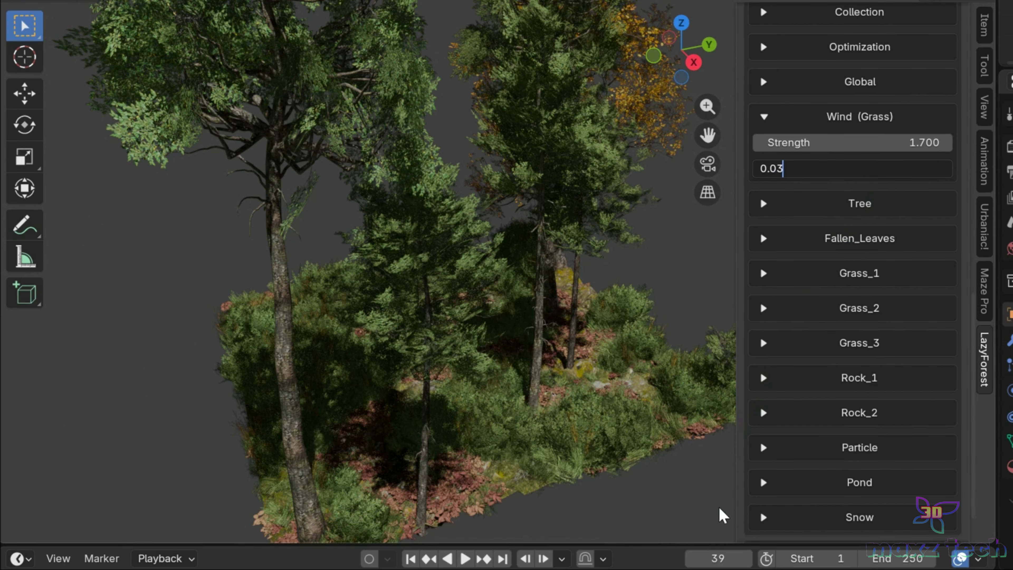
pyautogui.press('Return')
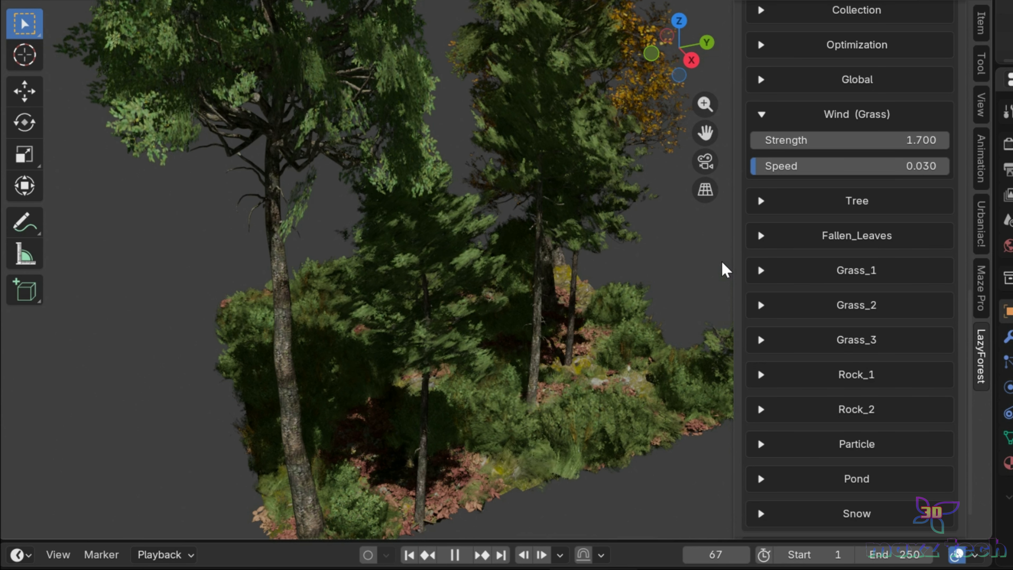
pyautogui.press('space')
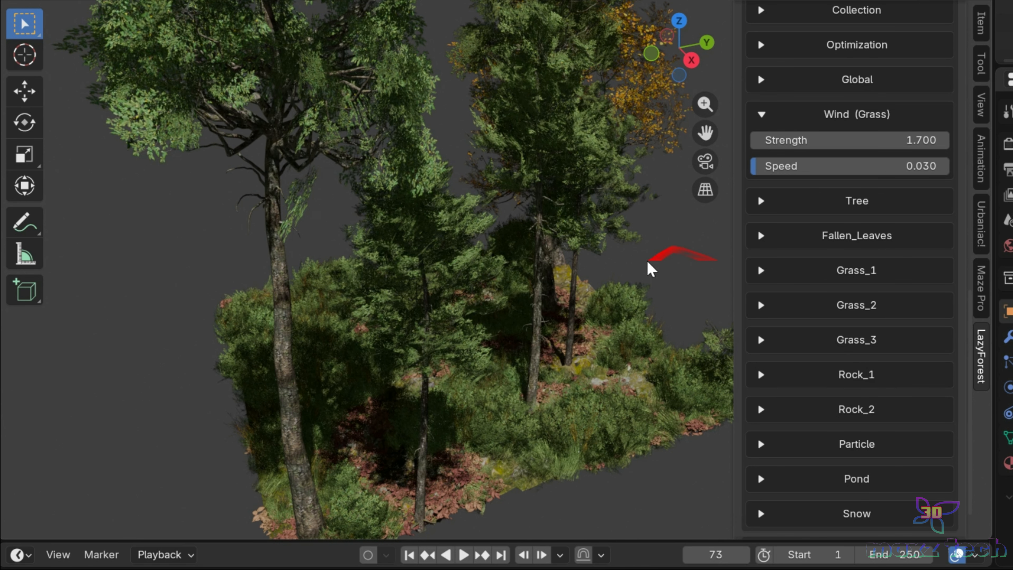
# - Expand the Tree section and set Density_1 to 0.030
pyautogui.click(760, 215)
pyautogui.doubleClick(905, 226)
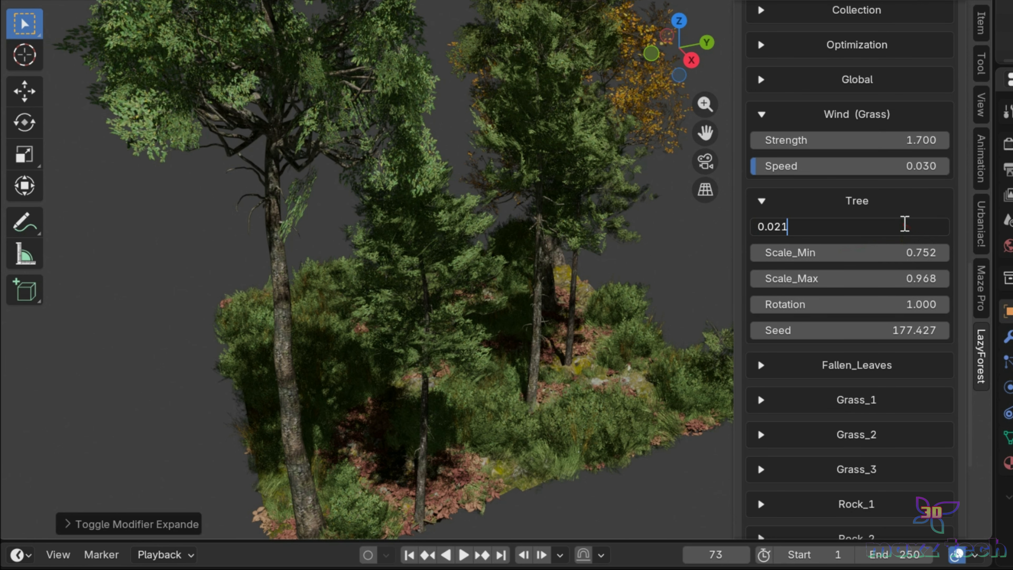
pyautogui.write('30')
pyautogui.press('Return')
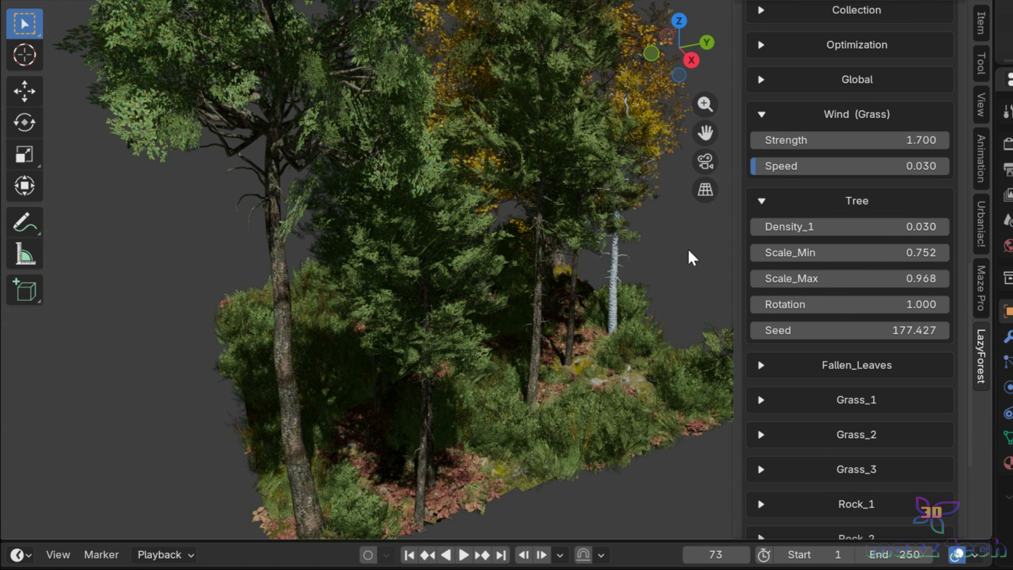
# - Expand the Fallen_Leaves and Grass_1 sections to show their noise, density and scale settings
pyautogui.scroll(-5, 827, 289)
pyautogui.click(760, 217)
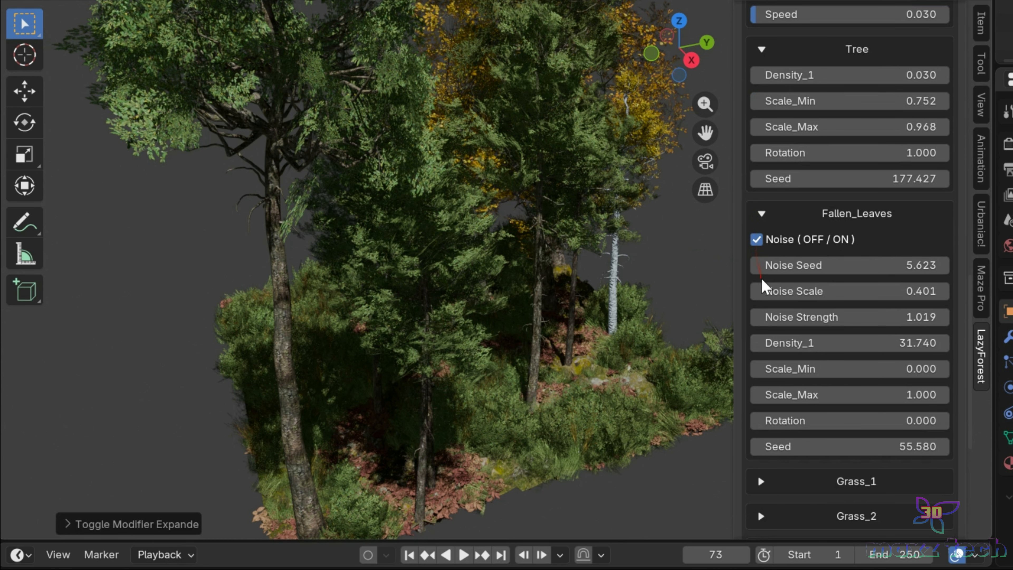
pyautogui.scroll(-5, 781, 319)
pyautogui.click(761, 363)
pyautogui.scroll(-4, 769, 393)
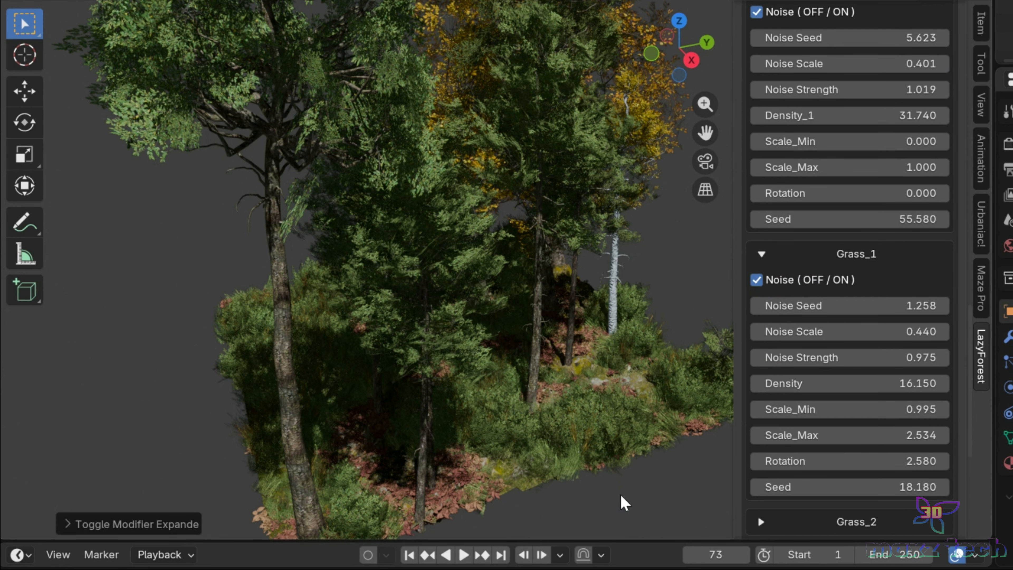
# - In the Grass_1 section, set Noise Seed to 1.300 and Noise Strength to 1
pyautogui.scroll(2, 621, 494)
pyautogui.scroll(2, 620, 494)
pyautogui.scroll(1, 689, 231)
pyautogui.scroll(-1, 701, 147)
pyautogui.moveTo(699, 140); pyautogui.dragTo(698, 139)
pyautogui.doubleClick(877, 299)
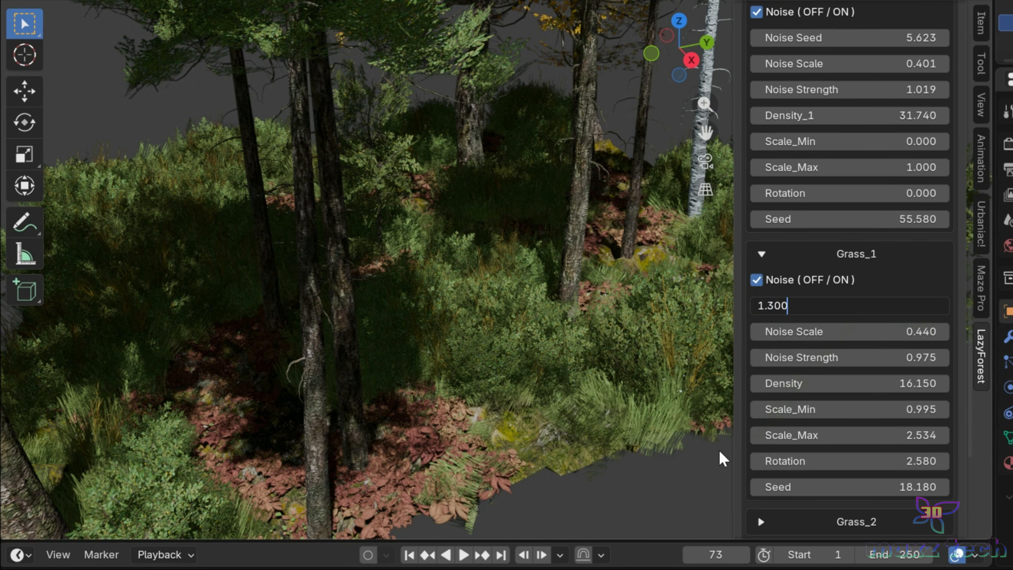
pyautogui.write('1.300')
pyautogui.press('Return')
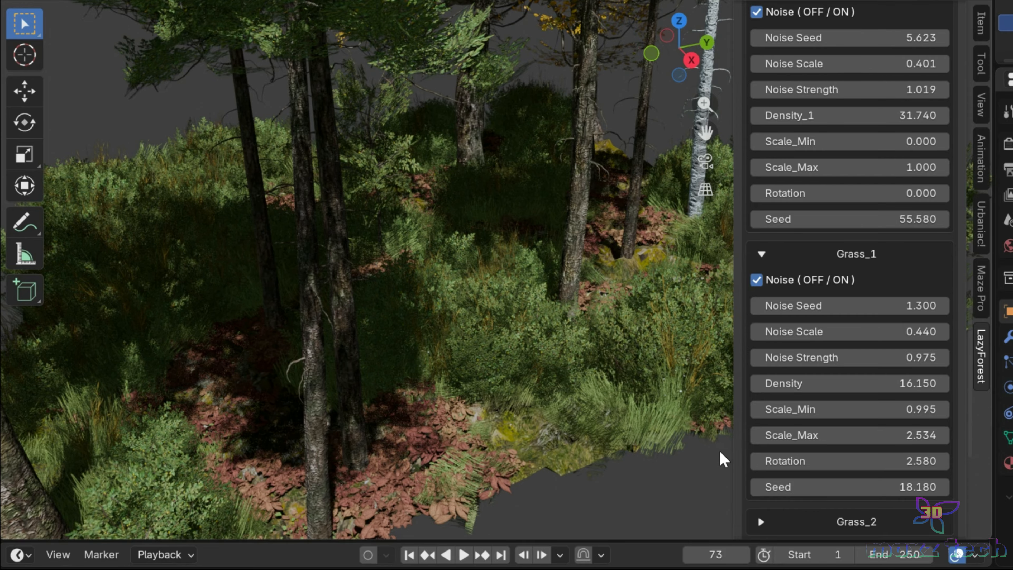
pyautogui.doubleClick(927, 357)
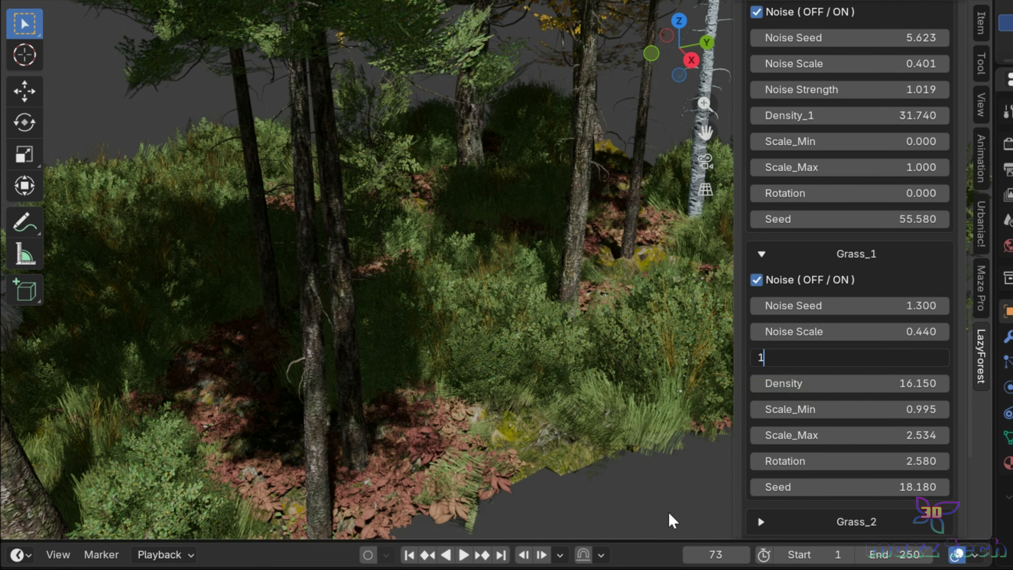
pyautogui.press('Return')
# - Set the Grass_1 Density to 16.180
pyautogui.scroll(-5, 796, 403)
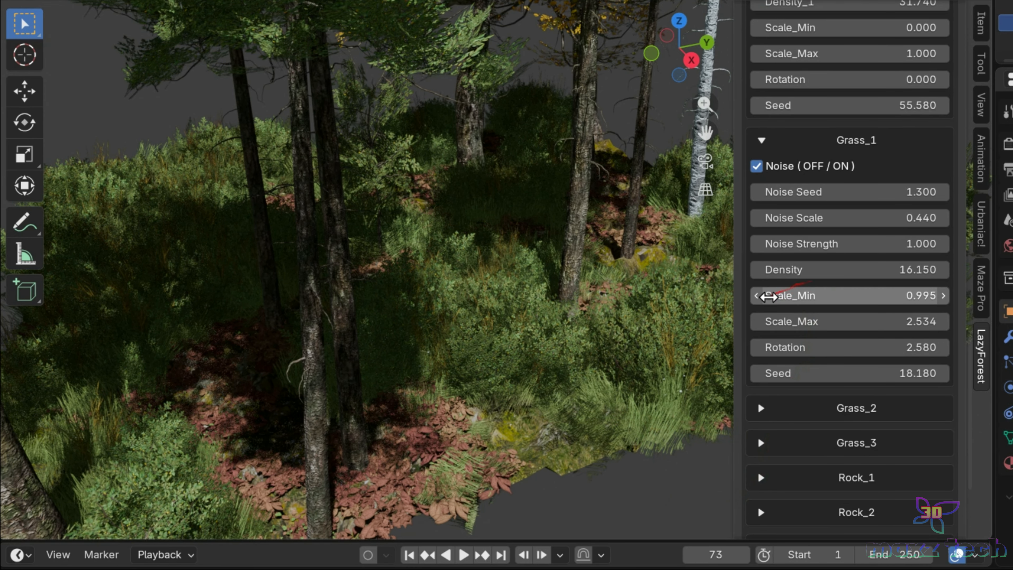
pyautogui.click(916, 269)
pyautogui.click(803, 272)
pyautogui.press('BackSpace')
pyautogui.press('BackSpace')
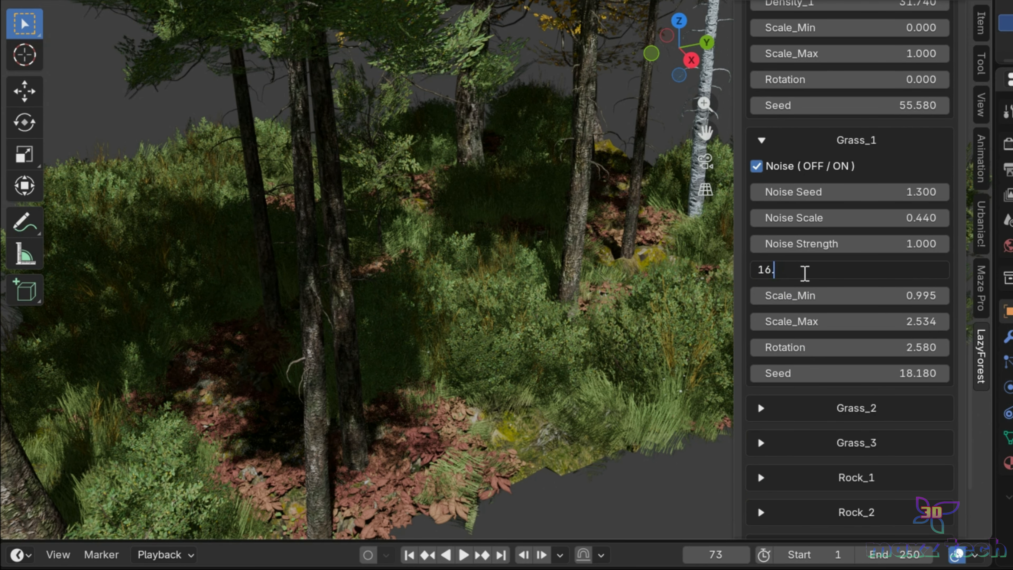
pyautogui.write('180')
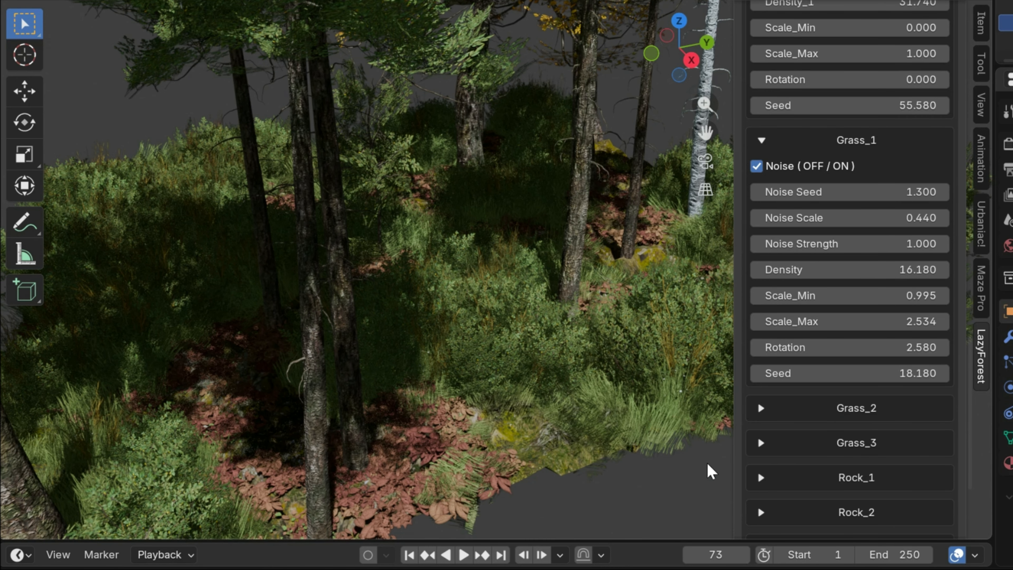
# - Expand the Grass_2 and Rock_2 sections and look through their density, scale, rotation and seed settings
pyautogui.scroll(-4, 845, 425)
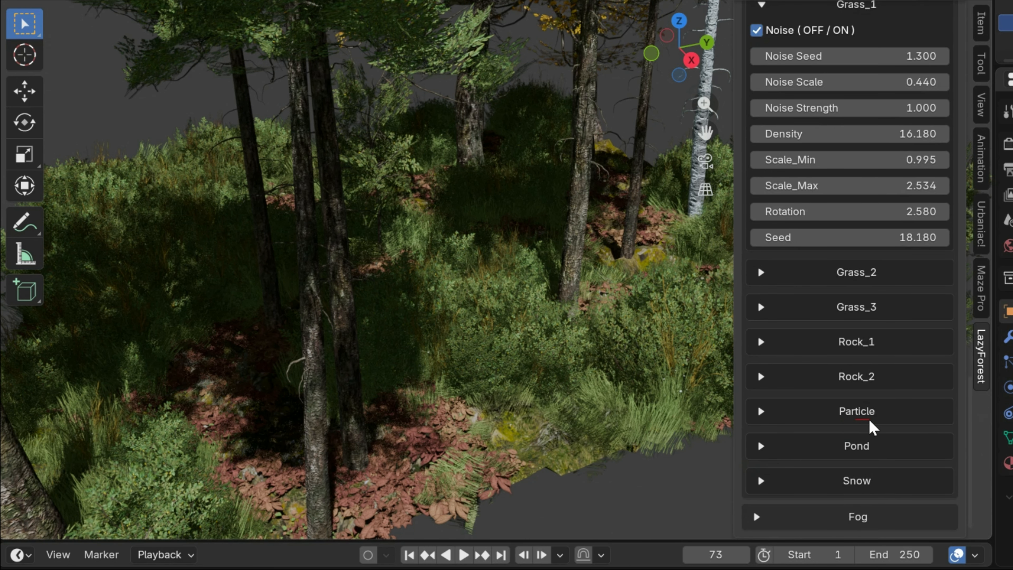
pyautogui.click(761, 270)
pyautogui.scroll(-5, 790, 300)
pyautogui.scroll(-5, 791, 300)
pyautogui.click(764, 378)
pyautogui.scroll(-7, 764, 377)
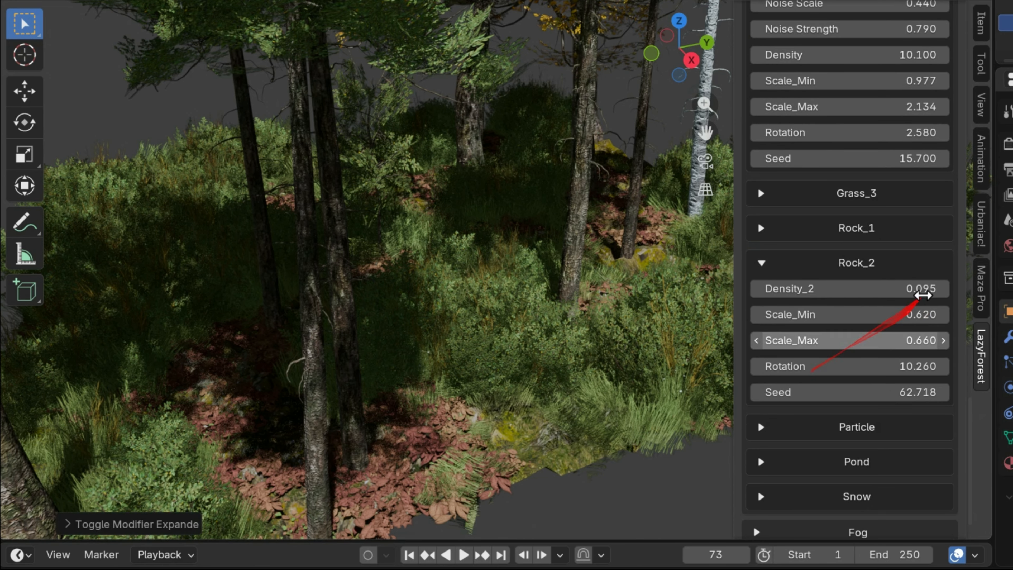
pyautogui.scroll(-1, 778, 339)
pyautogui.click(788, 255)
pyautogui.scroll(5, 771, 215)
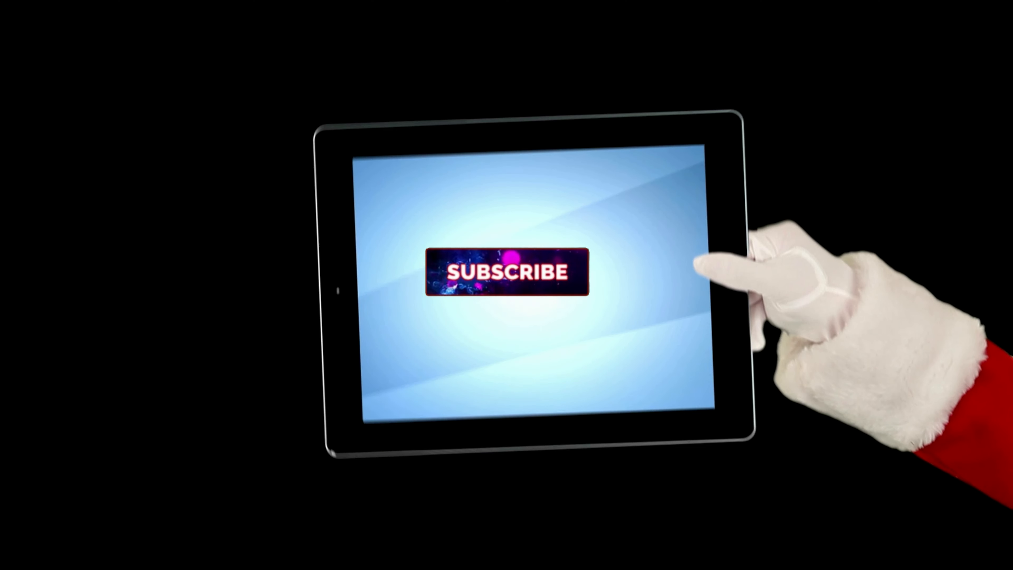